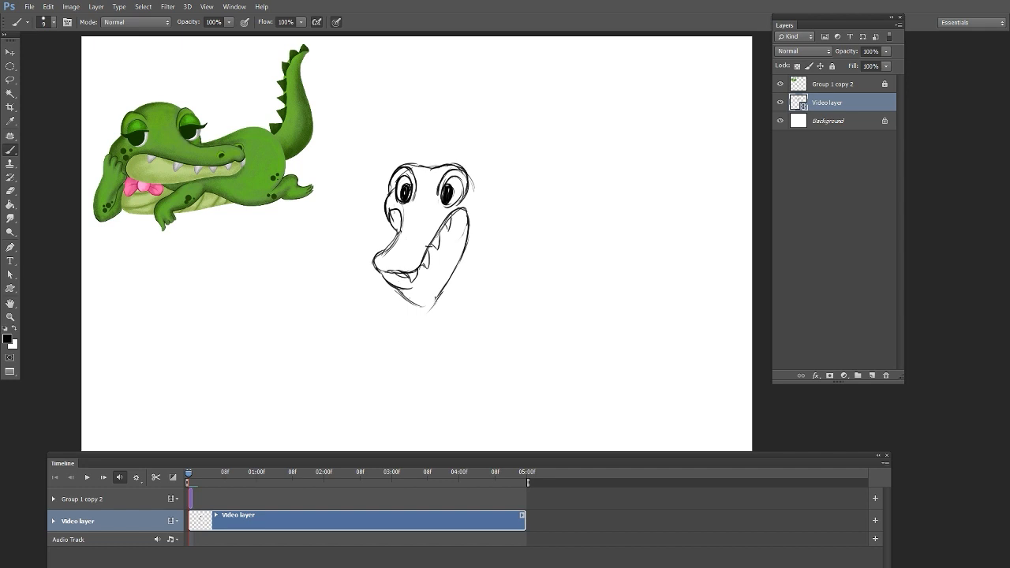
# - Sketch the right side of the crocodile's head, with a bulging cheek and a rounded lower jaw, and erase the rough jaw line
pyautogui.moveTo(408, 164); pyautogui.dragTo(473, 202)
pyautogui.moveTo(471, 199)
pyautogui.mouseDown()
pyautogui.moveTo(484, 229)
pyautogui.moveTo(436, 303)
pyautogui.moveTo(411, 300)
pyautogui.mouseUp()
pyautogui.press('e')
pyautogui.moveTo(464, 248); pyautogui.dragTo(440, 302)
pyautogui.press('b')
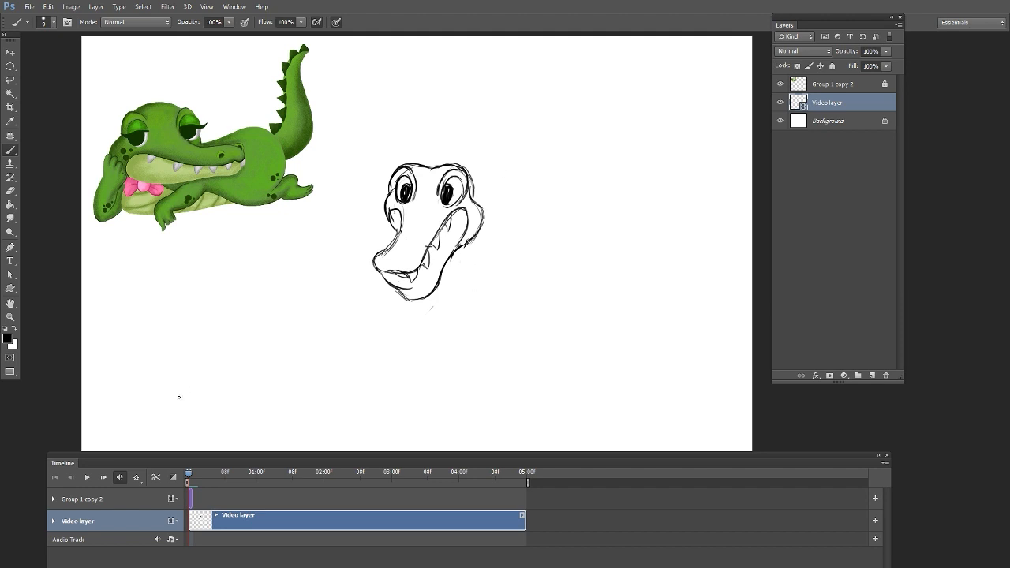
# - Erase the rounded lower jaw and sketch a pointed chin instead, adding nostrils to the snout
pyautogui.press('e')
pyautogui.moveTo(399, 299)
pyautogui.mouseDown()
pyautogui.moveTo(410, 288)
pyautogui.moveTo(438, 292)
pyautogui.mouseUp()
pyautogui.moveTo(386, 279)
pyautogui.mouseDown()
pyautogui.moveTo(401, 291)
pyautogui.moveTo(379, 264)
pyautogui.moveTo(418, 258)
pyautogui.moveTo(384, 273)
pyautogui.moveTo(419, 271)
pyautogui.moveTo(436, 310)
pyautogui.mouseUp()
pyautogui.press('b')
pyautogui.moveTo(475, 223)
pyautogui.mouseDown()
pyautogui.moveTo(470, 258)
pyautogui.moveTo(439, 307)
pyautogui.mouseUp()
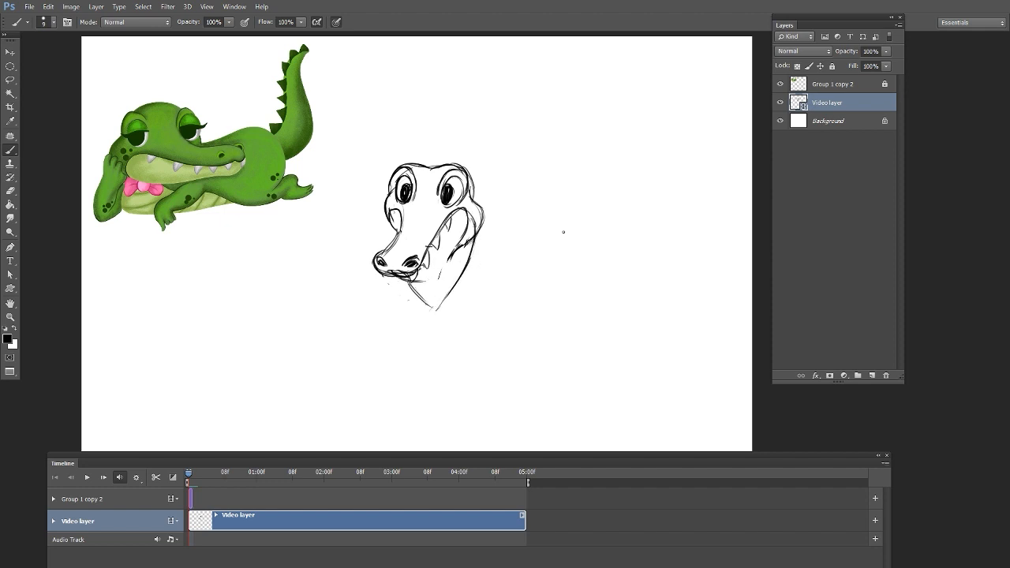
# - Erase stray lines inside the jaw and under the snout, and sketch both sides of the neck and upper body
pyautogui.press('e')
pyautogui.moveTo(467, 215); pyautogui.dragTo(444, 291)
pyautogui.press('b')
pyautogui.moveTo(409, 289); pyautogui.dragTo(385, 384)
pyautogui.moveTo(471, 247); pyautogui.dragTo(489, 403)
pyautogui.moveTo(382, 274)
pyautogui.mouseDown()
pyautogui.moveTo(356, 339)
pyautogui.moveTo(377, 278)
pyautogui.mouseUp()
pyautogui.click(11, 192)
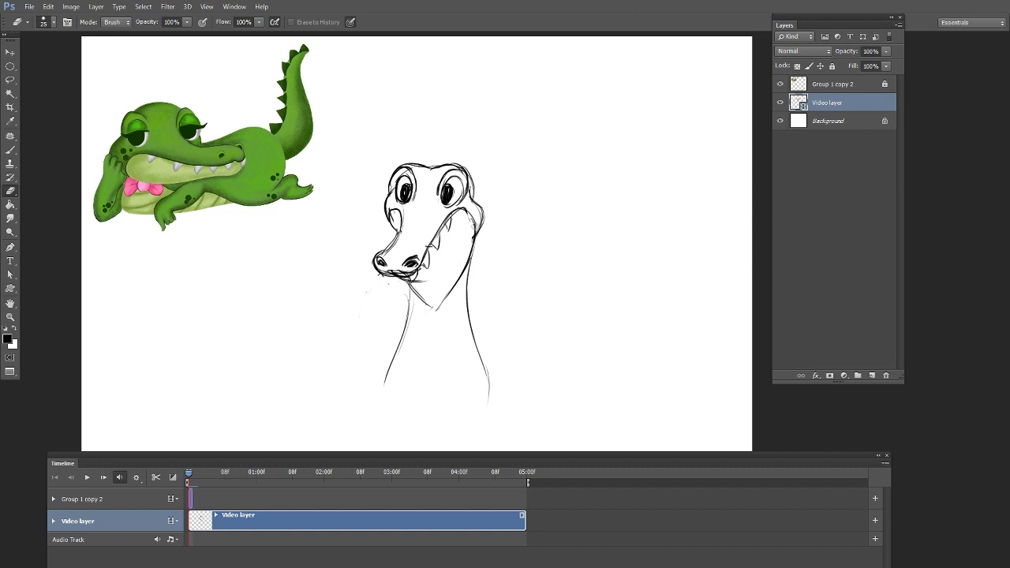
pyautogui.press('b')
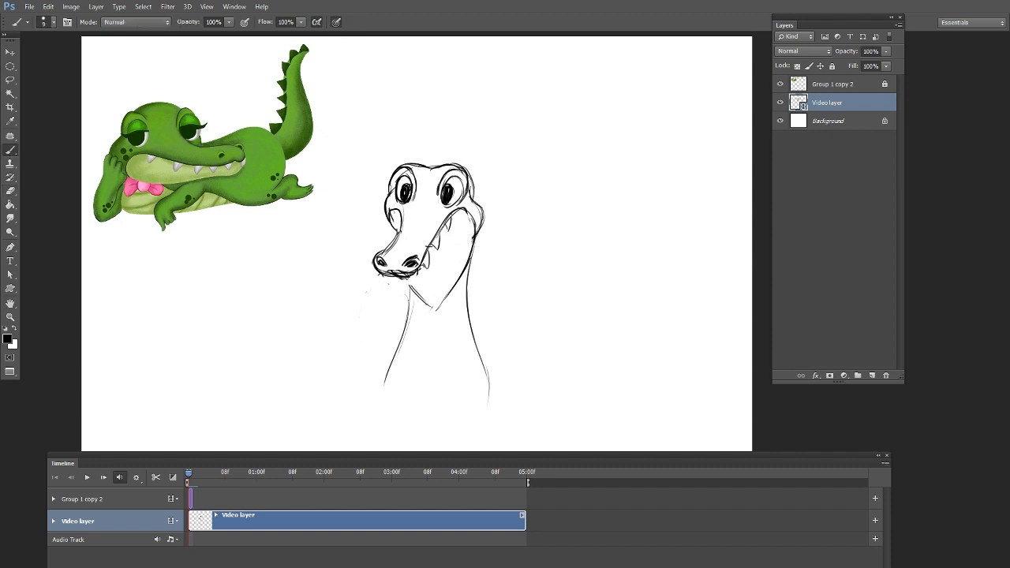
# - Clean up the snout's left edge and sketch the lower lip and jaw curve from the snout up to the cheek
pyautogui.click(10, 191)
pyautogui.moveTo(390, 250); pyautogui.dragTo(373, 266)
pyautogui.click(11, 150)
pyautogui.moveTo(404, 280)
pyautogui.mouseDown()
pyautogui.moveTo(425, 280)
pyautogui.moveTo(432, 297)
pyautogui.mouseUp()
pyautogui.moveTo(439, 299); pyautogui.dragTo(472, 244)
pyautogui.moveTo(412, 283)
pyautogui.mouseDown()
pyautogui.moveTo(477, 235)
pyautogui.moveTo(415, 285)
pyautogui.mouseUp()
pyautogui.click(11, 191)
pyautogui.click(10, 150)
pyautogui.moveTo(474, 241)
pyautogui.mouseDown()
pyautogui.moveTo(404, 278)
pyautogui.moveTo(474, 239)
pyautogui.mouseUp()
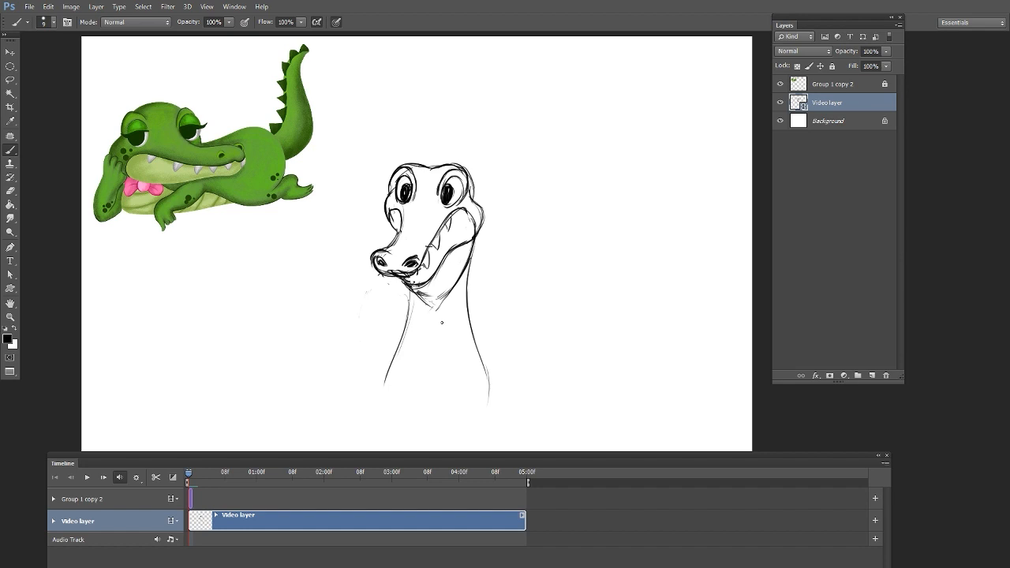
# - Sketch both arms folded in front of the chest with the right hand overlapping the left
pyautogui.moveTo(409, 293)
pyautogui.mouseDown()
pyautogui.moveTo(369, 360)
pyautogui.moveTo(378, 384)
pyautogui.moveTo(406, 368)
pyautogui.moveTo(416, 338)
pyautogui.moveTo(404, 380)
pyautogui.moveTo(412, 373)
pyautogui.moveTo(427, 383)
pyautogui.mouseUp()
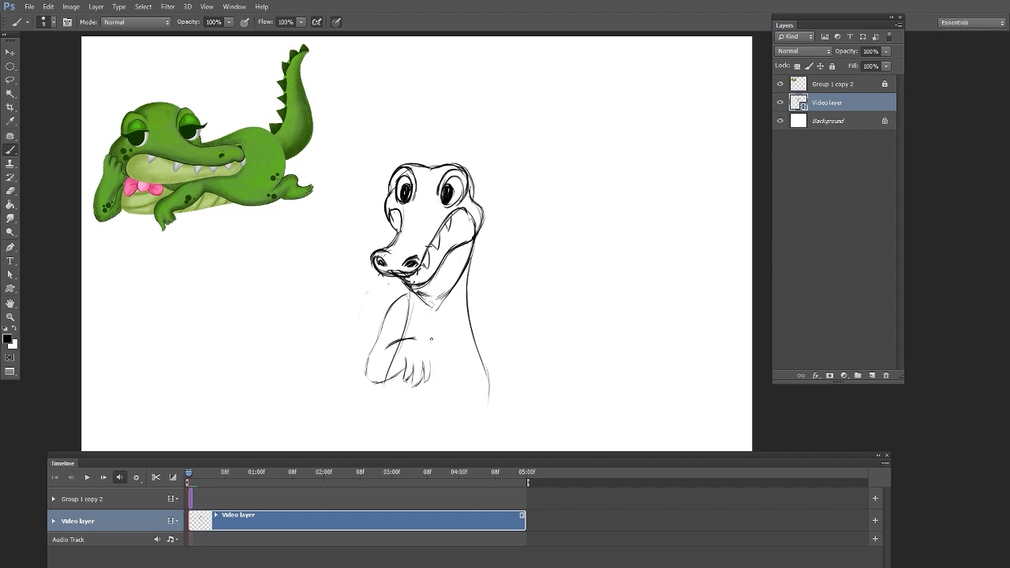
pyautogui.moveTo(408, 342); pyautogui.dragTo(431, 347)
pyautogui.moveTo(431, 348); pyautogui.dragTo(433, 382)
pyautogui.moveTo(470, 294); pyautogui.dragTo(504, 364)
pyautogui.moveTo(438, 378); pyautogui.dragTo(496, 375)
pyautogui.moveTo(444, 347)
pyautogui.mouseDown()
pyautogui.moveTo(486, 345)
pyautogui.moveTo(421, 335)
pyautogui.moveTo(425, 387)
pyautogui.moveTo(428, 351)
pyautogui.moveTo(413, 375)
pyautogui.moveTo(422, 357)
pyautogui.mouseUp()
# - Refine the fingers of the overlapping right hand and erase the body lines that cross the forearms
pyautogui.click(11, 191)
pyautogui.click(13, 150)
pyautogui.moveTo(424, 353)
pyautogui.mouseDown()
pyautogui.moveTo(426, 383)
pyautogui.moveTo(429, 363)
pyautogui.mouseUp()
pyautogui.click(11, 192)
pyautogui.click(12, 150)
pyautogui.moveTo(429, 363); pyautogui.dragTo(433, 382)
pyautogui.moveTo(435, 382)
pyautogui.mouseDown()
pyautogui.moveTo(441, 361)
pyautogui.moveTo(441, 377)
pyautogui.mouseUp()
pyautogui.click(11, 191)
pyautogui.moveTo(402, 344); pyautogui.dragTo(389, 374)
pyautogui.moveTo(479, 352); pyautogui.dragTo(485, 371)
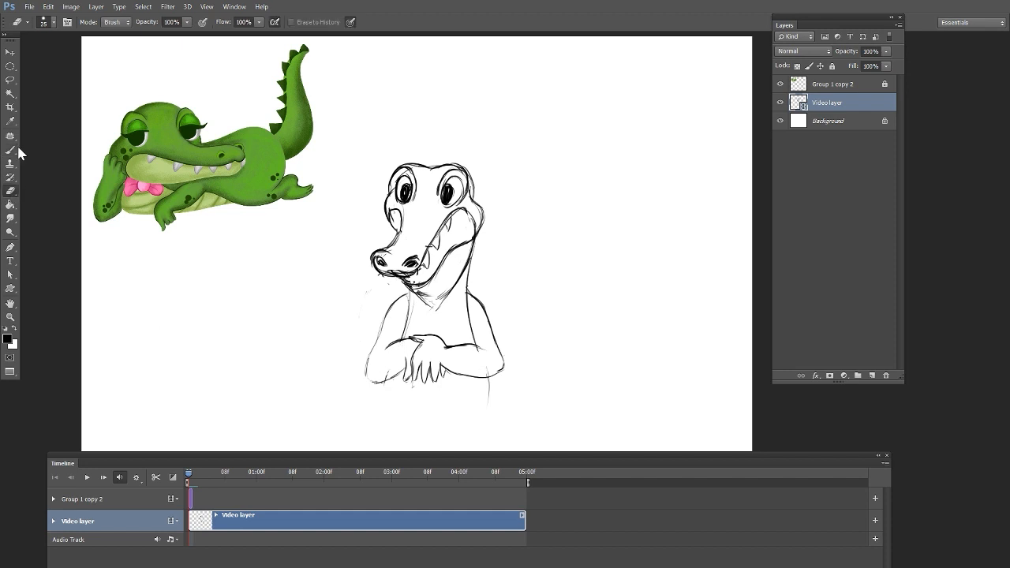
# - Sketch a bow tie with a round knot at the neck, just under the chin
pyautogui.click(12, 150)
pyautogui.moveTo(432, 294); pyautogui.dragTo(443, 309)
pyautogui.moveTo(426, 298)
pyautogui.mouseDown()
pyautogui.moveTo(403, 290)
pyautogui.moveTo(425, 306)
pyautogui.mouseUp()
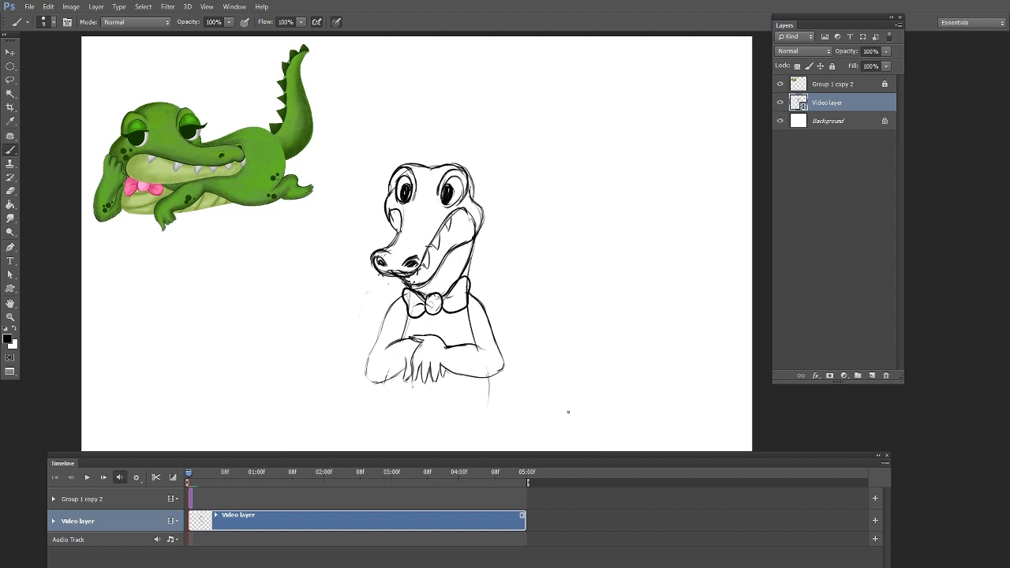
# - Advance to the second frame and set the onion skin's maximum opacity to 15%
pyautogui.press('Right')
pyautogui.click(885, 463)
pyautogui.click(851, 355)
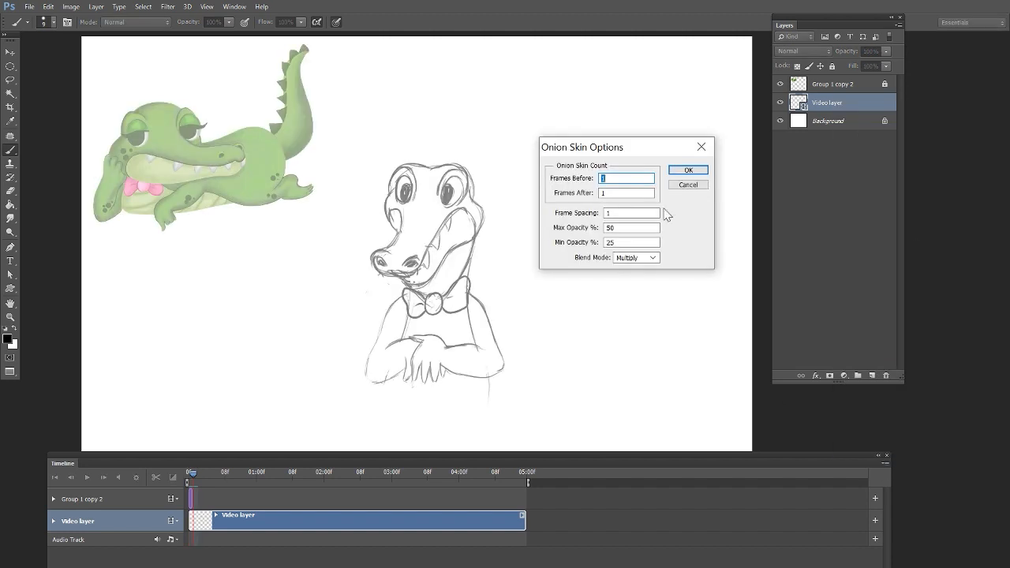
pyautogui.press('Tab')
pyautogui.press('Tab')
pyautogui.press('Tab')
pyautogui.write('15')
pyautogui.press('Return')
# - Trace clean outlines of the head, cheeks, snout and mouth over the onion-skinned sketch on the second frame
pyautogui.moveTo(389, 224)
pyautogui.mouseDown()
pyautogui.moveTo(387, 189)
pyautogui.moveTo(446, 161)
pyautogui.moveTo(472, 180)
pyautogui.mouseUp()
pyautogui.hotkey('ctrl', 'z')
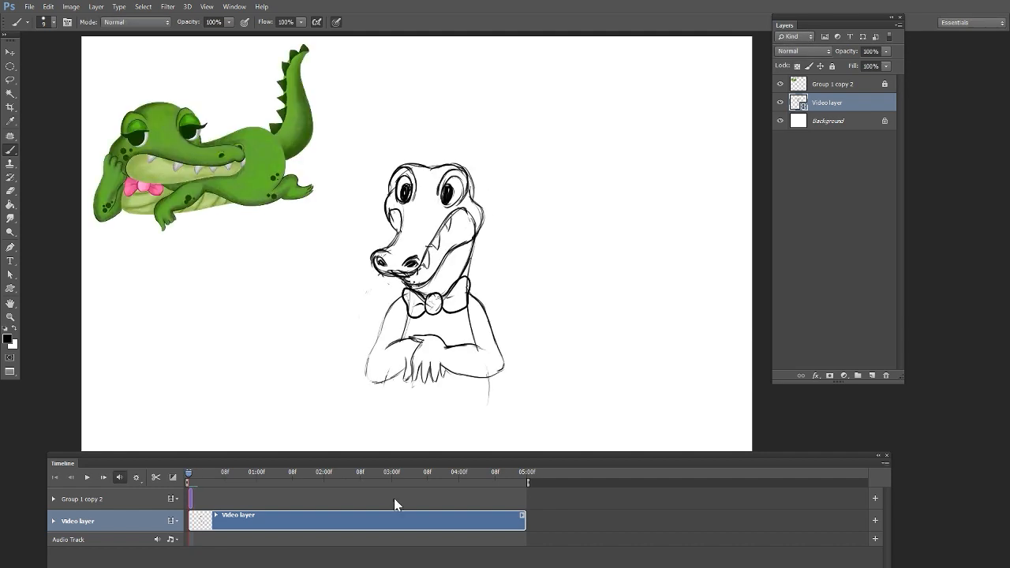
pyautogui.press('Right')
pyautogui.moveTo(389, 195)
pyautogui.mouseDown()
pyautogui.moveTo(410, 172)
pyautogui.moveTo(470, 198)
pyautogui.mouseUp()
pyautogui.moveTo(389, 189)
pyautogui.mouseDown()
pyautogui.moveTo(394, 229)
pyautogui.moveTo(374, 253)
pyautogui.mouseUp()
pyautogui.moveTo(388, 255)
pyautogui.mouseDown()
pyautogui.moveTo(369, 253)
pyautogui.moveTo(400, 281)
pyautogui.moveTo(423, 261)
pyautogui.mouseUp()
pyautogui.moveTo(421, 268)
pyautogui.mouseDown()
pyautogui.moveTo(464, 209)
pyautogui.moveTo(464, 244)
pyautogui.mouseUp()
pyautogui.hotkey('ctrl', 'z')
pyautogui.hotkey('ctrl', 'z')
pyautogui.moveTo(469, 192); pyautogui.dragTo(463, 244)
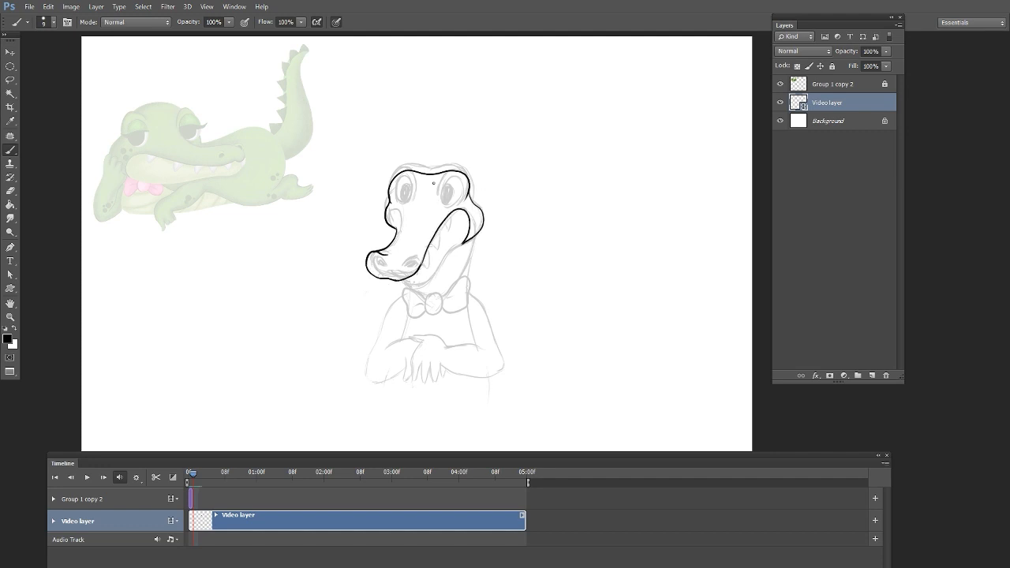
# - Add clean lines for the nostrils, left cheek, front of the mouth and lower jaw on the second frame
pyautogui.moveTo(369, 258)
pyautogui.mouseDown()
pyautogui.moveTo(415, 260)
pyautogui.moveTo(403, 265)
pyautogui.mouseUp()
pyautogui.moveTo(387, 211); pyautogui.dragTo(395, 235)
pyautogui.moveTo(387, 278)
pyautogui.mouseDown()
pyautogui.moveTo(421, 284)
pyautogui.moveTo(392, 282)
pyautogui.mouseUp()
pyautogui.moveTo(473, 238)
pyautogui.mouseDown()
pyautogui.moveTo(459, 275)
pyautogui.moveTo(425, 285)
pyautogui.mouseUp()
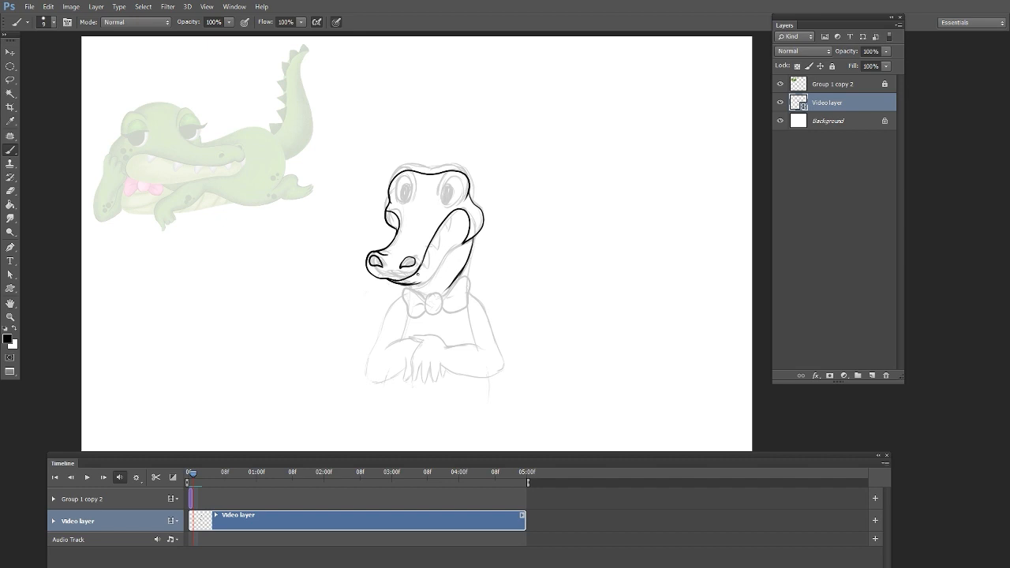
# - Draw pointed teeth along the upper lip from the snout to the corner of the mouth
pyautogui.moveTo(409, 284)
pyautogui.mouseDown()
pyautogui.moveTo(466, 242)
pyautogui.moveTo(416, 273)
pyautogui.moveTo(426, 254)
pyautogui.mouseUp()
pyautogui.moveTo(429, 248); pyautogui.dragTo(436, 246)
pyautogui.moveTo(440, 228); pyautogui.dragTo(447, 235)
pyautogui.moveTo(444, 217); pyautogui.dragTo(447, 227)
pyautogui.moveTo(450, 207); pyautogui.dragTo(459, 225)
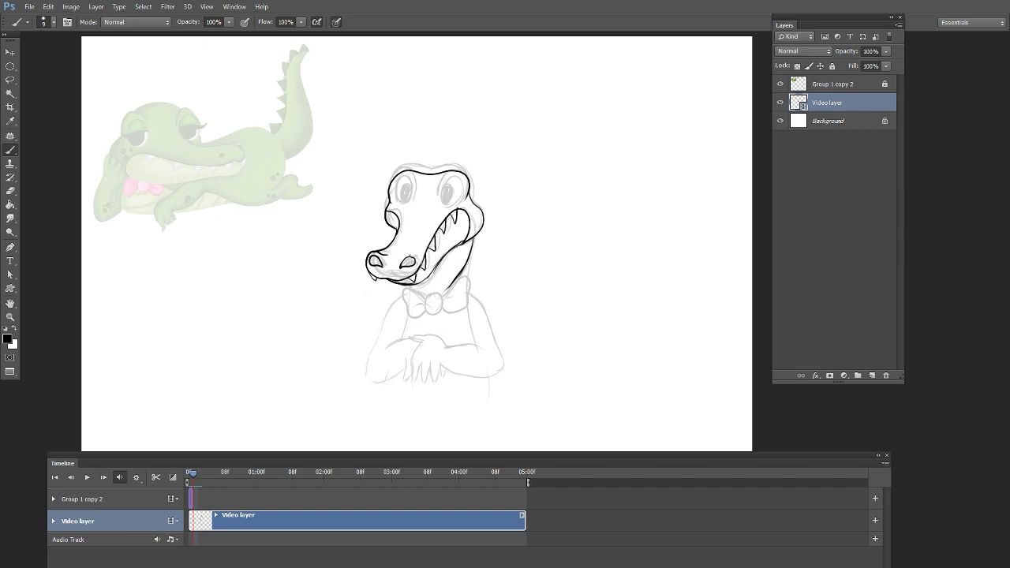
# - Trace the bow tie and the outline of the left arm over the onion-skinned sketch, undoing unsatisfactory strokes
pyautogui.moveTo(401, 296)
pyautogui.mouseDown()
pyautogui.moveTo(386, 316)
pyautogui.moveTo(372, 383)
pyautogui.moveTo(395, 385)
pyautogui.moveTo(364, 357)
pyautogui.moveTo(365, 384)
pyautogui.moveTo(391, 371)
pyautogui.moveTo(407, 338)
pyautogui.mouseUp()
pyautogui.hotkey('ctrl', 'z')
pyautogui.moveTo(426, 294)
pyautogui.mouseDown()
pyautogui.moveTo(444, 314)
pyautogui.moveTo(444, 305)
pyautogui.mouseUp()
pyautogui.moveTo(403, 289)
pyautogui.mouseDown()
pyautogui.moveTo(431, 308)
pyautogui.moveTo(428, 317)
pyautogui.mouseUp()
pyautogui.moveTo(442, 294)
pyautogui.mouseDown()
pyautogui.moveTo(472, 276)
pyautogui.moveTo(466, 297)
pyautogui.mouseUp()
pyautogui.hotkey('ctrl', 'alt', 'z')
pyautogui.moveTo(467, 296); pyautogui.dragTo(445, 313)
pyautogui.hotkey('ctrl', 'alt', 'z')
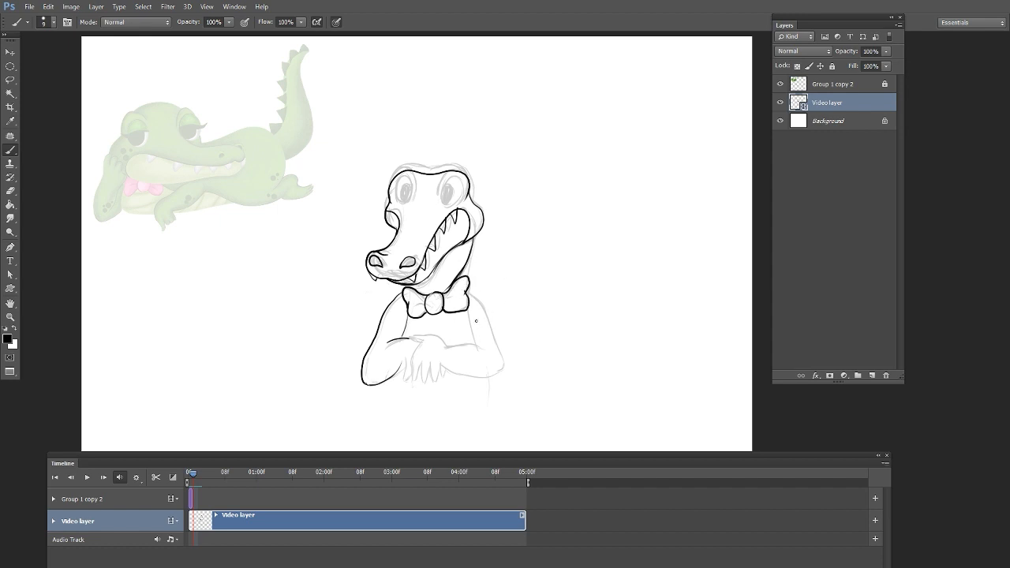
# - Trace the left hand's fingers, the right arm and the overlapping right hand
pyautogui.moveTo(400, 362)
pyautogui.mouseDown()
pyautogui.moveTo(401, 381)
pyautogui.moveTo(409, 365)
pyautogui.mouseUp()
pyautogui.moveTo(467, 290)
pyautogui.mouseDown()
pyautogui.moveTo(510, 370)
pyautogui.moveTo(446, 377)
pyautogui.mouseUp()
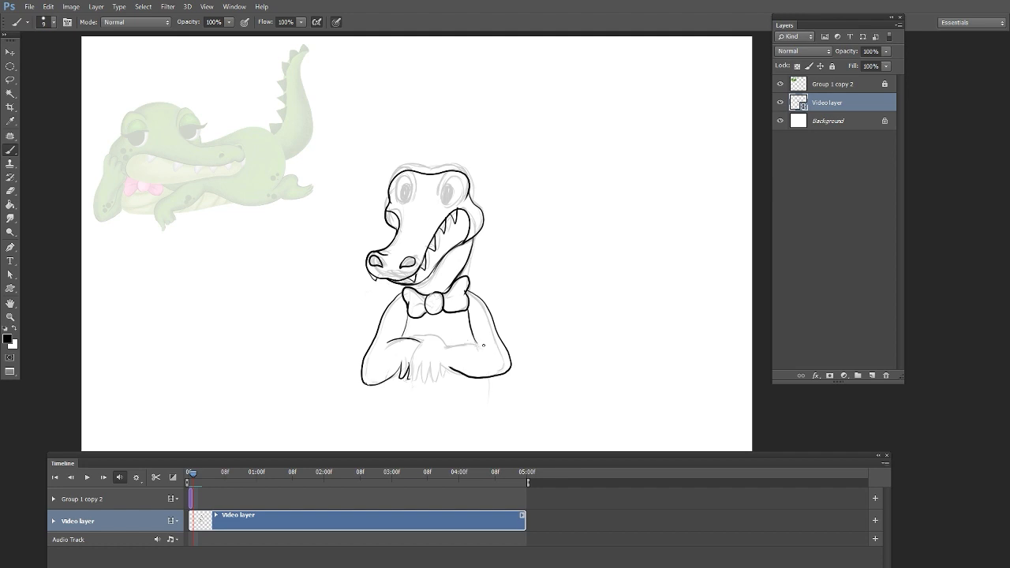
pyautogui.moveTo(482, 345)
pyautogui.mouseDown()
pyautogui.moveTo(418, 338)
pyautogui.moveTo(419, 381)
pyautogui.moveTo(449, 382)
pyautogui.moveTo(415, 380)
pyautogui.mouseUp()
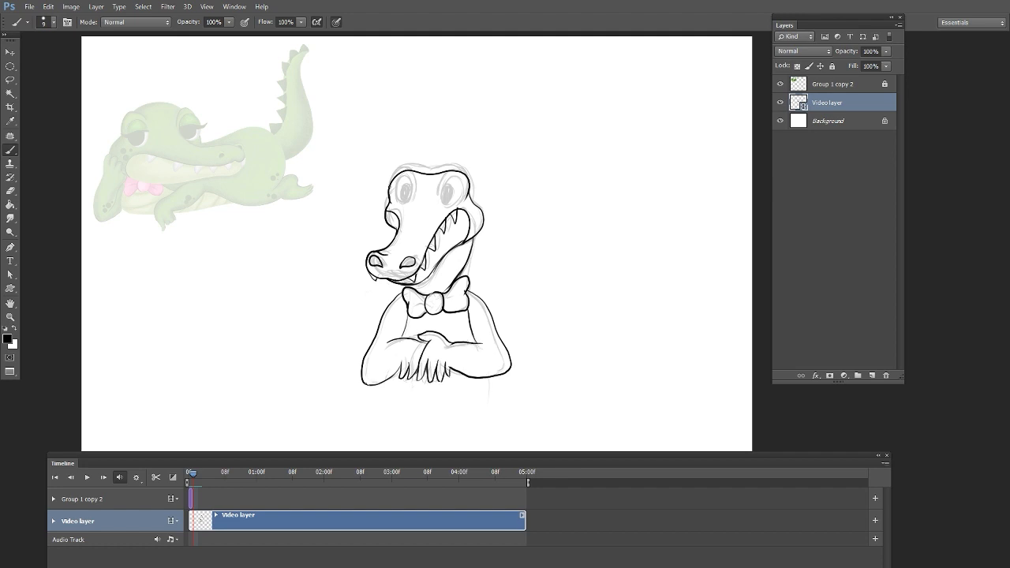
# - Draw both eye outlines with raised brows and fill in the black pupils
pyautogui.moveTo(390, 188)
pyautogui.mouseDown()
pyautogui.moveTo(416, 168)
pyautogui.moveTo(469, 196)
pyautogui.moveTo(464, 175)
pyautogui.moveTo(412, 188)
pyautogui.moveTo(400, 203)
pyautogui.mouseUp()
pyautogui.press('e')
pyautogui.click(10, 150)
pyautogui.moveTo(443, 196)
pyautogui.mouseDown()
pyautogui.moveTo(463, 188)
pyautogui.moveTo(441, 198)
pyautogui.mouseUp()
pyautogui.moveTo(409, 184)
pyautogui.mouseDown()
pyautogui.moveTo(401, 202)
pyautogui.moveTo(406, 188)
pyautogui.moveTo(409, 199)
pyautogui.mouseUp()
pyautogui.moveTo(449, 187)
pyautogui.mouseDown()
pyautogui.moveTo(447, 201)
pyautogui.moveTo(450, 189)
pyautogui.mouseUp()
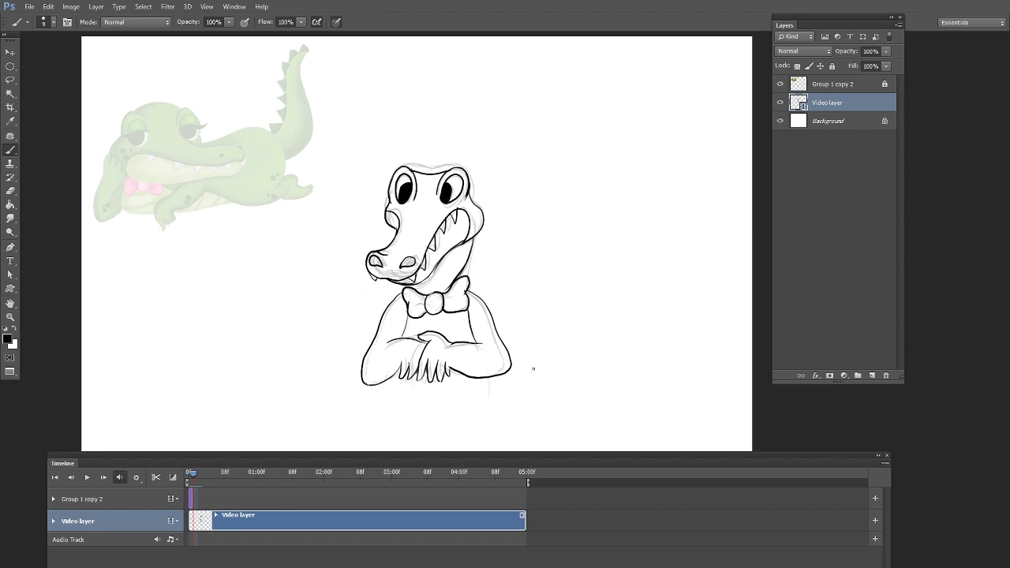
pyautogui.press('Left')
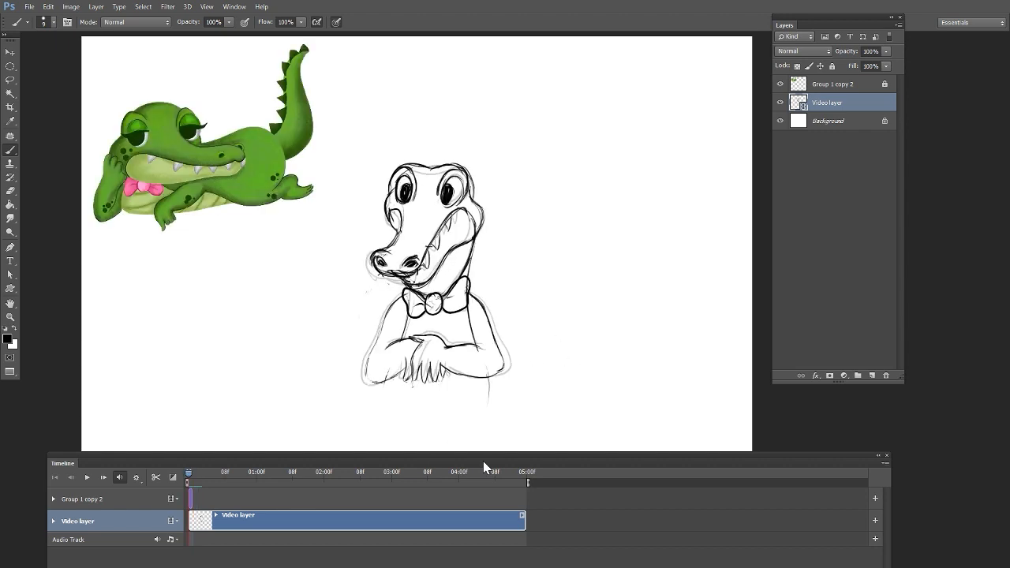
pyautogui.press('Right')
pyautogui.press('Right')
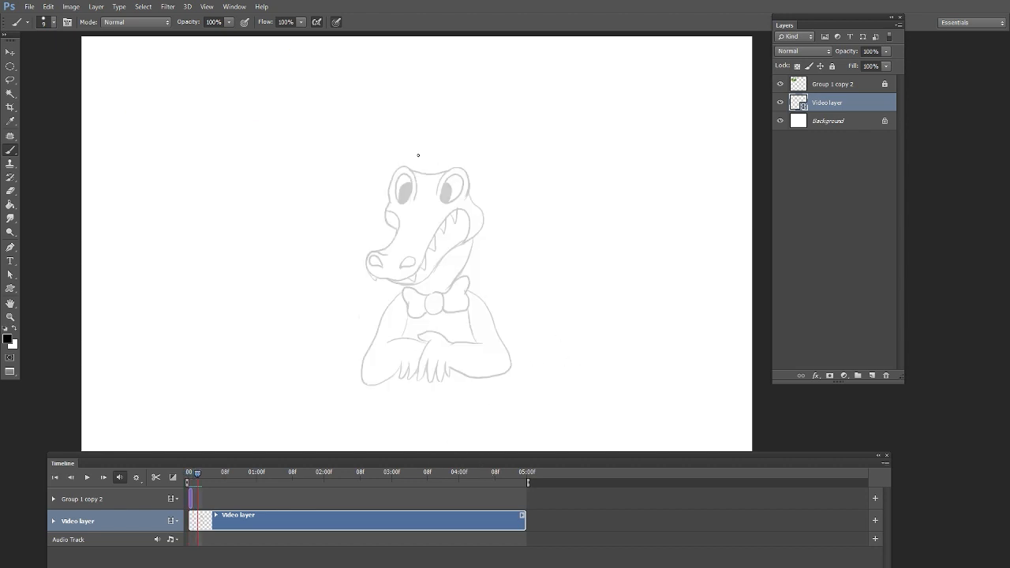
pyautogui.moveTo(390, 203)
pyautogui.mouseDown()
pyautogui.moveTo(401, 168)
pyautogui.moveTo(416, 199)
pyautogui.moveTo(443, 172)
pyautogui.mouseUp()
pyautogui.hotkey('ctrl', 'z')
pyautogui.press('Left')
# - Lasso the head and bow tie on the second frame, copy them to the third frame and merge them into the video layer
pyautogui.click(10, 80)
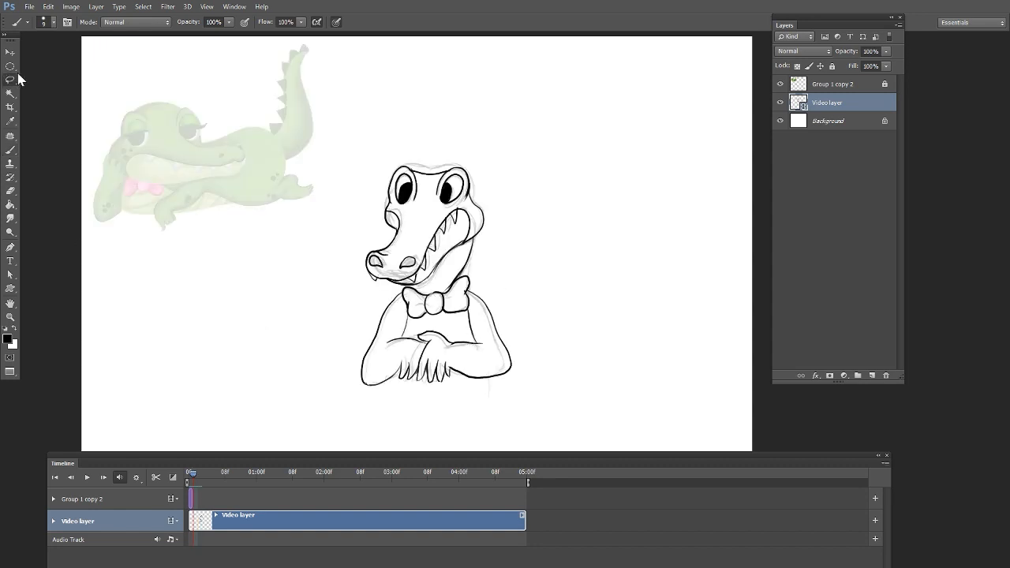
pyautogui.moveTo(398, 297)
pyautogui.mouseDown()
pyautogui.moveTo(385, 147)
pyautogui.moveTo(477, 300)
pyautogui.moveTo(431, 323)
pyautogui.moveTo(406, 319)
pyautogui.mouseUp()
pyautogui.press('Right')
pyautogui.hotkey('ctrl', 'v')
pyautogui.hotkey('ctrl', 'e')
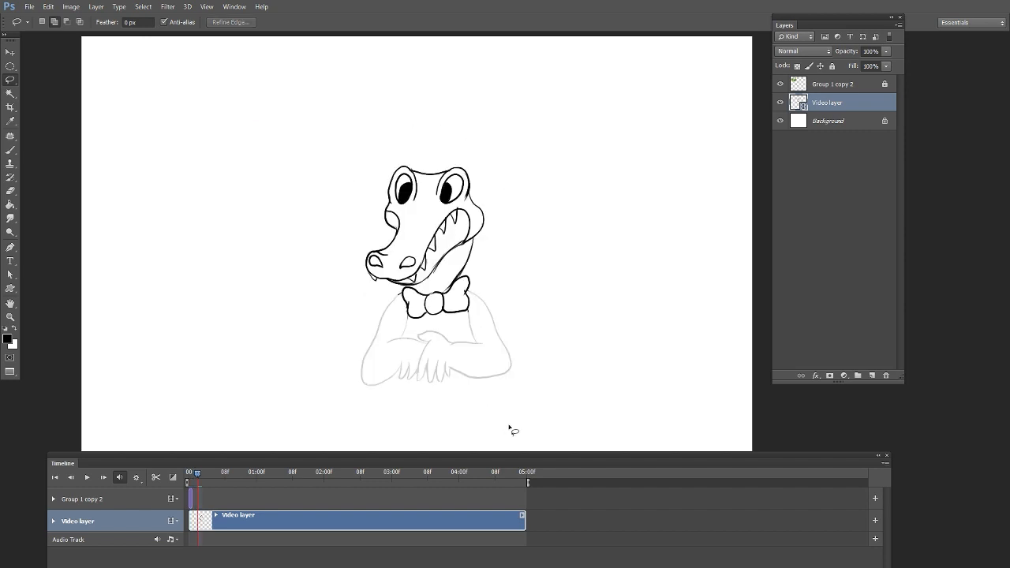
# - Draw the folded arms on the third frame with the elbows slightly farther out, and compare with the earlier frames
pyautogui.click(10, 150)
pyautogui.moveTo(402, 291)
pyautogui.mouseDown()
pyautogui.moveTo(361, 338)
pyautogui.moveTo(354, 382)
pyautogui.moveTo(424, 337)
pyautogui.mouseUp()
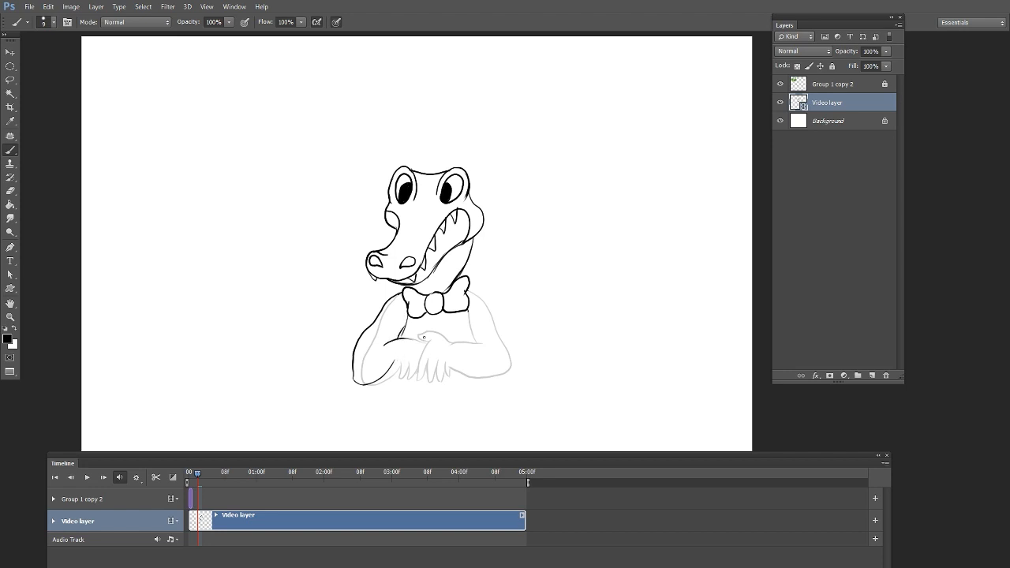
pyautogui.moveTo(393, 374)
pyautogui.mouseDown()
pyautogui.moveTo(417, 368)
pyautogui.moveTo(419, 379)
pyautogui.mouseUp()
pyautogui.moveTo(406, 339); pyautogui.dragTo(422, 343)
pyautogui.moveTo(470, 289)
pyautogui.mouseDown()
pyautogui.moveTo(517, 371)
pyautogui.moveTo(499, 378)
pyautogui.moveTo(491, 309)
pyautogui.moveTo(517, 367)
pyautogui.moveTo(466, 377)
pyautogui.mouseUp()
pyautogui.hotkey('ctrl', 'z')
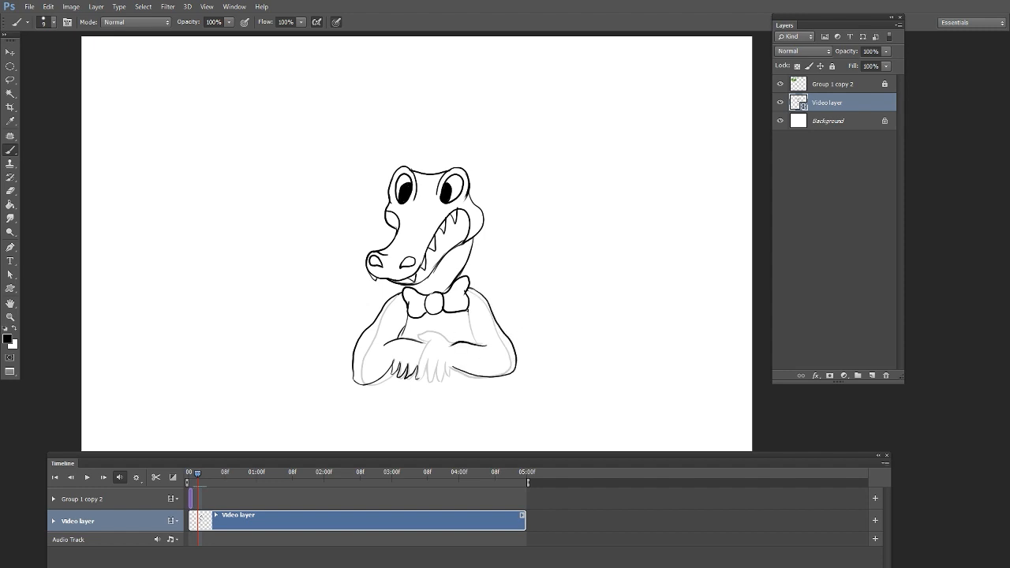
pyautogui.moveTo(467, 310)
pyautogui.mouseDown()
pyautogui.moveTo(479, 342)
pyautogui.moveTo(439, 335)
pyautogui.moveTo(423, 347)
pyautogui.moveTo(424, 380)
pyautogui.moveTo(435, 359)
pyautogui.moveTo(455, 368)
pyautogui.mouseUp()
pyautogui.press('Left')
pyautogui.press('Left')
pyautogui.press('Right')
pyautogui.press('Right')
# - Add the copied head to the fourth frame and draw the arms with wider elbows and the hands side by side
pyautogui.press('Right')
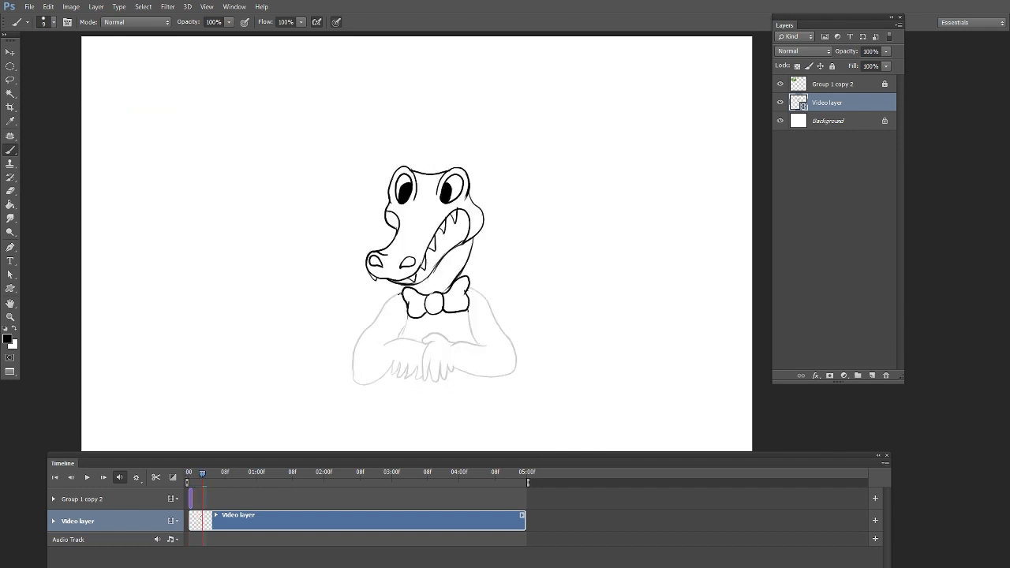
pyautogui.moveTo(402, 293)
pyautogui.mouseDown()
pyautogui.moveTo(350, 350)
pyautogui.moveTo(359, 378)
pyautogui.moveTo(387, 368)
pyautogui.moveTo(406, 339)
pyautogui.moveTo(397, 374)
pyautogui.moveTo(420, 380)
pyautogui.mouseUp()
pyautogui.moveTo(410, 340); pyautogui.dragTo(427, 362)
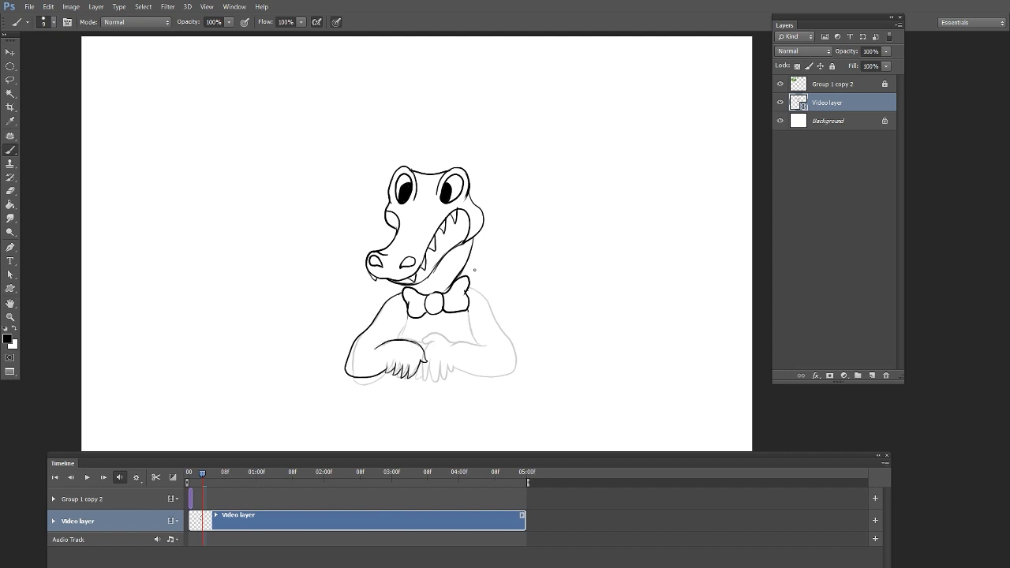
pyautogui.moveTo(407, 313); pyautogui.dragTo(398, 342)
pyautogui.moveTo(469, 311); pyautogui.dragTo(482, 346)
pyautogui.moveTo(468, 288)
pyautogui.mouseDown()
pyautogui.moveTo(506, 332)
pyautogui.moveTo(514, 375)
pyautogui.moveTo(456, 366)
pyautogui.moveTo(454, 339)
pyautogui.moveTo(491, 348)
pyautogui.moveTo(435, 333)
pyautogui.moveTo(428, 355)
pyautogui.moveTo(459, 367)
pyautogui.mouseUp()
pyautogui.hotkey('ctrl', 'z')
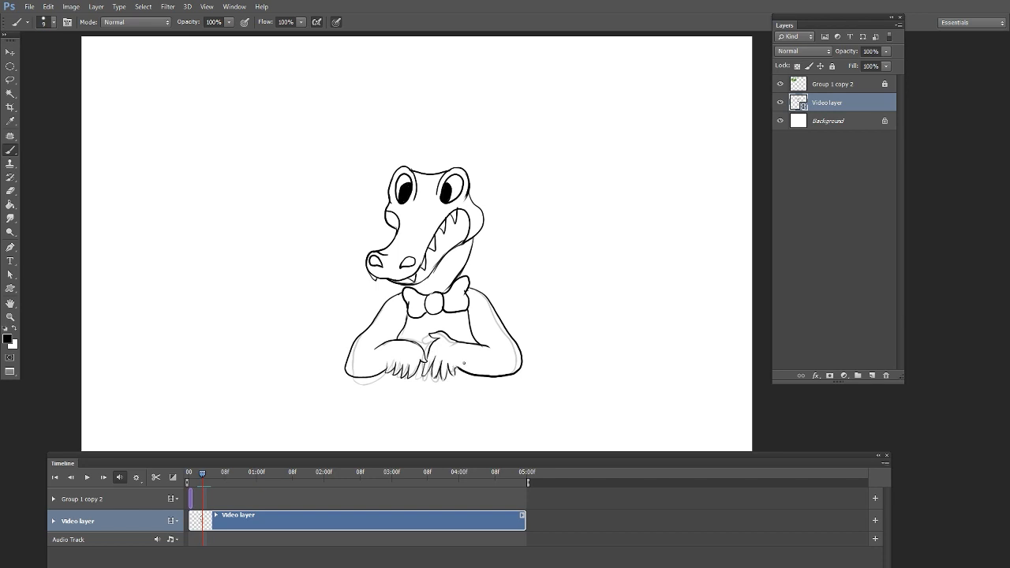
# - Add the copied head to the fifth frame and draw the arms with the hands slightly raised and apart
pyautogui.press('Right')
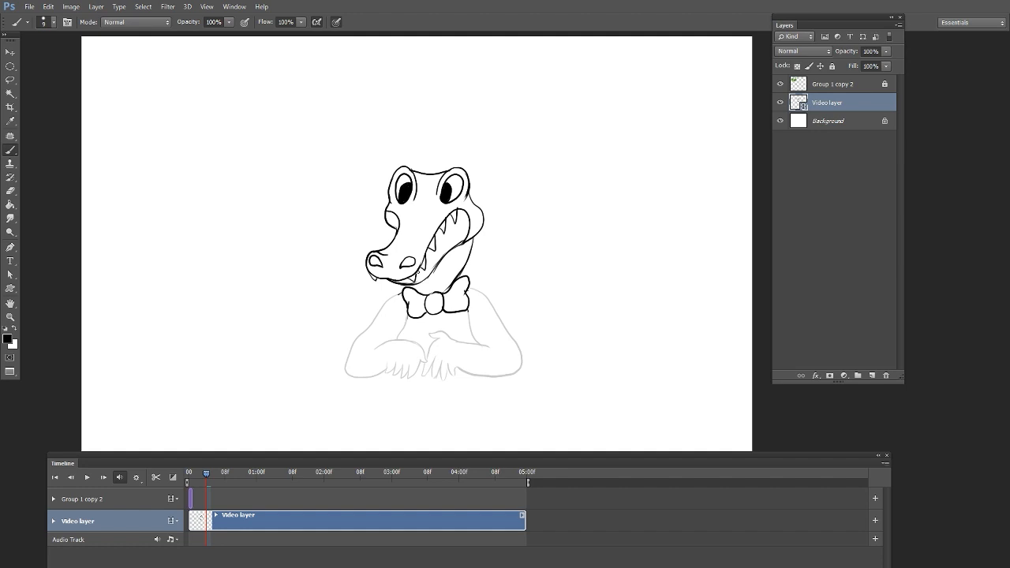
pyautogui.moveTo(399, 292)
pyautogui.mouseDown()
pyautogui.moveTo(345, 375)
pyautogui.moveTo(384, 368)
pyautogui.moveTo(418, 334)
pyautogui.moveTo(426, 352)
pyautogui.moveTo(391, 373)
pyautogui.moveTo(420, 363)
pyautogui.mouseUp()
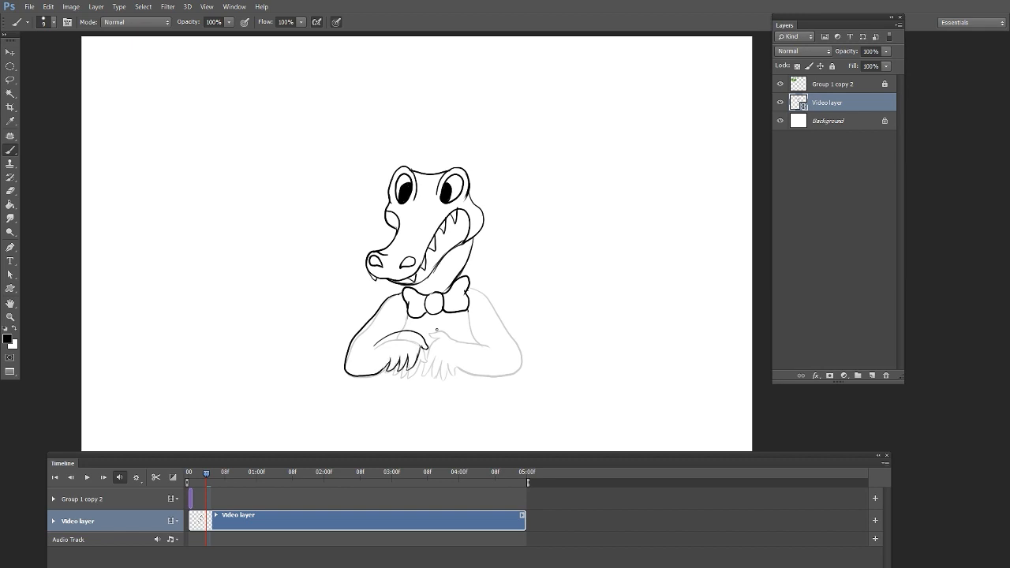
pyautogui.moveTo(469, 286); pyautogui.dragTo(526, 371)
pyautogui.moveTo(467, 304)
pyautogui.mouseDown()
pyautogui.moveTo(484, 342)
pyautogui.moveTo(427, 332)
pyautogui.mouseUp()
pyautogui.hotkey('ctrl', 'z')
pyautogui.moveTo(496, 345)
pyautogui.mouseDown()
pyautogui.moveTo(440, 330)
pyautogui.moveTo(428, 360)
pyautogui.moveTo(439, 352)
pyautogui.moveTo(448, 368)
pyautogui.moveTo(524, 365)
pyautogui.mouseUp()
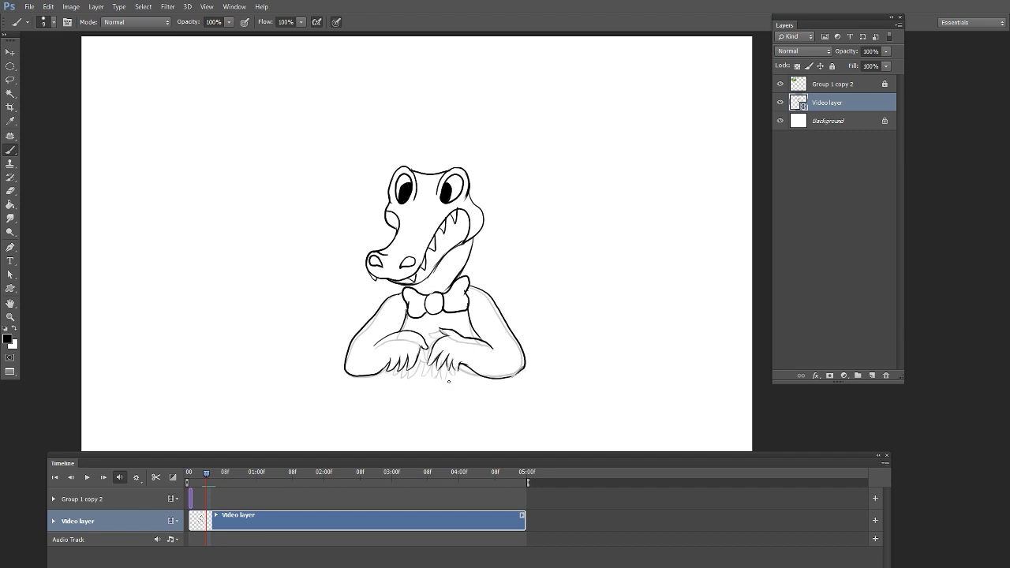
# - Add the copied head to the sixth frame and draw the arms with the hands and thumbs lifted higher
pyautogui.press('Right')
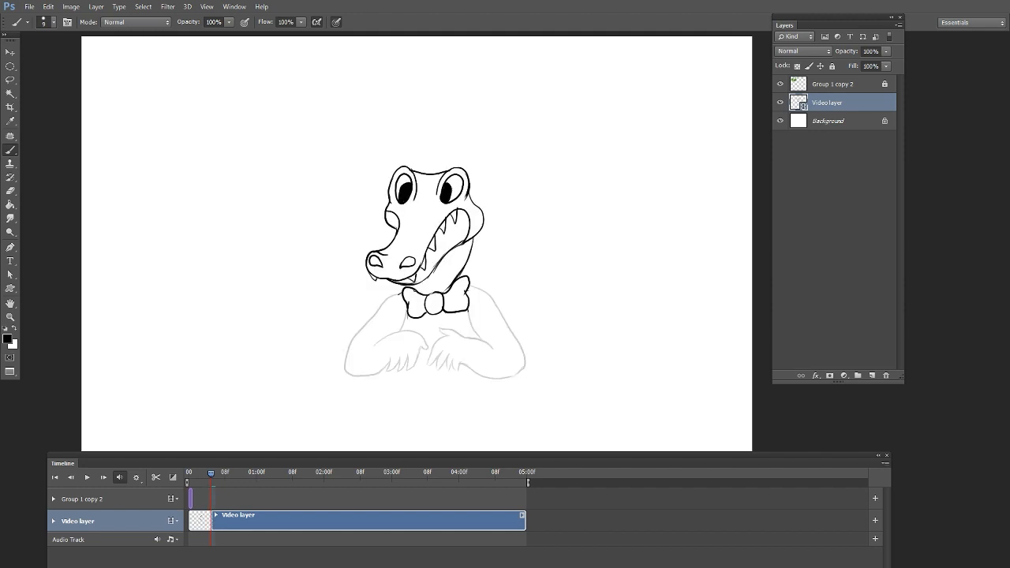
pyautogui.moveTo(399, 295)
pyautogui.mouseDown()
pyautogui.moveTo(345, 373)
pyautogui.moveTo(385, 371)
pyautogui.moveTo(427, 335)
pyautogui.moveTo(416, 364)
pyautogui.mouseUp()
pyautogui.moveTo(416, 348); pyautogui.dragTo(403, 367)
pyautogui.moveTo(401, 354); pyautogui.dragTo(389, 370)
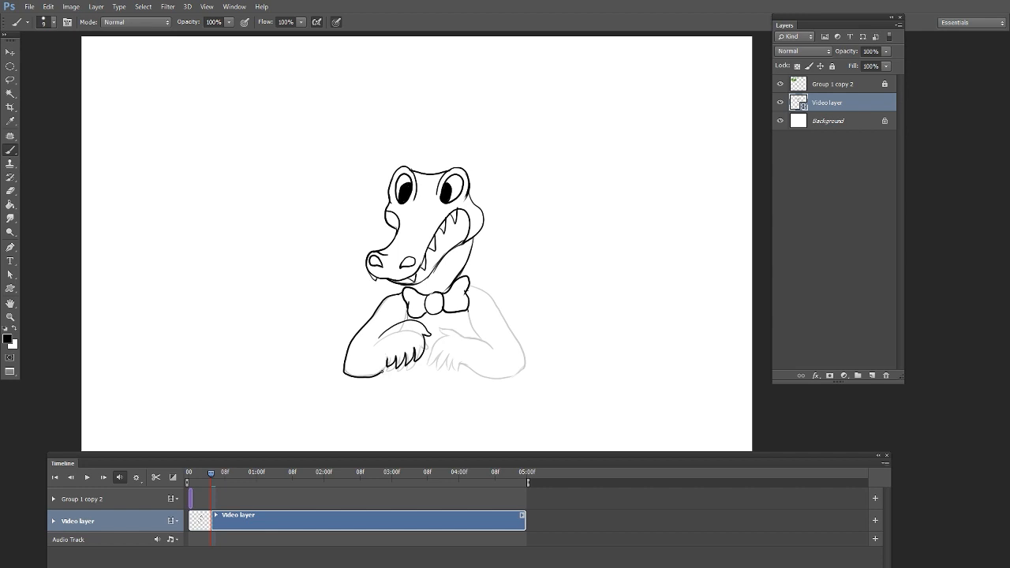
pyautogui.moveTo(467, 311)
pyautogui.mouseDown()
pyautogui.moveTo(478, 338)
pyautogui.moveTo(434, 317)
pyautogui.moveTo(440, 364)
pyautogui.mouseUp()
pyautogui.moveTo(454, 344)
pyautogui.mouseDown()
pyautogui.moveTo(450, 365)
pyautogui.moveTo(510, 376)
pyautogui.mouseUp()
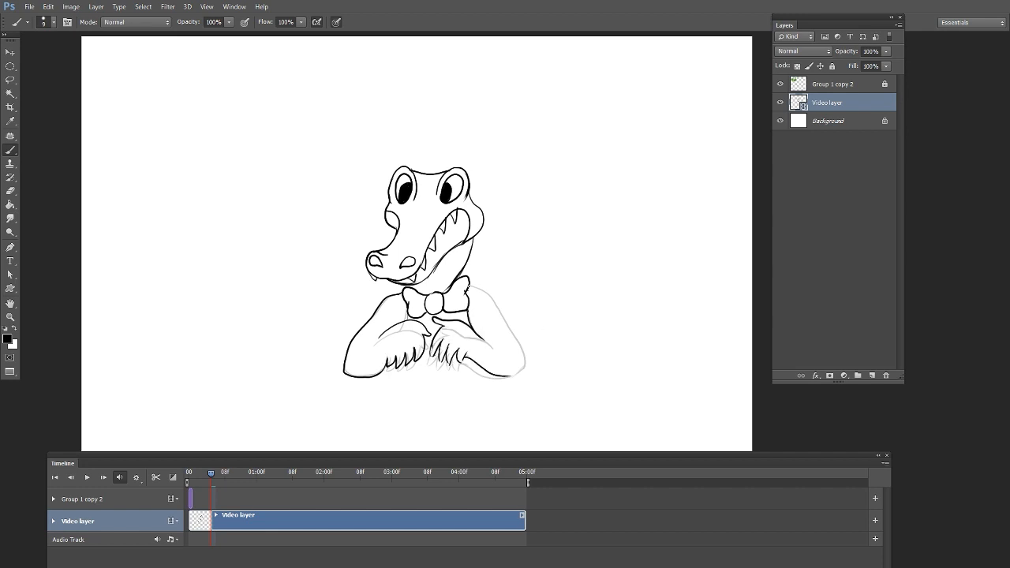
pyautogui.moveTo(469, 286)
pyautogui.mouseDown()
pyautogui.moveTo(529, 352)
pyautogui.moveTo(509, 377)
pyautogui.mouseUp()
# - Paste the head onto the seventh frame, merge it into the video layer and draw the arms with the hands raised higher
pyautogui.press('Right')
pyautogui.hotkey('ctrl', 'v')
pyautogui.hotkey('ctrl', 'e')
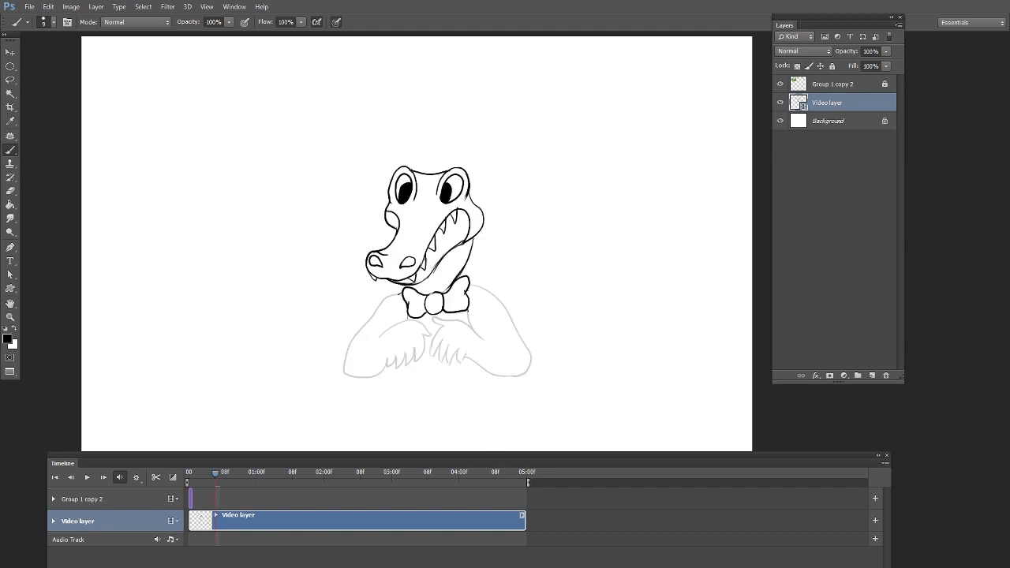
pyautogui.moveTo(399, 296)
pyautogui.mouseDown()
pyautogui.moveTo(344, 369)
pyautogui.moveTo(383, 376)
pyautogui.mouseUp()
pyautogui.moveTo(376, 326)
pyautogui.mouseDown()
pyautogui.moveTo(409, 318)
pyautogui.moveTo(395, 363)
pyautogui.mouseUp()
pyautogui.moveTo(393, 346); pyautogui.dragTo(385, 368)
pyautogui.moveTo(471, 285); pyautogui.dragTo(530, 369)
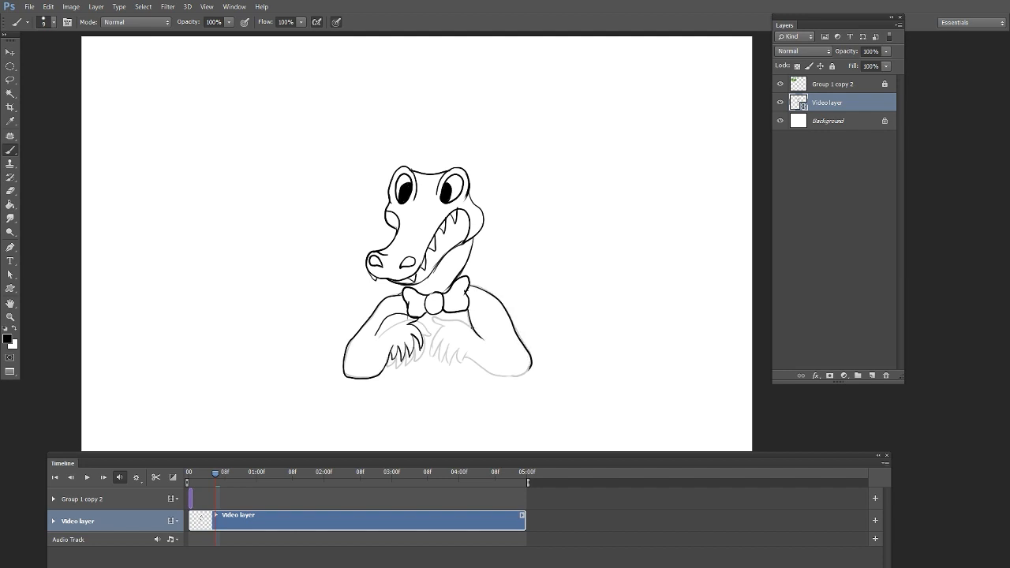
pyautogui.moveTo(434, 318); pyautogui.dragTo(474, 328)
pyautogui.moveTo(448, 324)
pyautogui.mouseDown()
pyautogui.moveTo(440, 355)
pyautogui.moveTo(530, 370)
pyautogui.mouseUp()
# - On the eighth frame, draw the arm below the snout with its hand lifted to the chest and thumb pointing up
pyautogui.press('Right')
pyautogui.moveTo(402, 293)
pyautogui.mouseDown()
pyautogui.moveTo(345, 368)
pyautogui.moveTo(381, 374)
pyautogui.mouseUp()
pyautogui.moveTo(377, 317)
pyautogui.mouseDown()
pyautogui.moveTo(352, 352)
pyautogui.moveTo(381, 299)
pyautogui.mouseUp()
pyautogui.click(10, 191)
pyautogui.click(11, 150)
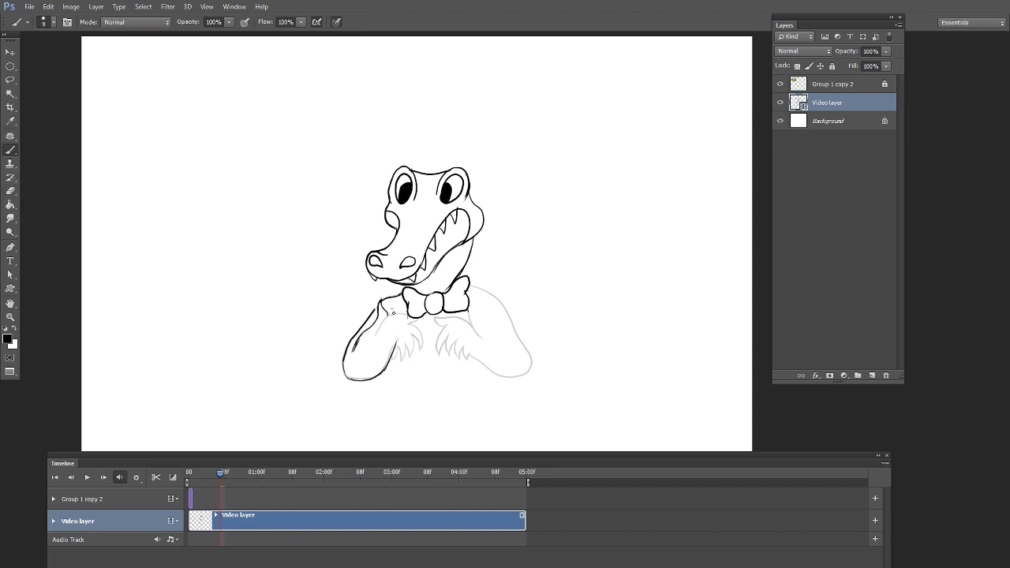
pyautogui.moveTo(405, 334); pyautogui.dragTo(393, 351)
pyautogui.moveTo(415, 321); pyautogui.dragTo(401, 345)
# - Draw the opposite arm with its hand at the chest on the eighth frame and add the torso sides below both arms
pyautogui.moveTo(470, 285)
pyautogui.mouseDown()
pyautogui.moveTo(531, 373)
pyautogui.moveTo(469, 355)
pyautogui.moveTo(500, 372)
pyautogui.mouseUp()
pyautogui.press('e')
pyautogui.press('b')
pyautogui.moveTo(474, 339); pyautogui.dragTo(508, 374)
pyautogui.moveTo(502, 316); pyautogui.dragTo(521, 349)
pyautogui.moveTo(499, 294)
pyautogui.mouseDown()
pyautogui.moveTo(471, 319)
pyautogui.moveTo(502, 367)
pyautogui.mouseUp()
pyautogui.moveTo(399, 342); pyautogui.dragTo(388, 384)
pyautogui.moveTo(481, 348); pyautogui.dragTo(496, 386)
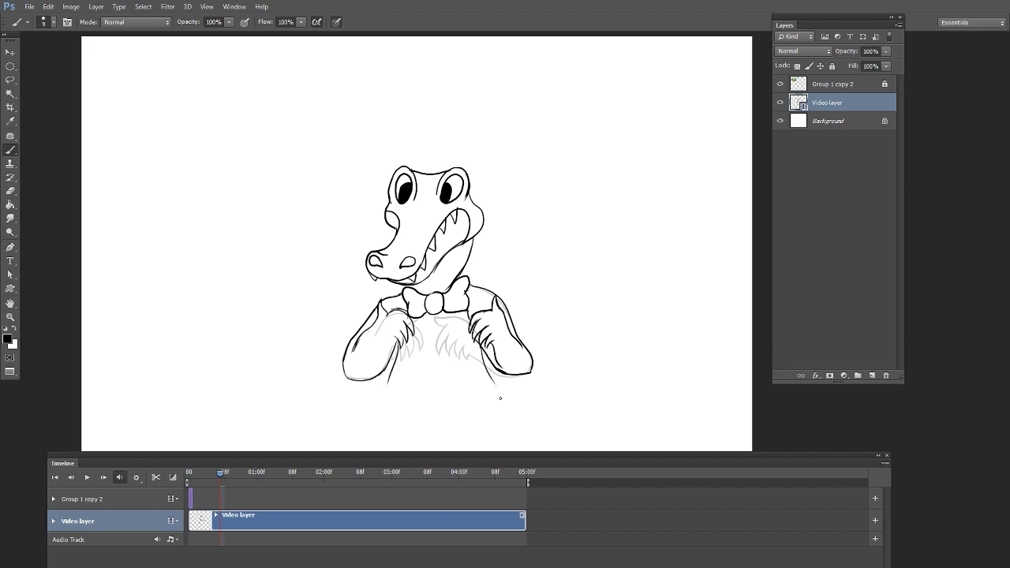
# - On the ninth frame, draw the arm below the snout with the hand raised slightly higher
pyautogui.press('Right')
pyautogui.moveTo(379, 304)
pyautogui.mouseDown()
pyautogui.moveTo(346, 371)
pyautogui.moveTo(406, 322)
pyautogui.moveTo(382, 364)
pyautogui.mouseUp()
# - Step back and forth through the preceding frames to examine the arm motion
pyautogui.press('Left')
pyautogui.press('Left')
pyautogui.press('Left')
pyautogui.press('Left')
pyautogui.press('Left')
pyautogui.press('Left')
pyautogui.press('Left')
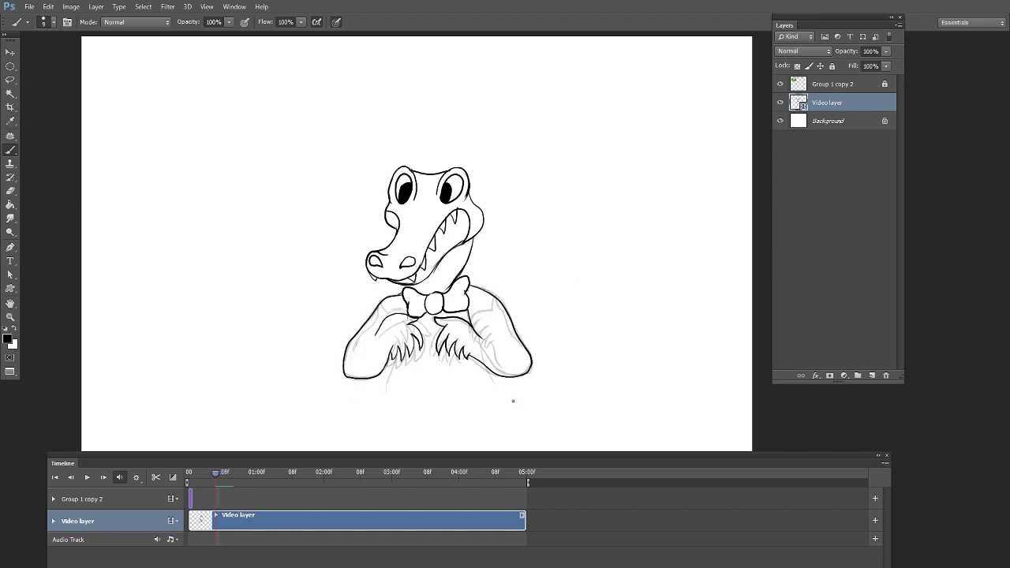
pyautogui.press('Right')
pyautogui.press('Right')
pyautogui.press('Right')
pyautogui.press('Right')
pyautogui.press('Right')
pyautogui.press('Right')
pyautogui.press('Right')
# - Draw the opposite arm with its raised hand and the torso sides on the ninth frame
pyautogui.moveTo(484, 283)
pyautogui.mouseDown()
pyautogui.moveTo(532, 371)
pyautogui.moveTo(477, 341)
pyautogui.mouseUp()
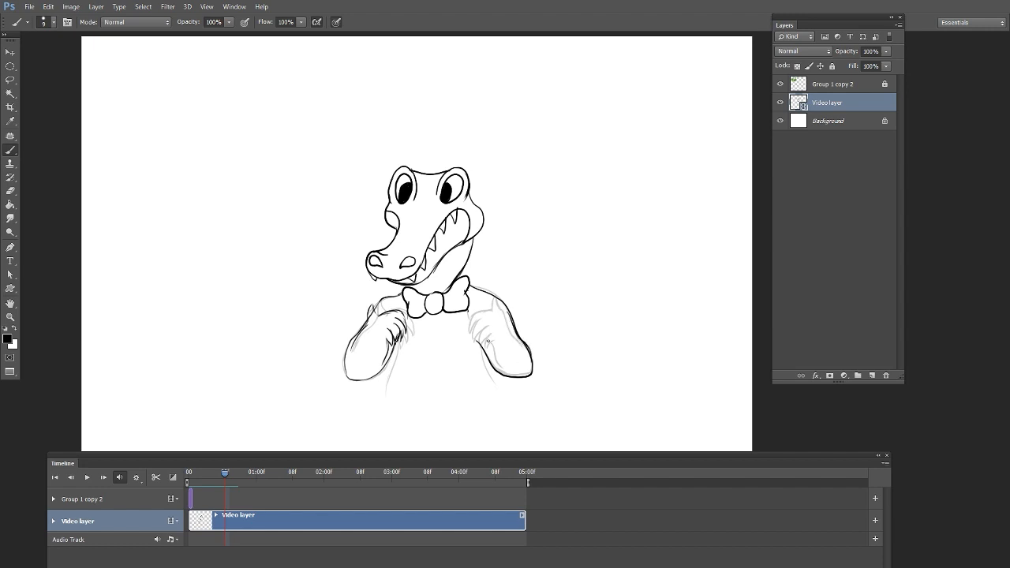
pyautogui.moveTo(504, 296)
pyautogui.mouseDown()
pyautogui.moveTo(472, 330)
pyautogui.moveTo(494, 332)
pyautogui.moveTo(478, 352)
pyautogui.mouseUp()
pyautogui.moveTo(404, 337); pyautogui.dragTo(386, 390)
pyautogui.moveTo(479, 350); pyautogui.dragTo(495, 384)
# - Add the copied head to the tenth frame and draw the arm below the snout with the hand turned outward and thumb up
pyautogui.press('Right')
pyautogui.hotkey('ctrl', 'v')
pyautogui.moveTo(404, 294)
pyautogui.mouseDown()
pyautogui.moveTo(389, 298)
pyautogui.moveTo(355, 358)
pyautogui.mouseUp()
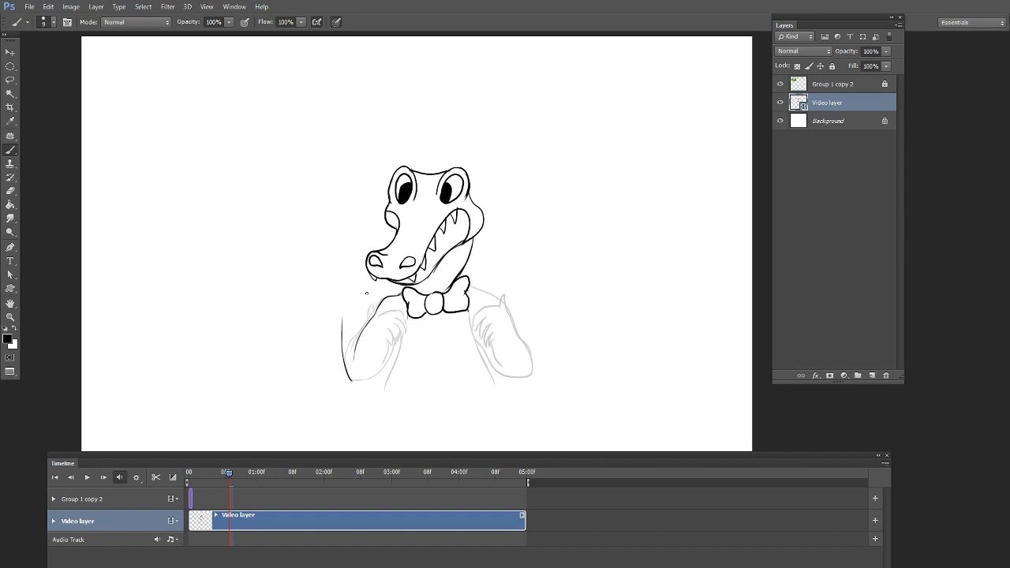
pyautogui.click(11, 190)
pyautogui.moveTo(361, 309)
pyautogui.mouseDown()
pyautogui.moveTo(372, 364)
pyautogui.moveTo(365, 327)
pyautogui.mouseUp()
pyautogui.click(10, 150)
pyautogui.moveTo(351, 380)
pyautogui.mouseDown()
pyautogui.moveTo(361, 384)
pyautogui.moveTo(403, 335)
pyautogui.mouseUp()
pyautogui.moveTo(362, 302)
pyautogui.mouseDown()
pyautogui.moveTo(322, 280)
pyautogui.moveTo(342, 275)
pyautogui.moveTo(342, 339)
pyautogui.moveTo(368, 336)
pyautogui.mouseUp()
# - Compare the tenth frame with the preceding frames and clean up the elbow, hand and finger lines of the arm below the snout
pyautogui.press('Left')
pyautogui.press('Left')
pyautogui.press('Left')
pyautogui.press('Right')
pyautogui.press('Right')
pyautogui.press('Right')
pyautogui.press('e')
pyautogui.press('b')
pyautogui.moveTo(347, 371)
pyautogui.mouseDown()
pyautogui.moveTo(352, 328)
pyautogui.moveTo(388, 313)
pyautogui.moveTo(377, 370)
pyautogui.mouseUp()
pyautogui.press('e')
pyautogui.moveTo(371, 320); pyautogui.dragTo(379, 309)
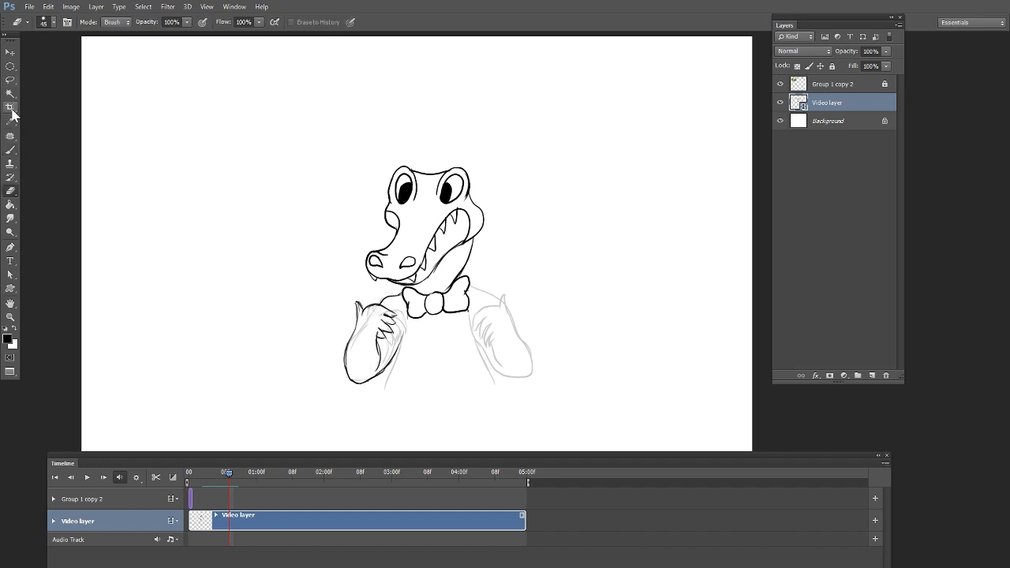
# - Draw the opposite arm with its thumb raised and the torso sides on the tenth frame
pyautogui.press('b')
pyautogui.moveTo(506, 307)
pyautogui.mouseDown()
pyautogui.moveTo(481, 313)
pyautogui.moveTo(498, 335)
pyautogui.moveTo(517, 297)
pyautogui.moveTo(541, 362)
pyautogui.mouseUp()
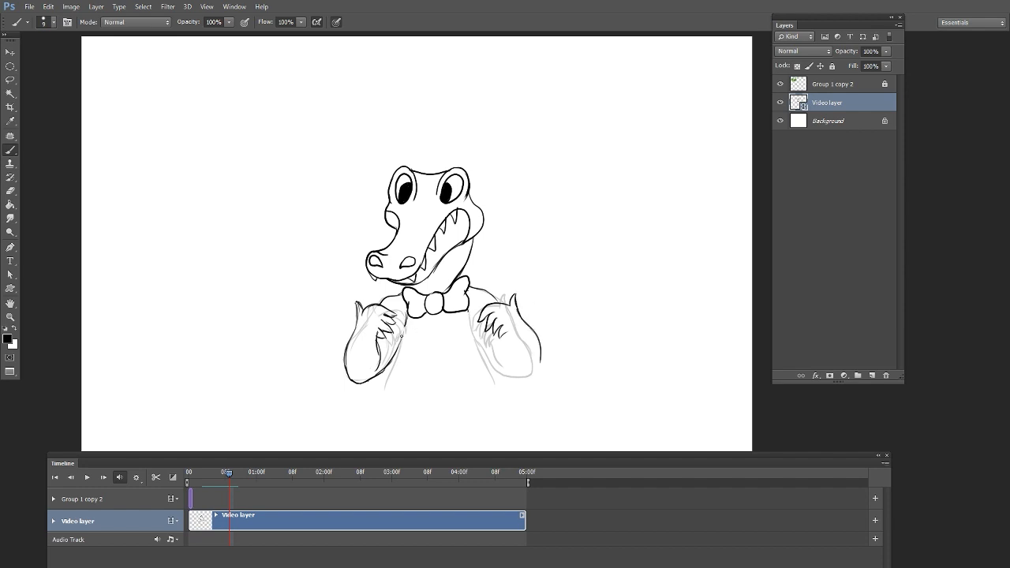
pyautogui.moveTo(405, 327); pyautogui.dragTo(393, 376)
pyautogui.moveTo(469, 310)
pyautogui.mouseDown()
pyautogui.moveTo(494, 382)
pyautogui.moveTo(527, 377)
pyautogui.moveTo(511, 371)
pyautogui.mouseUp()
pyautogui.moveTo(506, 324); pyautogui.dragTo(506, 357)
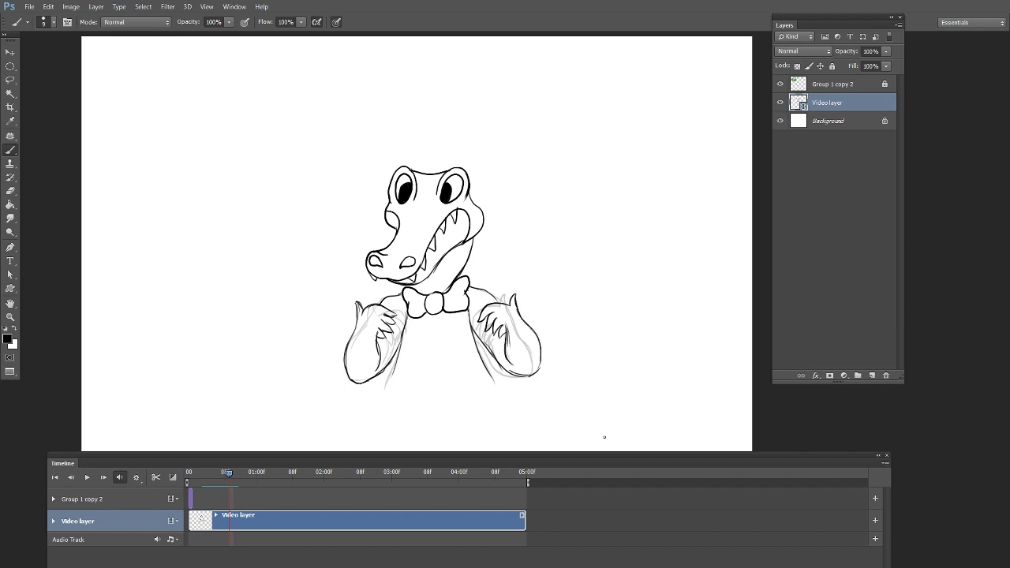
# - On the eleventh frame, draw the arm below the snout with the thumb swung outward and the fingers opening toward the chest
pyautogui.press('Right')
pyautogui.moveTo(386, 308)
pyautogui.mouseDown()
pyautogui.moveTo(342, 316)
pyautogui.moveTo(379, 311)
pyautogui.moveTo(360, 304)
pyautogui.moveTo(375, 303)
pyautogui.mouseUp()
pyautogui.click(11, 192)
pyautogui.click(11, 150)
pyautogui.moveTo(371, 308)
pyautogui.mouseDown()
pyautogui.moveTo(389, 315)
pyautogui.moveTo(376, 325)
pyautogui.mouseUp()
pyautogui.moveTo(344, 316)
pyautogui.mouseDown()
pyautogui.moveTo(353, 380)
pyautogui.moveTo(378, 375)
pyautogui.moveTo(406, 323)
pyautogui.mouseUp()
pyautogui.moveTo(383, 326); pyautogui.dragTo(372, 370)
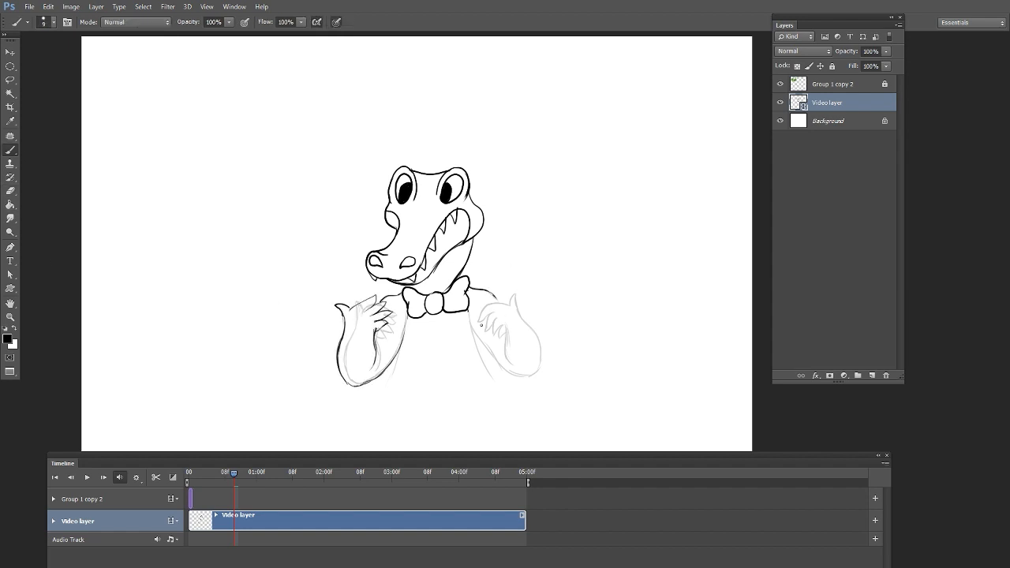
# - Draw the torso sides and the opposite arm with its thumb swung outward on the eleventh frame
pyautogui.moveTo(469, 312); pyautogui.dragTo(489, 375)
pyautogui.moveTo(406, 319); pyautogui.dragTo(387, 382)
pyautogui.moveTo(472, 330)
pyautogui.mouseDown()
pyautogui.moveTo(512, 376)
pyautogui.moveTo(539, 366)
pyautogui.moveTo(515, 297)
pyautogui.moveTo(539, 330)
pyautogui.moveTo(537, 371)
pyautogui.mouseUp()
pyautogui.hotkey('ctrl', 'z')
pyautogui.moveTo(526, 292); pyautogui.dragTo(491, 315)
pyautogui.moveTo(501, 307)
pyautogui.mouseDown()
pyautogui.moveTo(496, 325)
pyautogui.moveTo(507, 329)
pyautogui.mouseUp()
pyautogui.moveTo(507, 333)
pyautogui.mouseDown()
pyautogui.moveTo(512, 325)
pyautogui.moveTo(513, 363)
pyautogui.mouseUp()
# - Paste the head onto the twelfth frame, merge it into the video layer and draw the arm below the snout opened outward
pyautogui.press('Right')
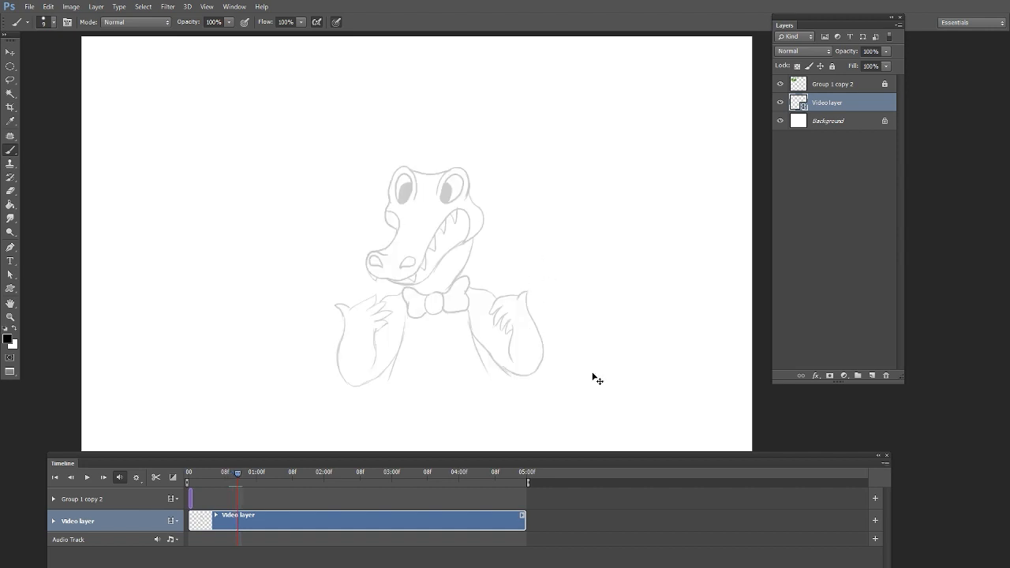
pyautogui.hotkey('ctrl', 'v')
pyautogui.hotkey('ctrl', 'e')
pyautogui.moveTo(351, 384)
pyautogui.mouseDown()
pyautogui.moveTo(311, 320)
pyautogui.moveTo(365, 302)
pyautogui.moveTo(373, 316)
pyautogui.moveTo(357, 329)
pyautogui.moveTo(366, 364)
pyautogui.mouseUp()
pyautogui.moveTo(349, 384)
pyautogui.mouseDown()
pyautogui.moveTo(401, 352)
pyautogui.moveTo(385, 297)
pyautogui.mouseUp()
# - Draw the opposite arm with its fingers opened on the twelfth frame and add the copied head to the thirteenth frame
pyautogui.moveTo(500, 300); pyautogui.dragTo(510, 318)
pyautogui.moveTo(469, 315)
pyautogui.mouseDown()
pyautogui.moveTo(486, 344)
pyautogui.moveTo(540, 364)
pyautogui.moveTo(554, 300)
pyautogui.moveTo(531, 375)
pyautogui.mouseUp()
pyautogui.hotkey('ctrl', 'z')
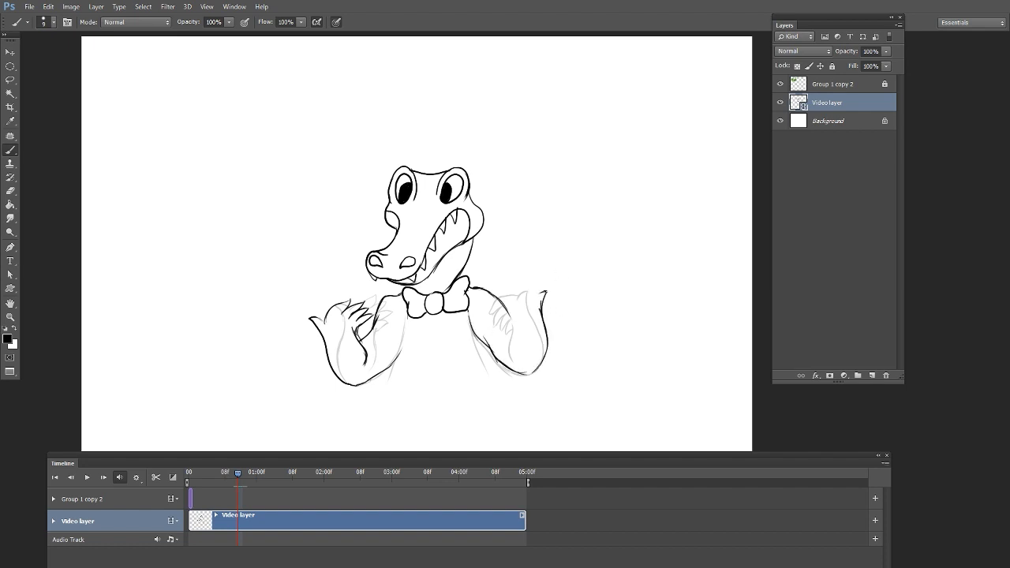
pyautogui.moveTo(526, 292); pyautogui.dragTo(508, 299)
pyautogui.hotkey('ctrl', 'z')
pyautogui.moveTo(537, 297)
pyautogui.mouseDown()
pyautogui.moveTo(541, 305)
pyautogui.moveTo(510, 286)
pyautogui.mouseUp()
pyautogui.moveTo(510, 286)
pyautogui.mouseDown()
pyautogui.moveTo(525, 297)
pyautogui.moveTo(502, 292)
pyautogui.mouseUp()
pyautogui.moveTo(516, 308)
pyautogui.mouseDown()
pyautogui.moveTo(499, 303)
pyautogui.moveTo(513, 365)
pyautogui.mouseUp()
pyautogui.press('Right')
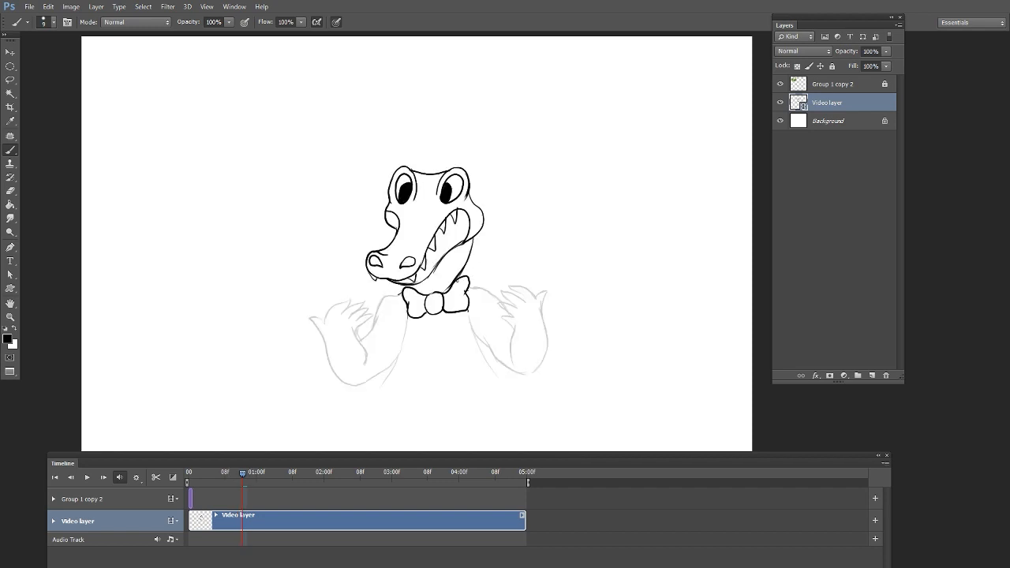
# - Return to the sixth frame and replace both shoulder lines beside the bow tie with higher curves
pyautogui.moveTo(242, 473); pyautogui.dragTo(192, 474)
pyautogui.press('Right')
pyautogui.press('Right')
pyautogui.press('Right')
pyautogui.press('Right')
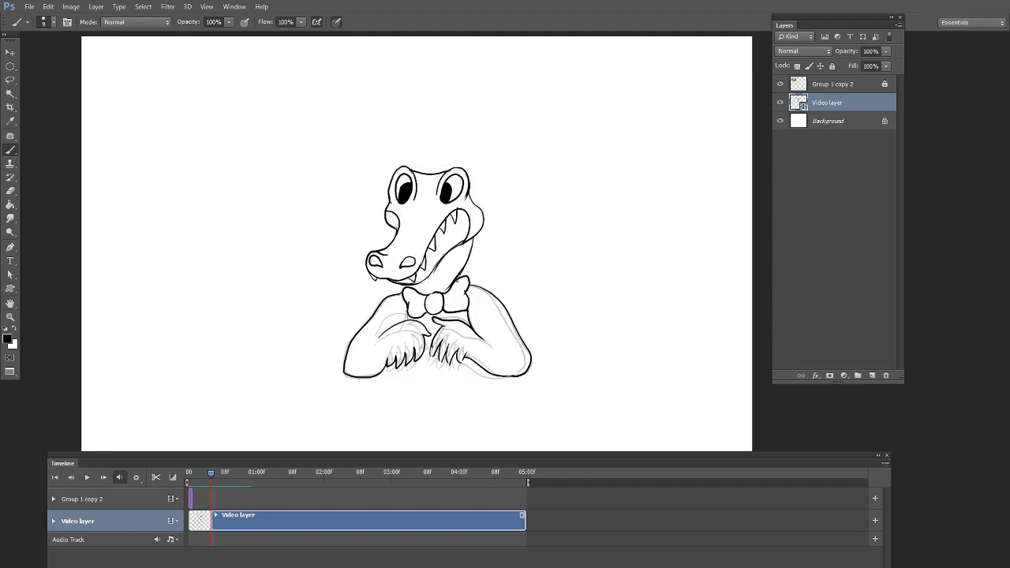
pyautogui.click(10, 191)
pyautogui.moveTo(401, 296); pyautogui.dragTo(387, 299)
pyautogui.click(11, 150)
pyautogui.click(10, 191)
pyautogui.moveTo(472, 285); pyautogui.dragTo(491, 292)
pyautogui.click(11, 150)
# - Go back to the fifth frame and set the onion skin to show 0 frames after the current one
pyautogui.press('Right')
pyautogui.press('Left')
pyautogui.press('Left')
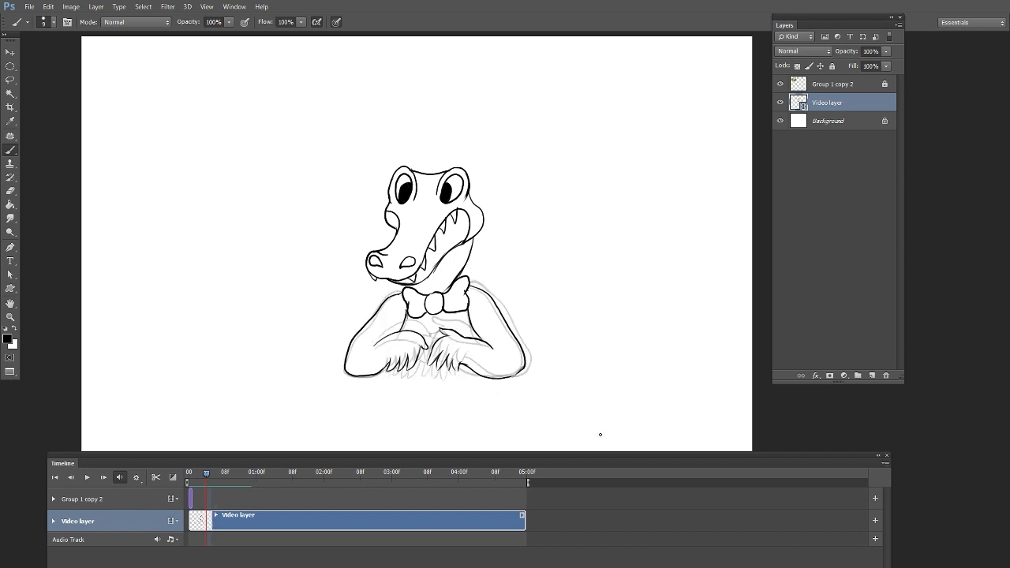
pyautogui.click(886, 464)
pyautogui.click(909, 363)
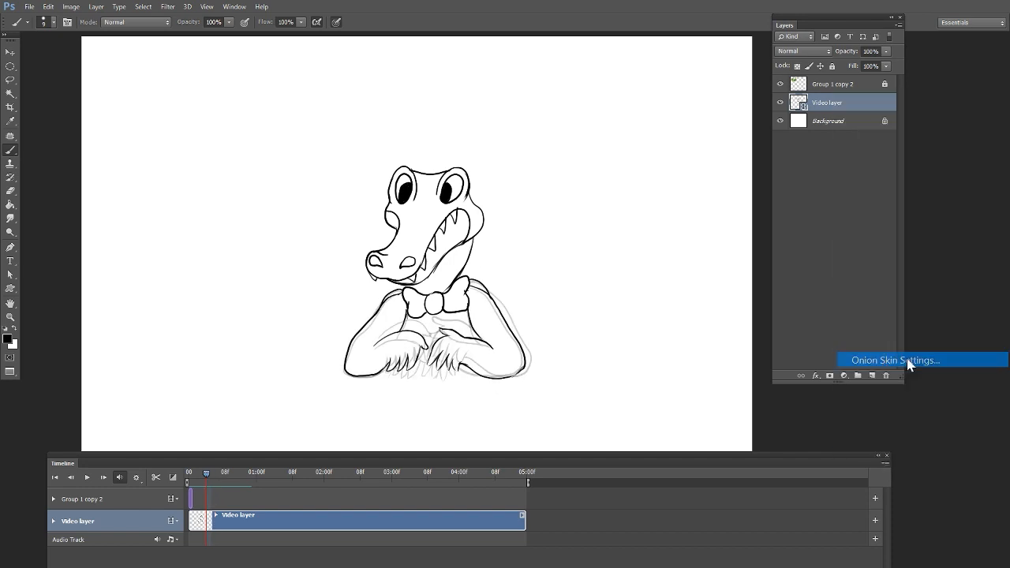
pyautogui.moveTo(612, 194); pyautogui.dragTo(597, 195)
pyautogui.write('0')
pyautogui.press('Return')
# - Erase the old shoulder line on the fifth frame and replace the shoulder lines on the seventh frame with higher curves
pyautogui.click(10, 191)
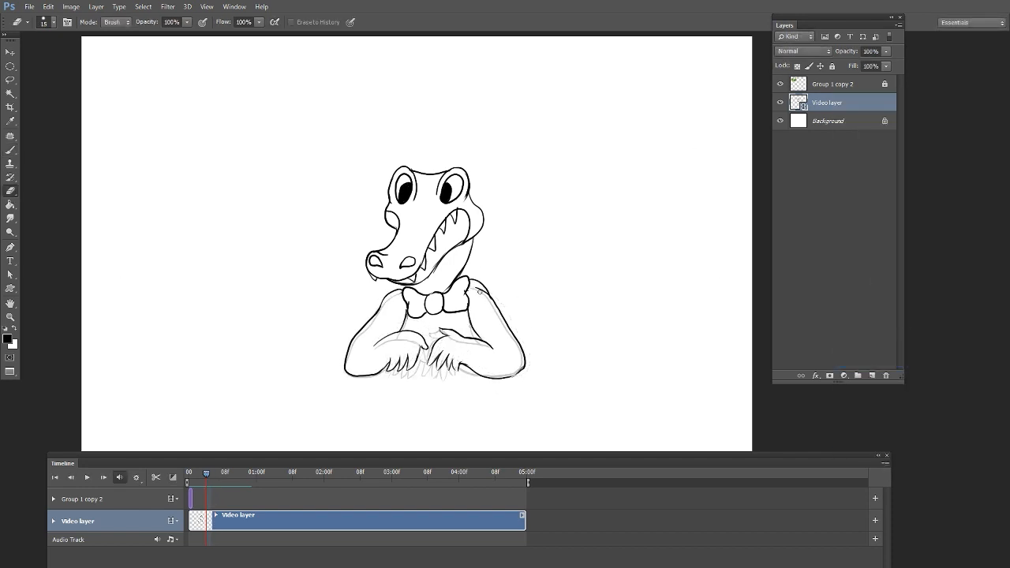
pyautogui.moveTo(480, 292); pyautogui.dragTo(487, 293)
pyautogui.press('Left')
pyautogui.press('Left')
pyautogui.press('Left')
pyautogui.press('Left')
pyautogui.press('Right')
pyautogui.press('Right')
pyautogui.press('Right')
pyautogui.press('Right')
pyautogui.press('Right')
pyautogui.press('Right')
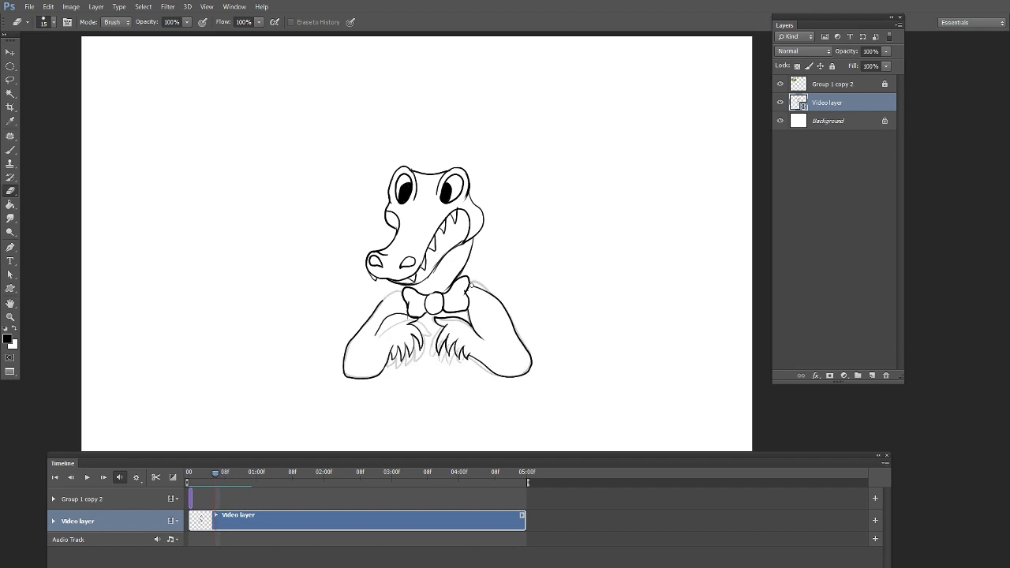
pyautogui.press('b')
# - Replace the shoulder lines on the eighth and ninth frames with higher, rounder curves
pyautogui.press('Right')
pyautogui.press('e')
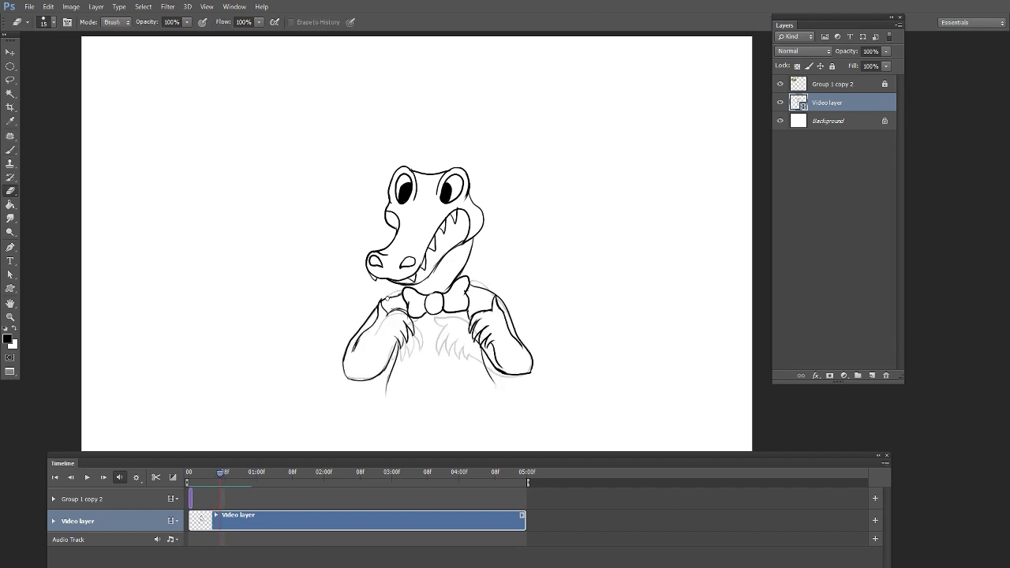
pyautogui.press('b')
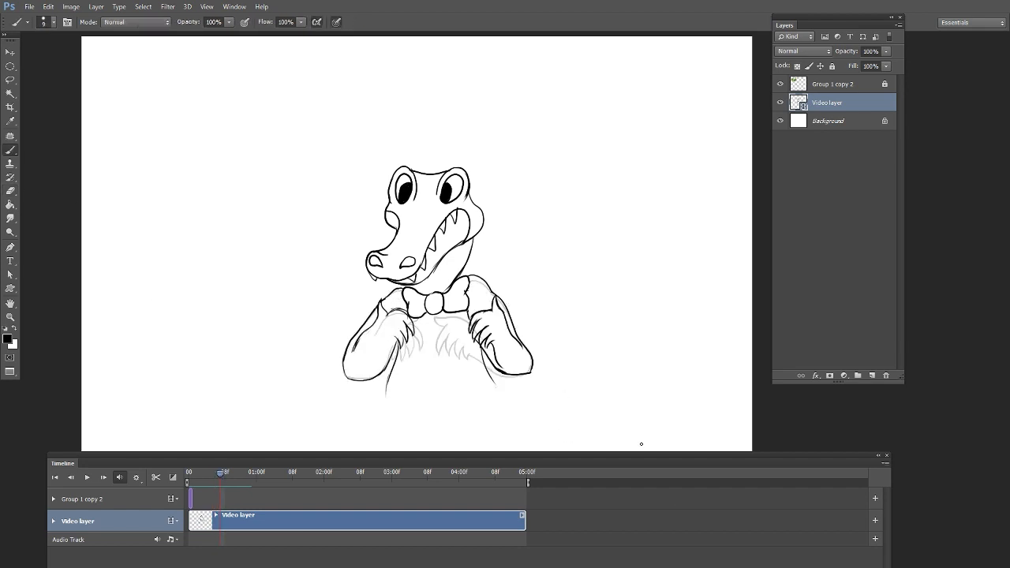
pyautogui.press('Right')
pyautogui.press('e')
pyautogui.press('b')
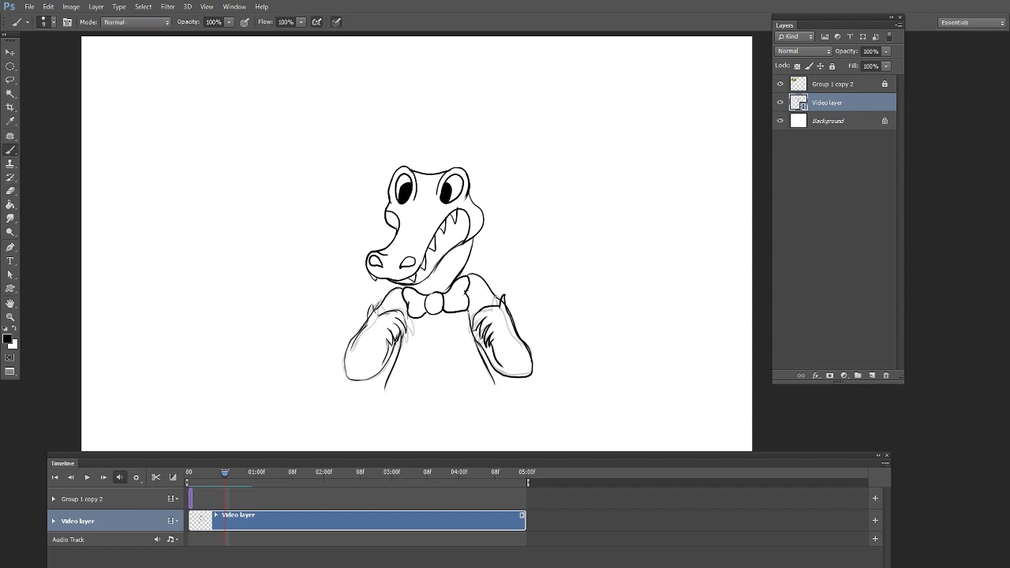
# - Erase the shoulder lines on the tenth and eleventh frames and redraw them raised beside the bow tie
pyautogui.press('Right')
pyautogui.press('e')
pyautogui.press('b')
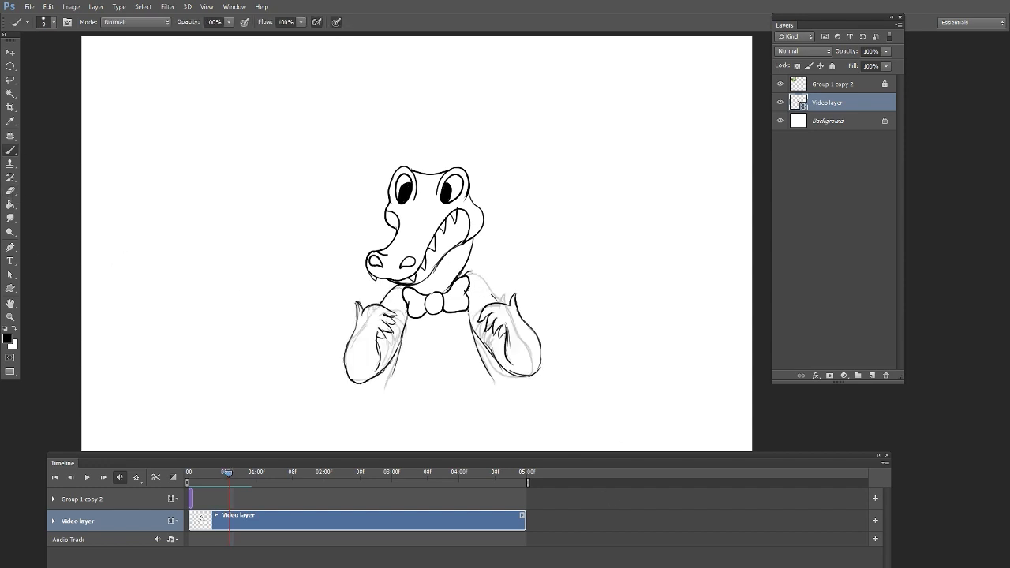
pyautogui.press('Right')
pyautogui.press('e')
pyautogui.press('b')
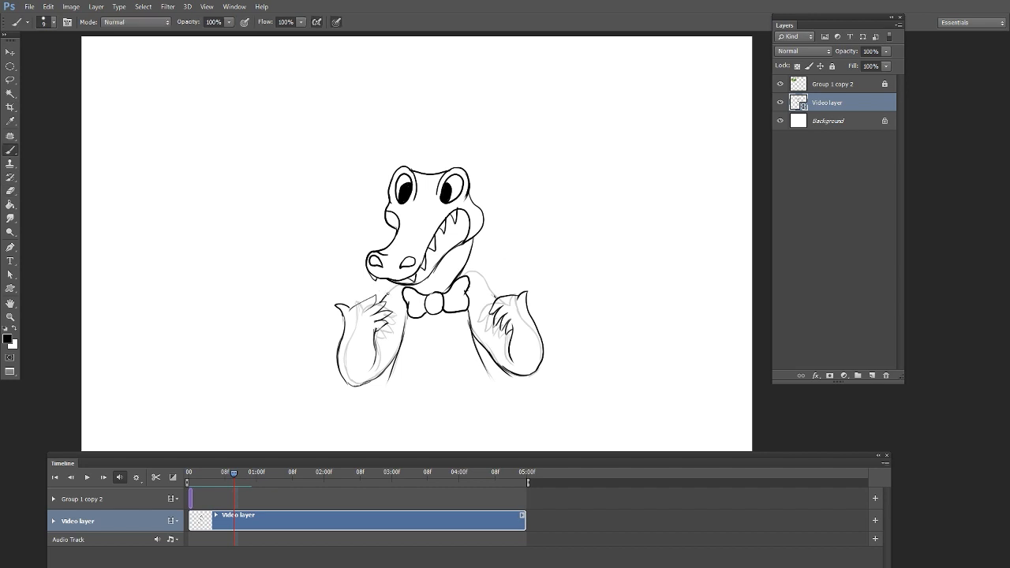
# - On the thirteenth frame, draw the arm below the snout with its hand spread upward, plus the torso side beneath it
pyautogui.press('Right')
pyautogui.press('Right')
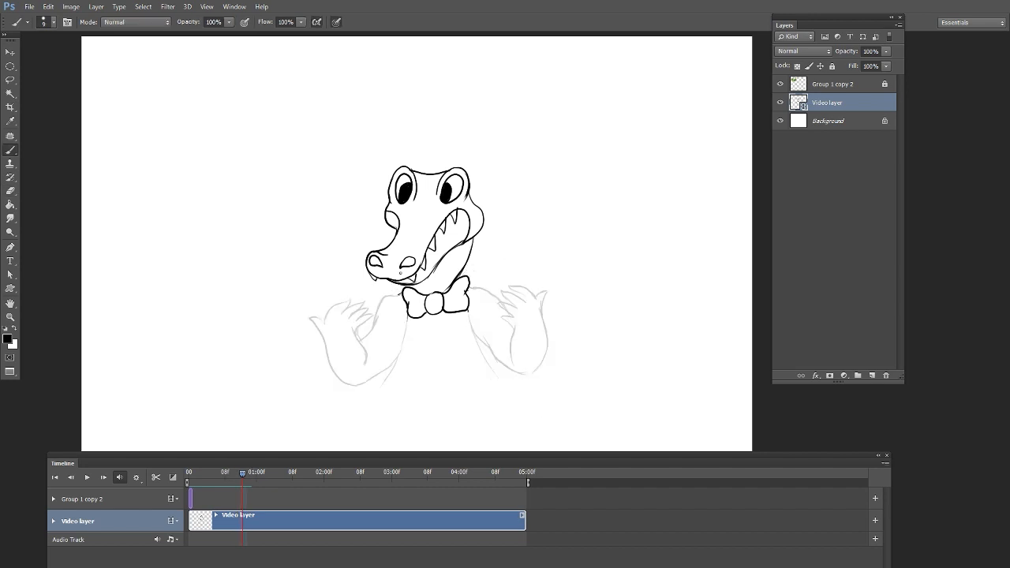
pyautogui.moveTo(385, 297)
pyautogui.mouseDown()
pyautogui.moveTo(357, 386)
pyautogui.moveTo(403, 341)
pyautogui.moveTo(357, 363)
pyautogui.mouseUp()
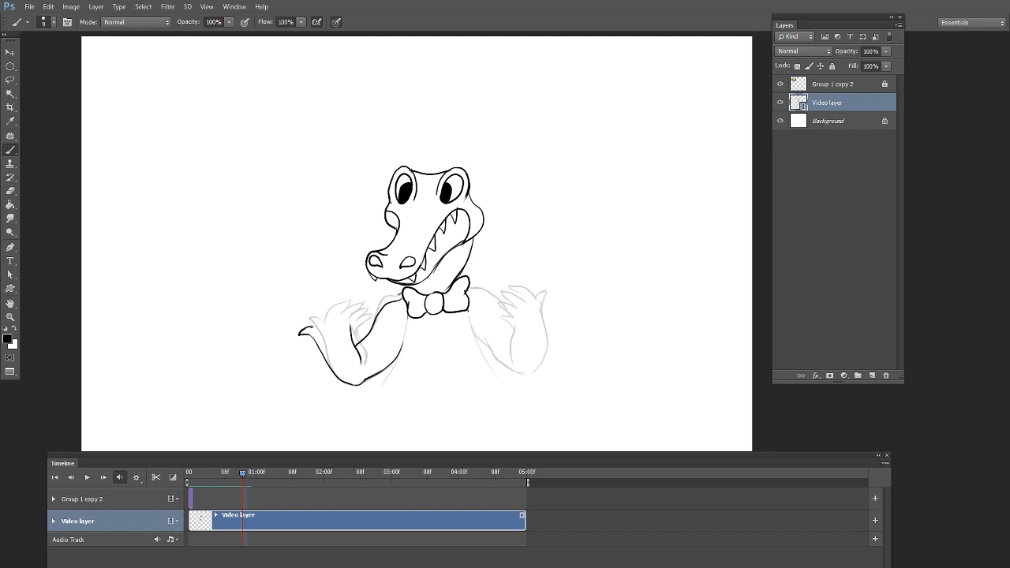
pyautogui.moveTo(316, 306)
pyautogui.mouseDown()
pyautogui.moveTo(347, 326)
pyautogui.moveTo(361, 364)
pyautogui.mouseUp()
pyautogui.press('e')
pyautogui.press('b')
pyautogui.moveTo(349, 330); pyautogui.dragTo(359, 364)
pyautogui.moveTo(407, 316); pyautogui.dragTo(385, 387)
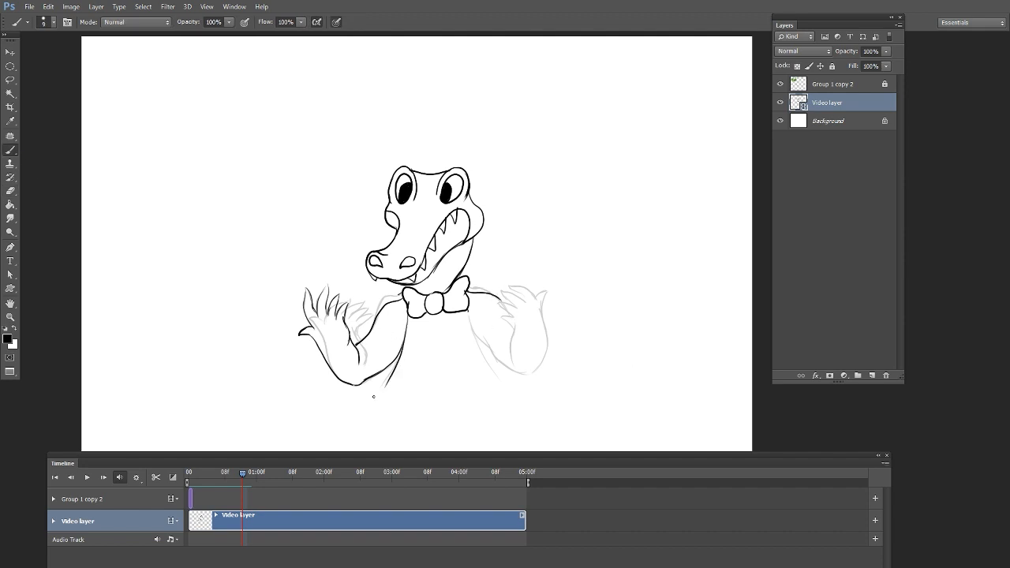
# - Draw the other torso side and the opposite arm with its hand spread upward on the thirteenth frame
pyautogui.moveTo(471, 311); pyautogui.dragTo(501, 385)
pyautogui.moveTo(474, 334); pyautogui.dragTo(530, 376)
pyautogui.moveTo(499, 296); pyautogui.dragTo(534, 373)
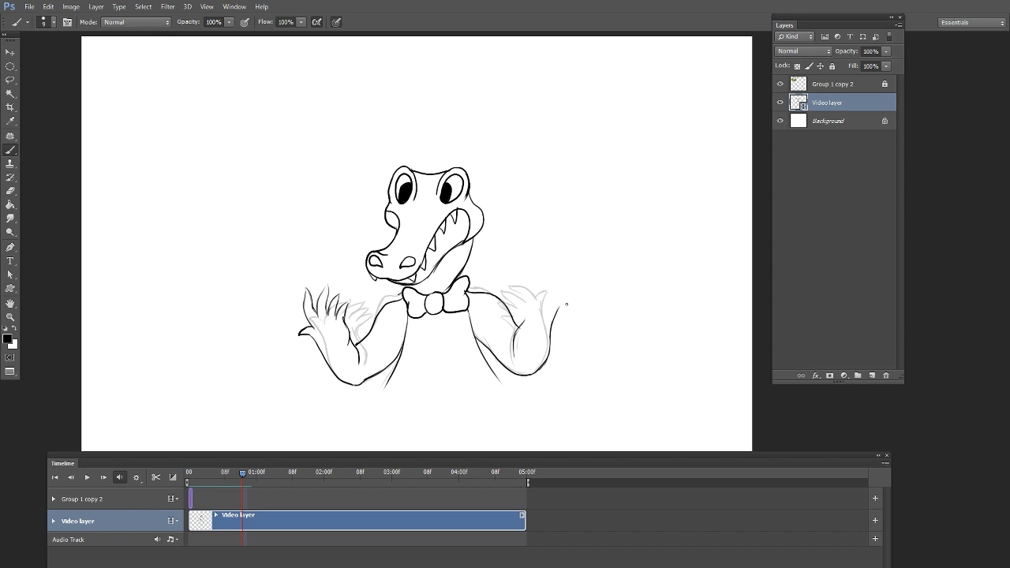
pyautogui.moveTo(557, 299); pyautogui.dragTo(519, 325)
pyautogui.press('e')
# - On the fourteenth frame, draw the arm below the snout with its hand spread further outward, just outside the onion-skinned pose
pyautogui.press('Right')
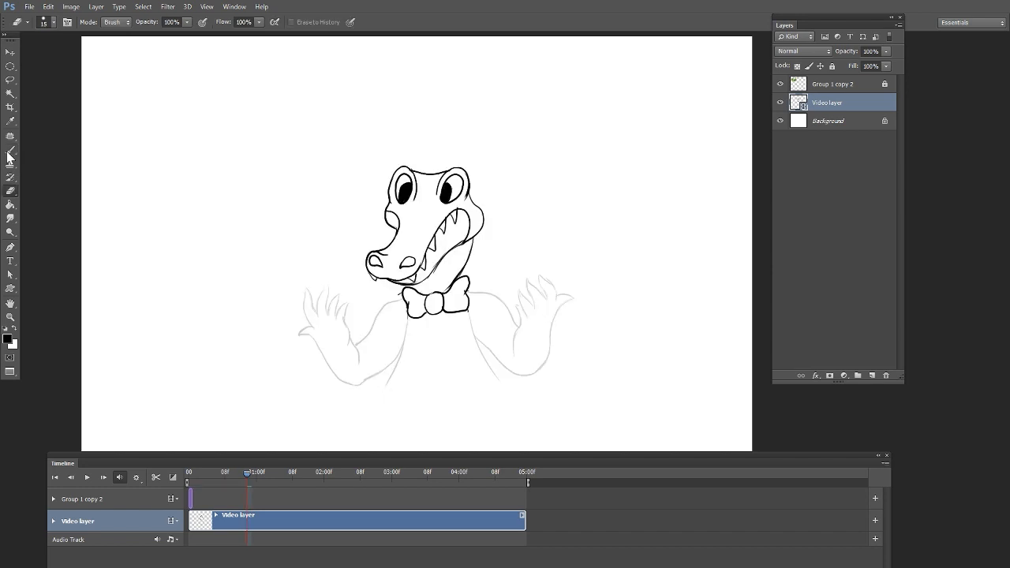
pyautogui.click(10, 150)
pyautogui.moveTo(404, 302)
pyautogui.mouseDown()
pyautogui.moveTo(352, 354)
pyautogui.moveTo(347, 388)
pyautogui.moveTo(401, 355)
pyautogui.mouseUp()
pyautogui.moveTo(314, 349); pyautogui.dragTo(292, 343)
pyautogui.moveTo(293, 342)
pyautogui.mouseDown()
pyautogui.moveTo(305, 331)
pyautogui.moveTo(289, 304)
pyautogui.moveTo(307, 322)
pyautogui.mouseUp()
pyautogui.hotkey('ctrl', 'z')
pyautogui.hotkey('ctrl', 'z')
pyautogui.moveTo(306, 320)
pyautogui.mouseDown()
pyautogui.moveTo(310, 290)
pyautogui.moveTo(318, 316)
pyautogui.mouseUp()
pyautogui.moveTo(317, 314); pyautogui.dragTo(325, 293)
pyautogui.moveTo(325, 293); pyautogui.dragTo(326, 316)
pyautogui.moveTo(327, 313); pyautogui.dragTo(336, 294)
# - Draw both torso sides and the opposite arm with its hand spread outward on the fourteenth frame
pyautogui.moveTo(471, 291); pyautogui.dragTo(514, 326)
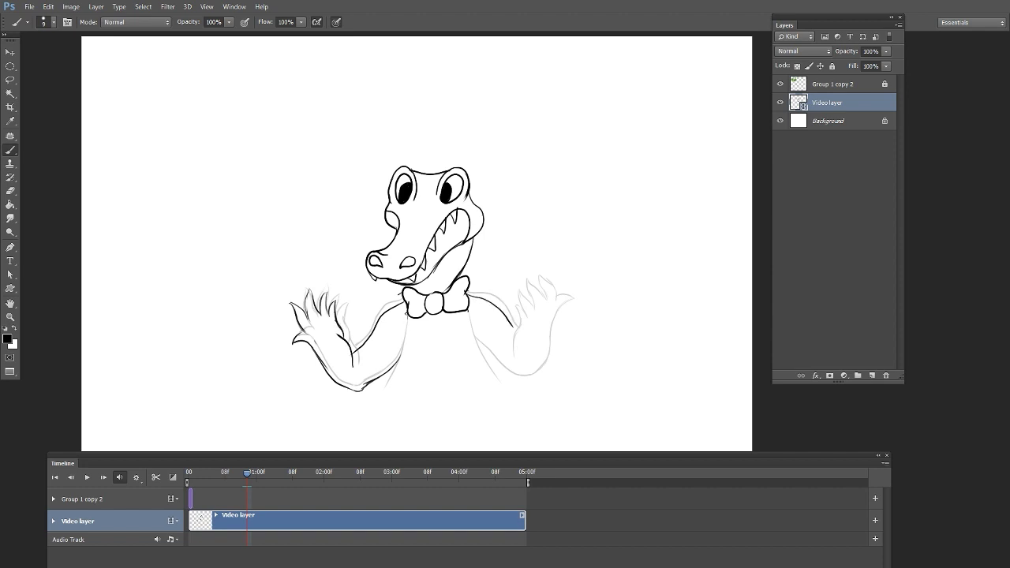
pyautogui.moveTo(407, 313); pyautogui.dragTo(386, 388)
pyautogui.moveTo(470, 309); pyautogui.dragTo(502, 383)
pyautogui.moveTo(482, 345); pyautogui.dragTo(531, 379)
pyautogui.moveTo(530, 379)
pyautogui.mouseDown()
pyautogui.moveTo(552, 357)
pyautogui.moveTo(549, 326)
pyautogui.mouseUp()
pyautogui.moveTo(514, 359); pyautogui.dragTo(529, 314)
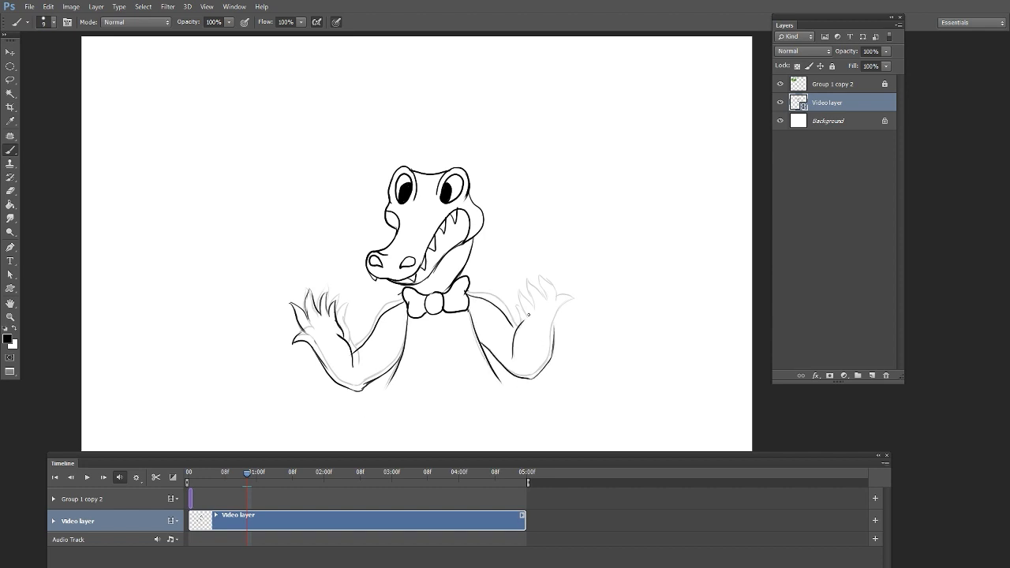
pyautogui.moveTo(553, 354)
pyautogui.mouseDown()
pyautogui.moveTo(578, 300)
pyautogui.moveTo(551, 297)
pyautogui.mouseUp()
pyautogui.moveTo(551, 302); pyautogui.dragTo(561, 279)
pyautogui.hotkey('ctrl', 'alt', 'z')
pyautogui.hotkey('ctrl', 'alt', 'z')
pyautogui.moveTo(563, 278)
pyautogui.mouseDown()
pyautogui.moveTo(555, 307)
pyautogui.moveTo(586, 302)
pyautogui.moveTo(575, 278)
pyautogui.mouseUp()
pyautogui.press('e')
pyautogui.press('b')
pyautogui.moveTo(576, 280); pyautogui.dragTo(566, 311)
pyautogui.moveTo(565, 313); pyautogui.dragTo(577, 314)
# - Step back and forth through the frames from the start to check the arm-unfolding motion
pyautogui.press('Left')
pyautogui.press('Left')
pyautogui.press('Left')
pyautogui.press('Left')
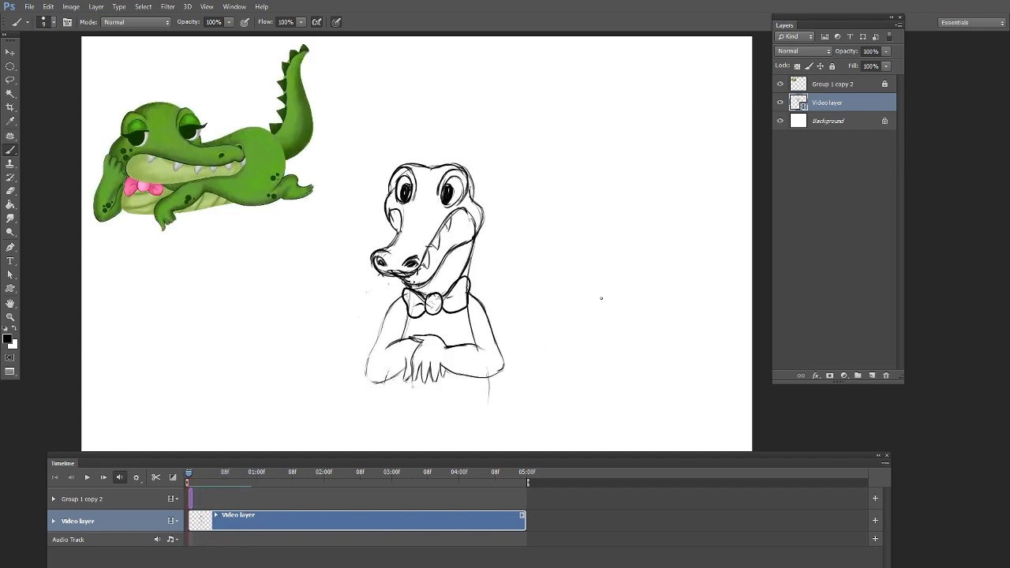
pyautogui.press('Right')
pyautogui.press('Right')
pyautogui.press('Right')
pyautogui.press('Right')
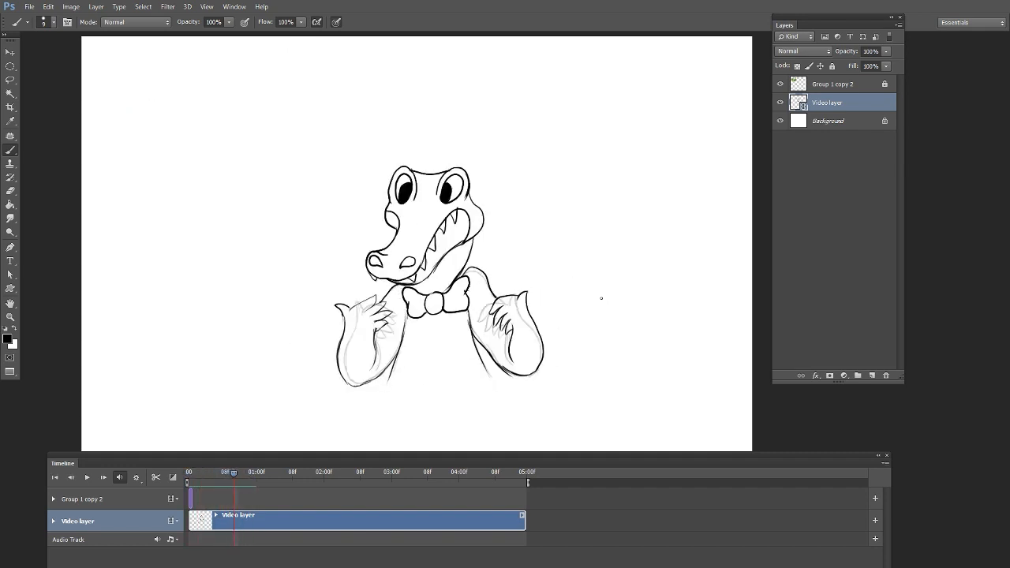
pyautogui.press('Home')
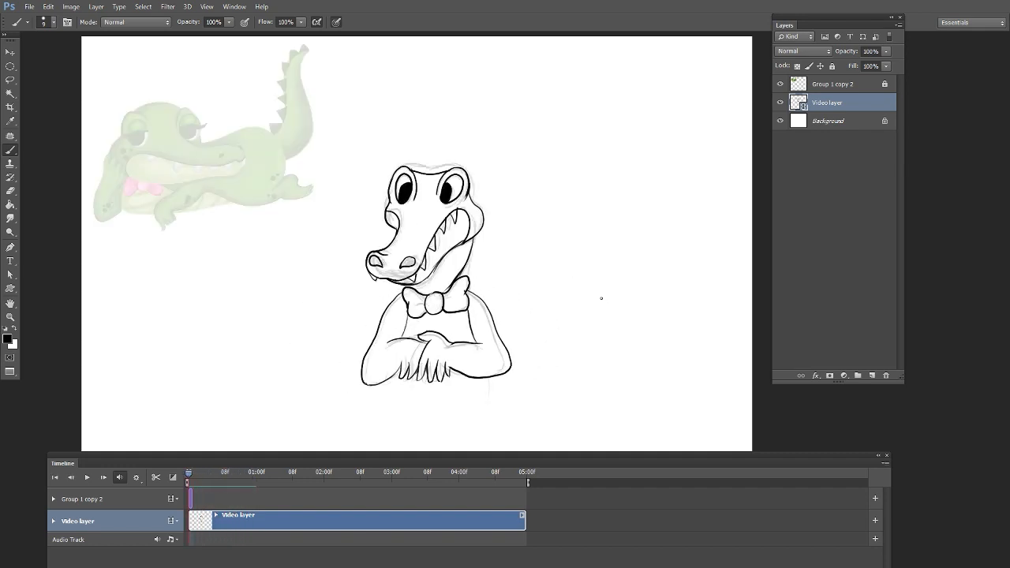
pyautogui.press('Right')
pyautogui.press('Right')
pyautogui.press('Left')
pyautogui.press('Left')
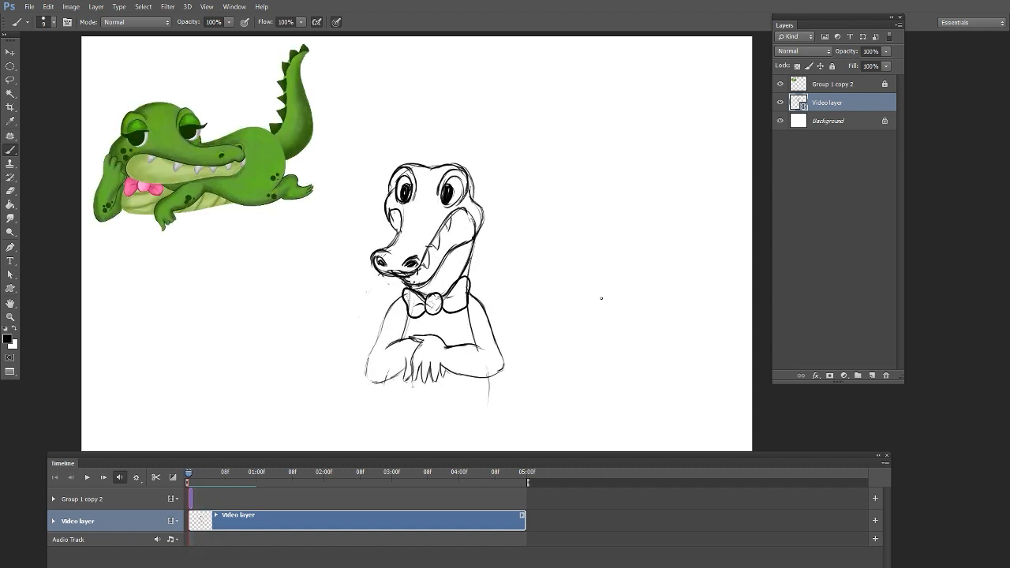
pyautogui.press('Right')
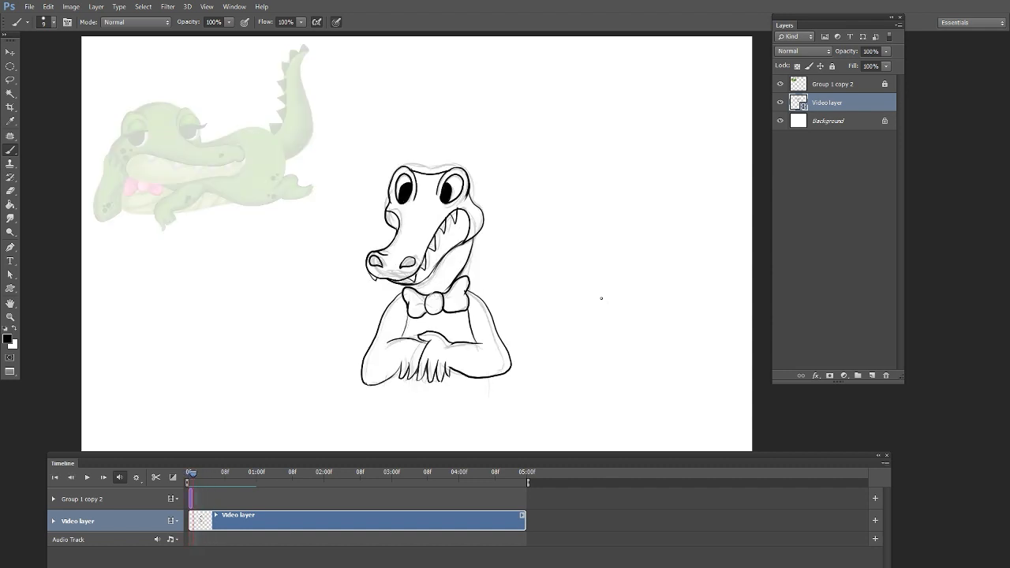
# - Lasso the crocodile's head on the third frame and move it down slightly
pyautogui.press('Right')
pyautogui.press('l')
pyautogui.moveTo(412, 291)
pyautogui.mouseDown()
pyautogui.moveTo(478, 237)
pyautogui.moveTo(434, 281)
pyautogui.moveTo(434, 299)
pyautogui.mouseUp()
pyautogui.press('End')
pyautogui.hotkey('ctrl', 'd')
pyautogui.click(246, 475)
pyautogui.press('Home')
pyautogui.press('Right')
pyautogui.press('Right')
pyautogui.press('v')
pyautogui.moveTo(446, 246); pyautogui.dragTo(445, 250)
pyautogui.hotkey('ctrl', 'd')
# - Check the onion skin settings and compare the head positions on the third and fourth frames
pyautogui.click(886, 465)
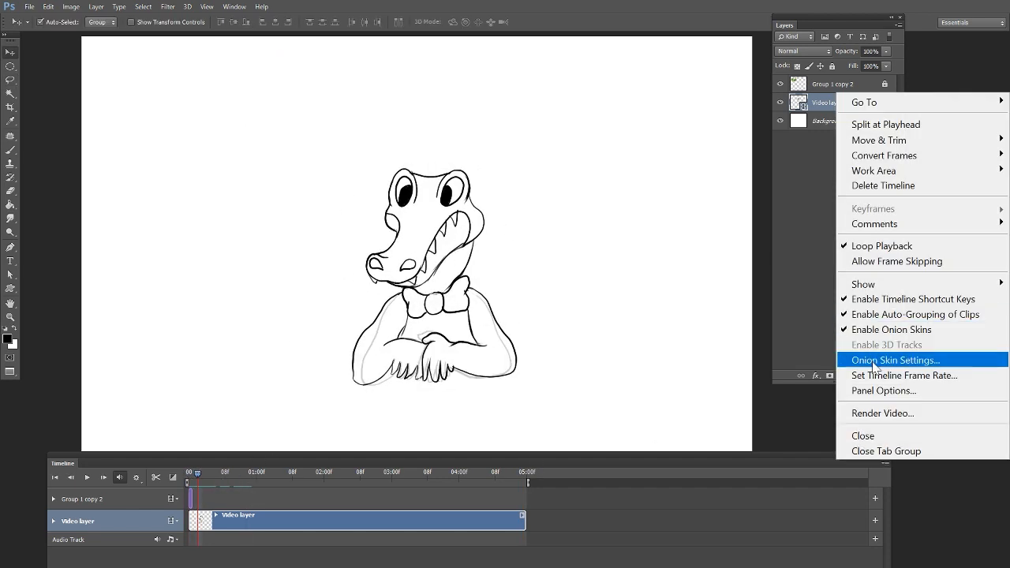
pyautogui.click(874, 363)
pyautogui.click(694, 158)
pyautogui.press('Right')
pyautogui.press('Left')
pyautogui.press('Right')
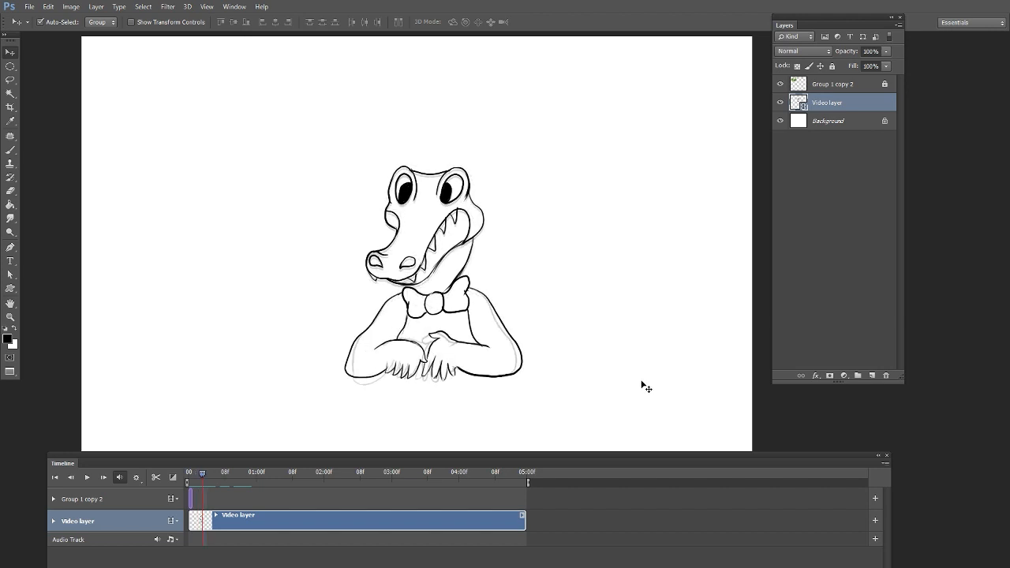
pyautogui.press('Left')
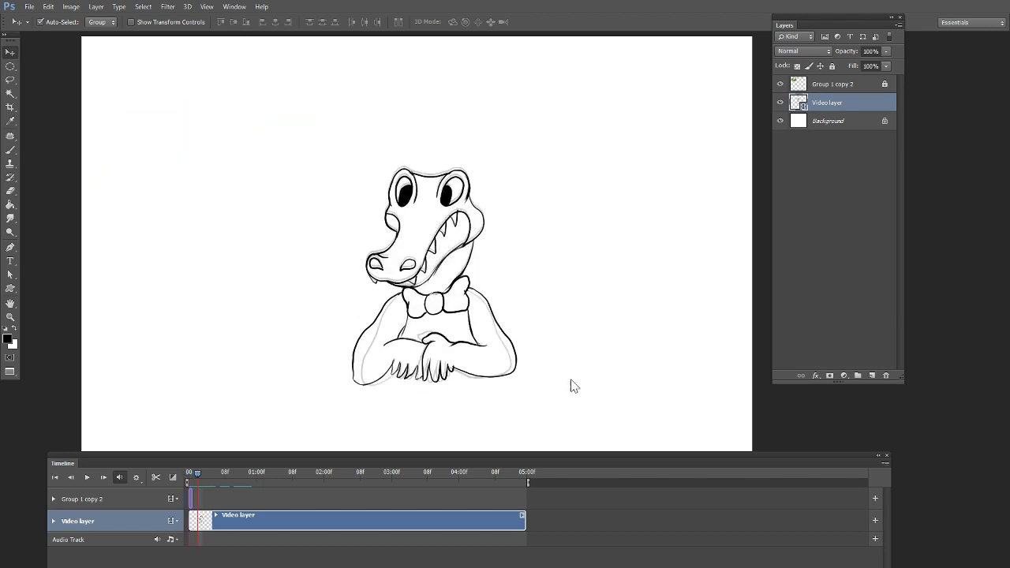
# - Lasso the head on the fourth frame, move it slightly down, and clean up its overlap with the bow tie
pyautogui.press('Right')
pyautogui.press('l')
pyautogui.moveTo(411, 290); pyautogui.dragTo(357, 277)
pyautogui.press('v')
pyautogui.moveTo(469, 243); pyautogui.dragTo(465, 247)
pyautogui.hotkey('ctrl', 'd')
pyautogui.click(10, 190)
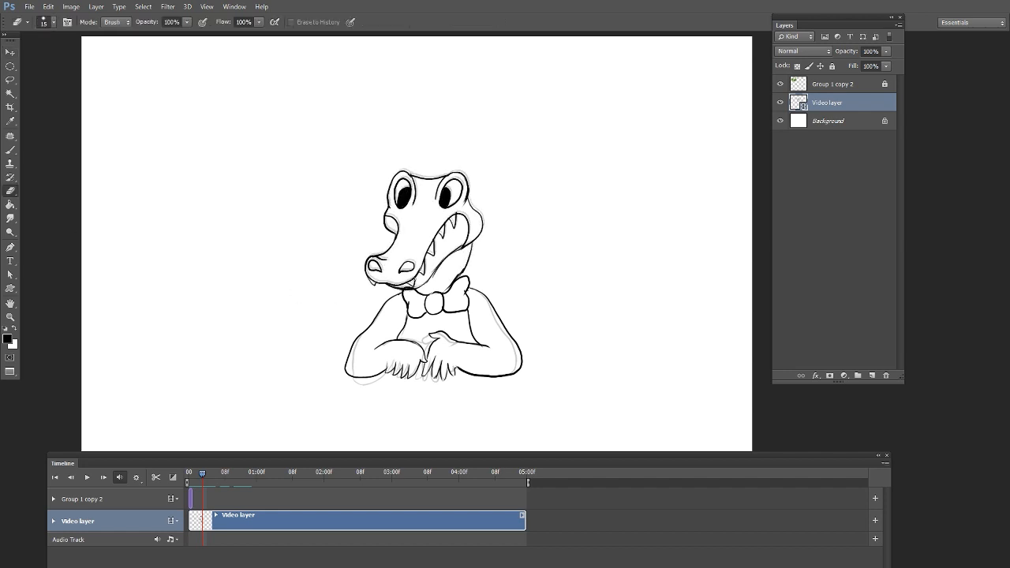
# - Move the head on the fifth frame a little lower than on the fourth and tidy its chin overlap
pyautogui.press('Right')
pyautogui.click(11, 80)
pyautogui.moveTo(359, 276)
pyautogui.mouseDown()
pyautogui.moveTo(497, 229)
pyautogui.moveTo(442, 281)
pyautogui.mouseUp()
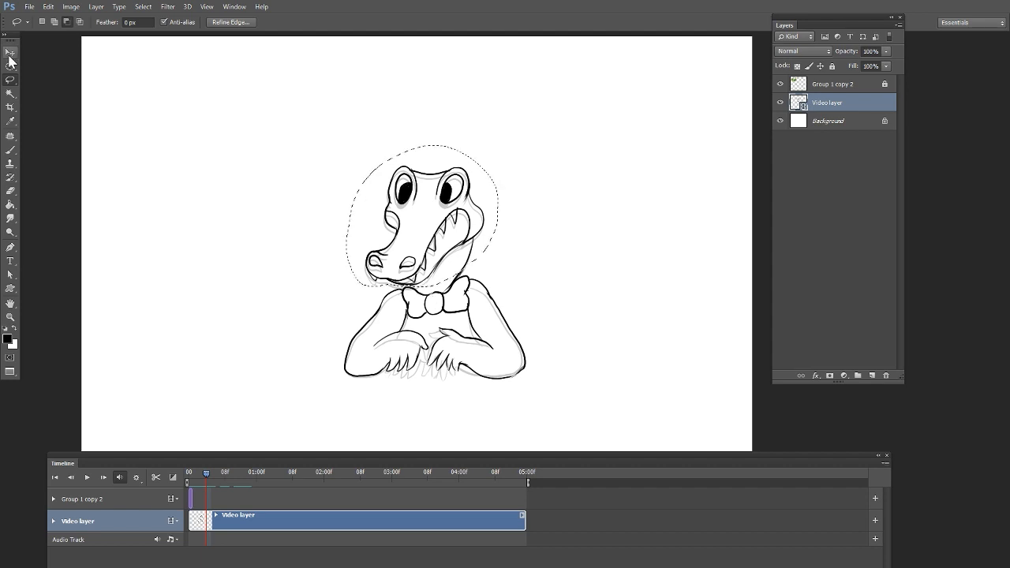
pyautogui.click(11, 53)
pyautogui.moveTo(462, 185); pyautogui.dragTo(463, 193)
pyautogui.hotkey('ctrl', 'd')
pyautogui.press('e')
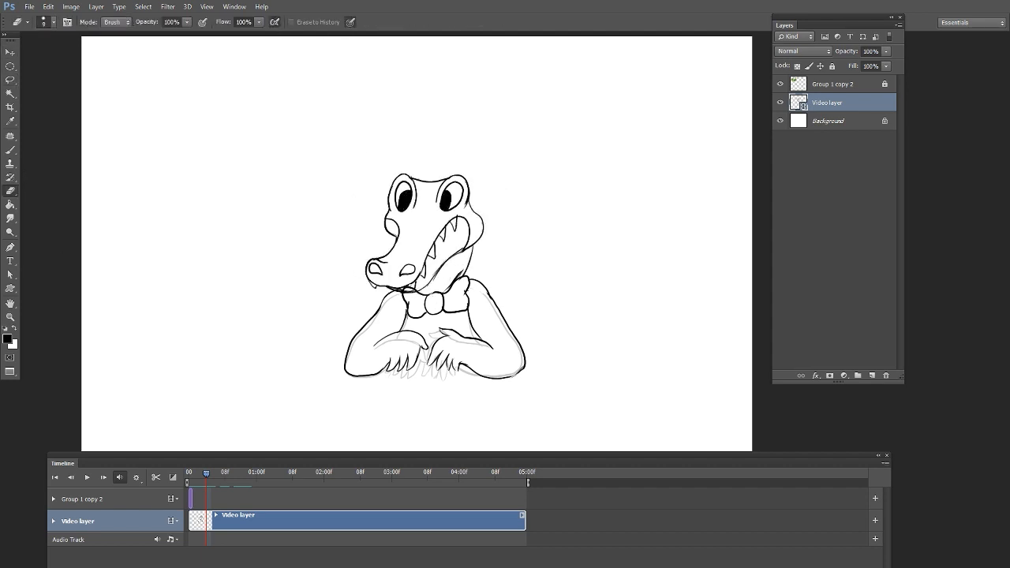
# - Lower the lassoed head on the sixth frame slightly below its fifth-frame position and clean up the overlap
pyautogui.press('Right')
pyautogui.press('Right')
pyautogui.press('Right')
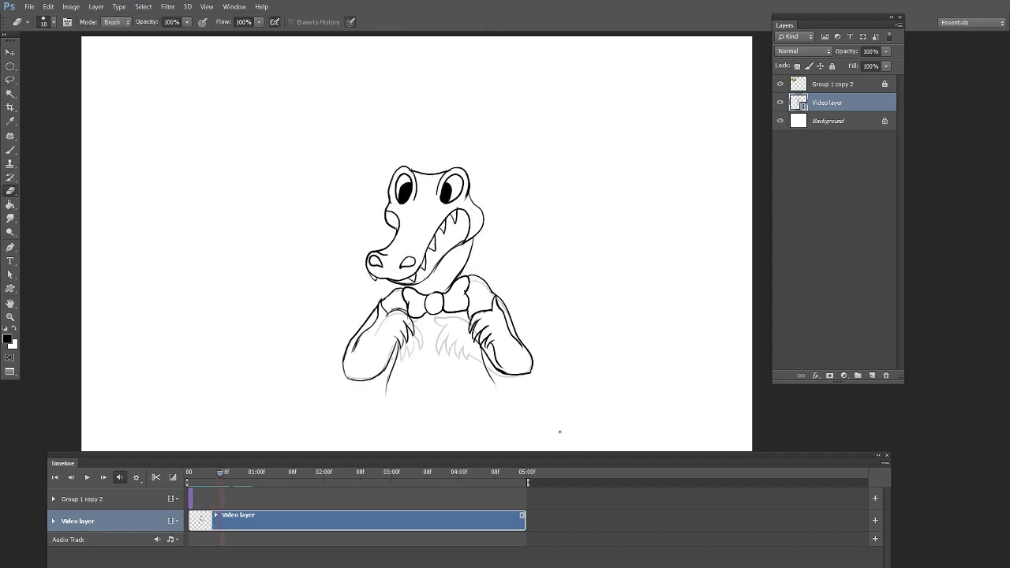
pyautogui.press('Left')
pyautogui.press('Left')
pyautogui.click(10, 79)
pyautogui.moveTo(422, 285)
pyautogui.mouseDown()
pyautogui.moveTo(497, 244)
pyautogui.moveTo(426, 286)
pyautogui.mouseUp()
pyautogui.click(10, 53)
pyautogui.moveTo(466, 240); pyautogui.dragTo(465, 251)
pyautogui.hotkey('ctrl', 'd')
pyautogui.press('e')
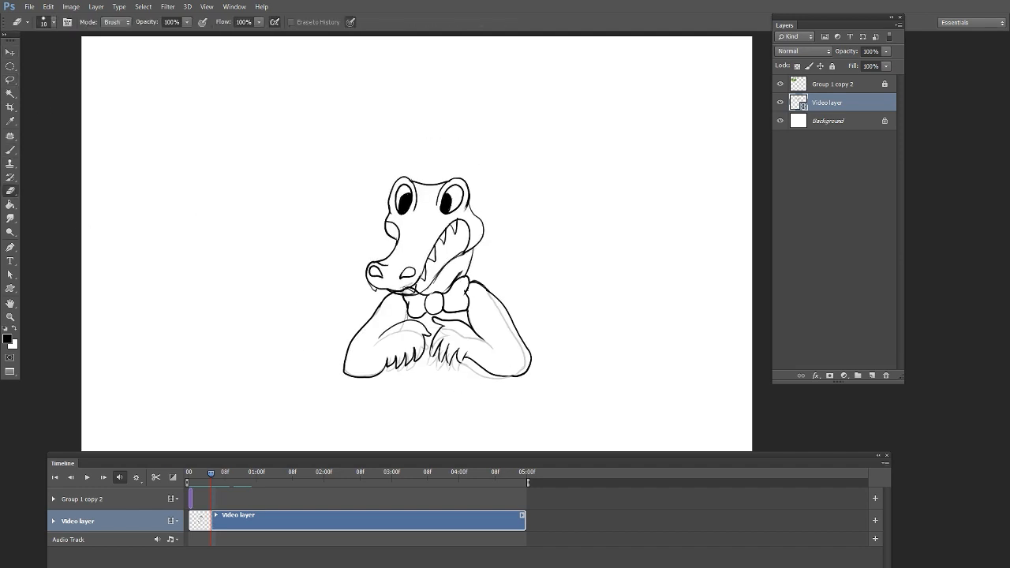
# - Step through the first eight frames to examine how the head dips between them
pyautogui.press('Right')
pyautogui.press('Right')
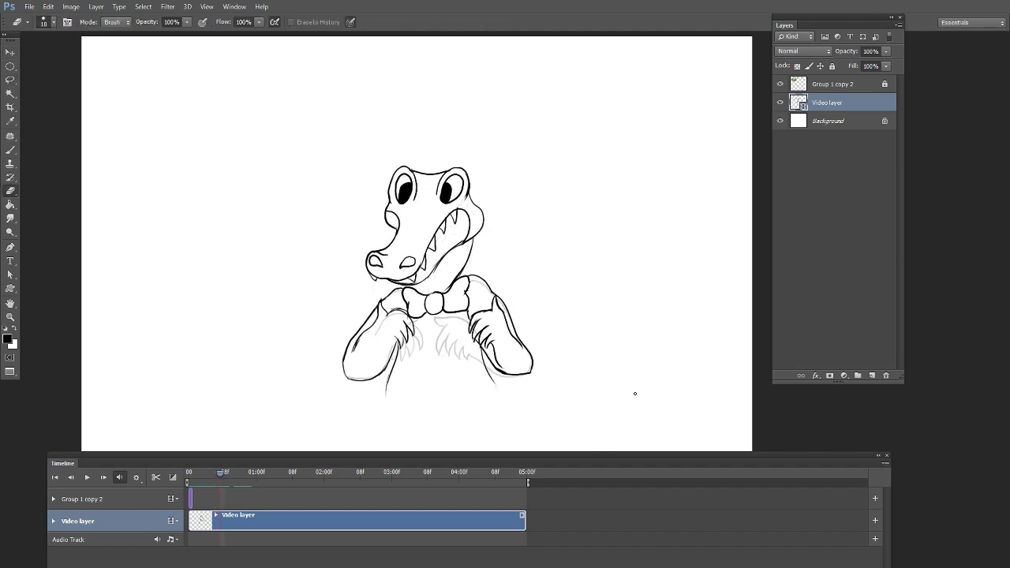
pyautogui.press('Left')
pyautogui.press('Left')
pyautogui.press('Left')
pyautogui.press('Left')
pyautogui.press('Left')
pyautogui.press('Left')
pyautogui.press('Left')
pyautogui.press('Right')
pyautogui.press('Right')
pyautogui.press('Right')
pyautogui.press('Right')
pyautogui.press('Right')
pyautogui.press('Right')
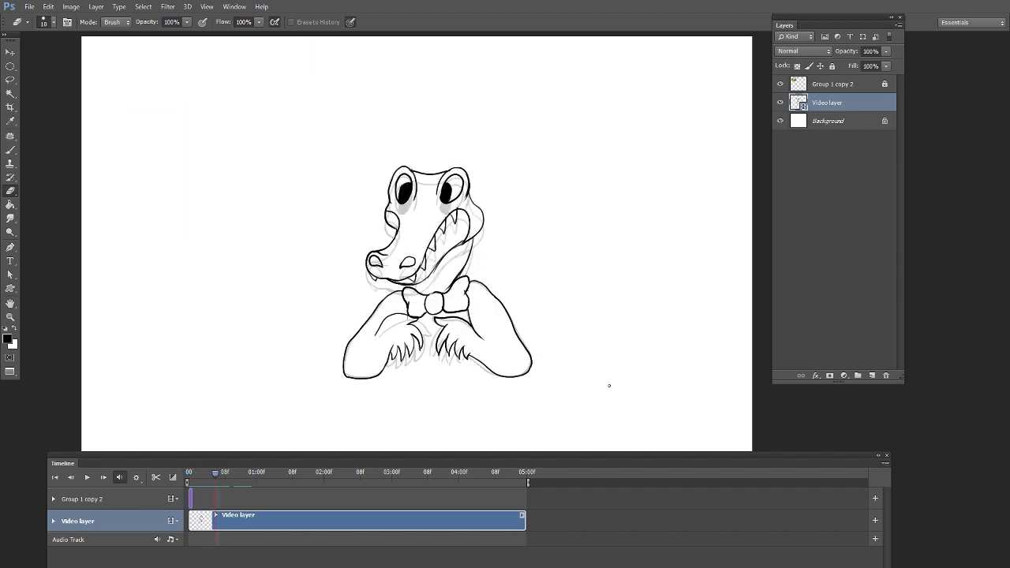
# - Lower the head on the seventh frame to match the sixth and touch up the lines where it meets the bow tie
pyautogui.press('l')
pyautogui.hotkey('ctrl', 'shift', 'd')
pyautogui.click(11, 53)
pyautogui.moveTo(455, 221); pyautogui.dragTo(455, 231)
pyautogui.click(11, 150)
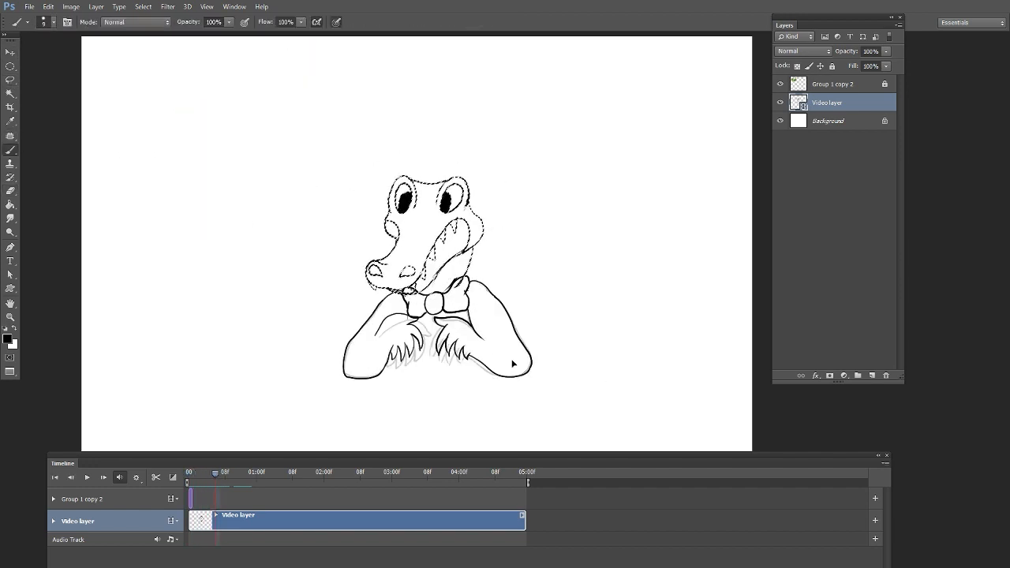
pyautogui.hotkey('ctrl', 'd')
pyautogui.moveTo(461, 283)
pyautogui.mouseDown()
pyautogui.moveTo(454, 289)
pyautogui.moveTo(465, 280)
pyautogui.mouseUp()
pyautogui.click(10, 191)
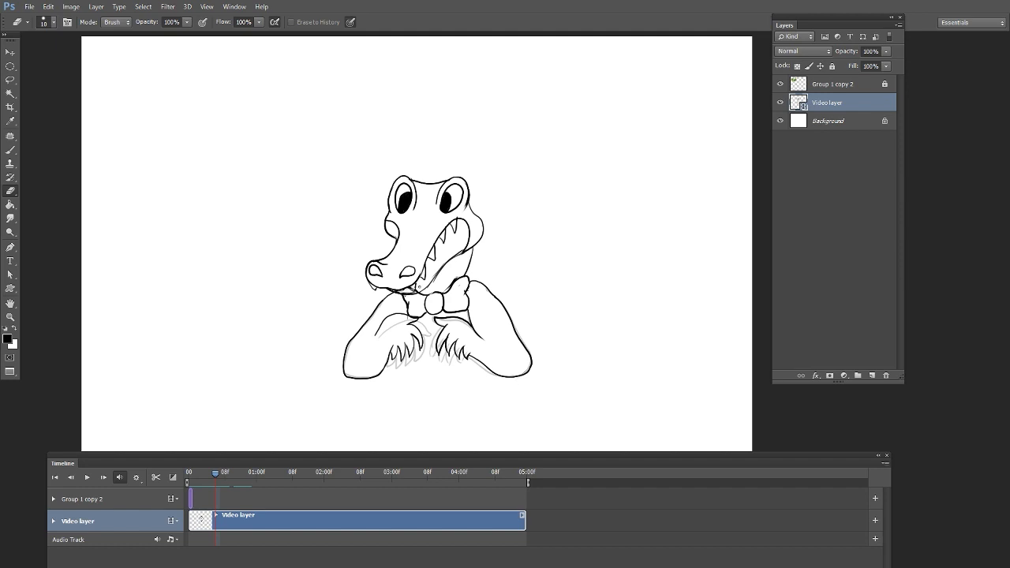
# - Lower the head on the eighth frame by about 0.15 in and erase the lines overlapping the bow tie
pyautogui.press('Right')
pyautogui.click(11, 80)
pyautogui.press('Right')
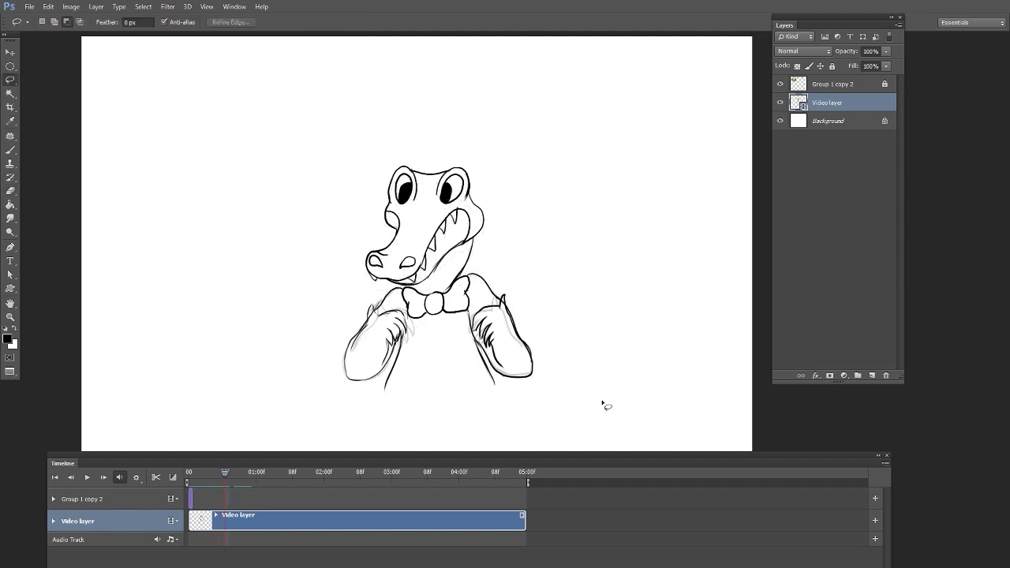
pyautogui.press('Right')
pyautogui.press('Left')
pyautogui.press('Left')
pyautogui.press('Left')
pyautogui.press('Right')
pyautogui.moveTo(422, 289)
pyautogui.mouseDown()
pyautogui.moveTo(489, 253)
pyautogui.moveTo(436, 290)
pyautogui.mouseUp()
pyautogui.press('v')
pyautogui.moveTo(453, 190); pyautogui.dragTo(454, 201)
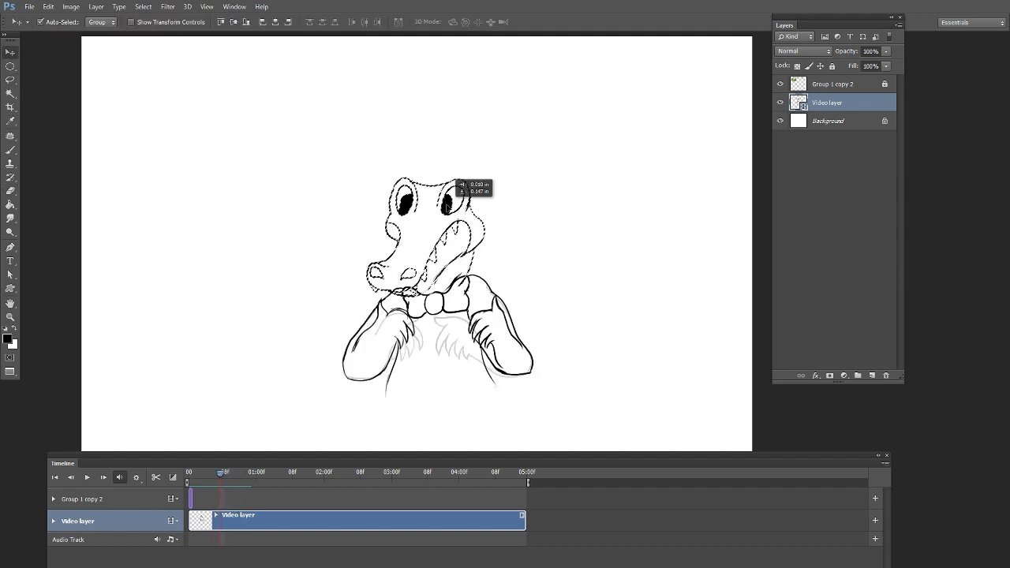
pyautogui.press('e')
pyautogui.hotkey('ctrl', 'd')
pyautogui.moveTo(458, 287); pyautogui.dragTo(465, 281)
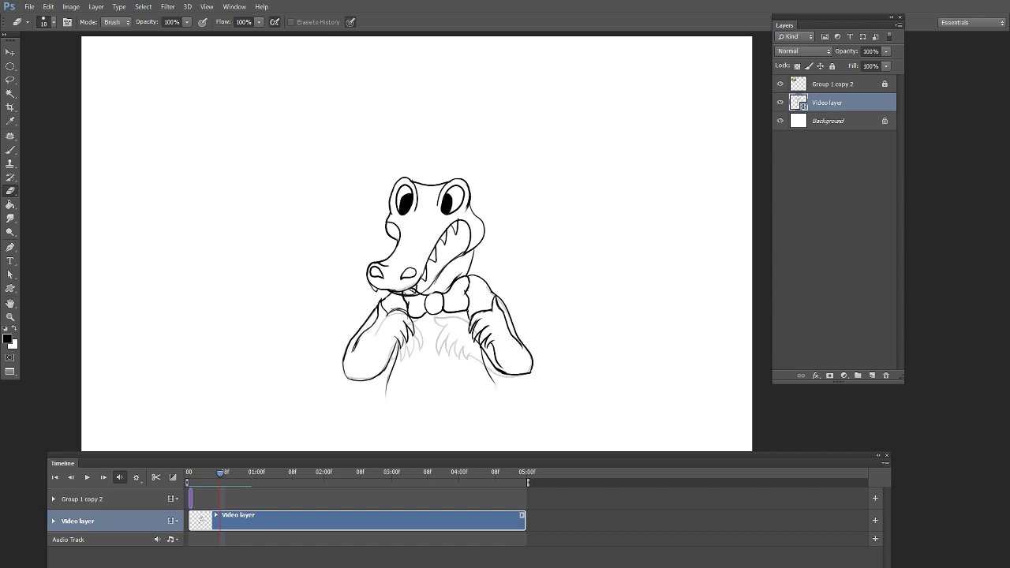
# - Lasso the head on the ninth frame and lower it to match the eighth, then clean up the overlap
pyautogui.press('Right')
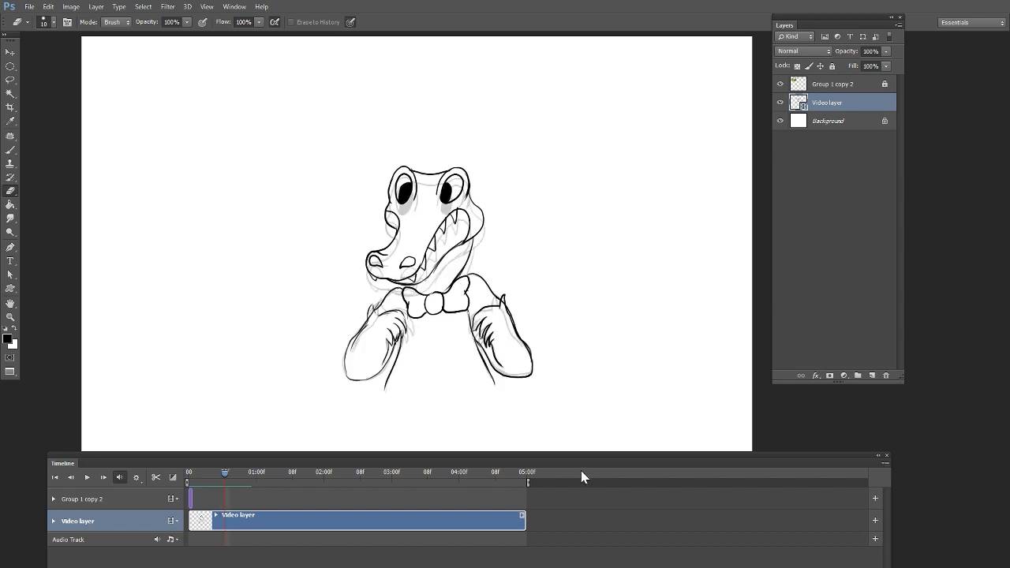
pyautogui.click(11, 80)
pyautogui.moveTo(491, 230); pyautogui.dragTo(375, 280)
pyautogui.click(11, 52)
pyautogui.press('space')
pyautogui.moveTo(525, 474); pyautogui.dragTo(225, 478)
pyautogui.hotkey('ctrl', 'd')
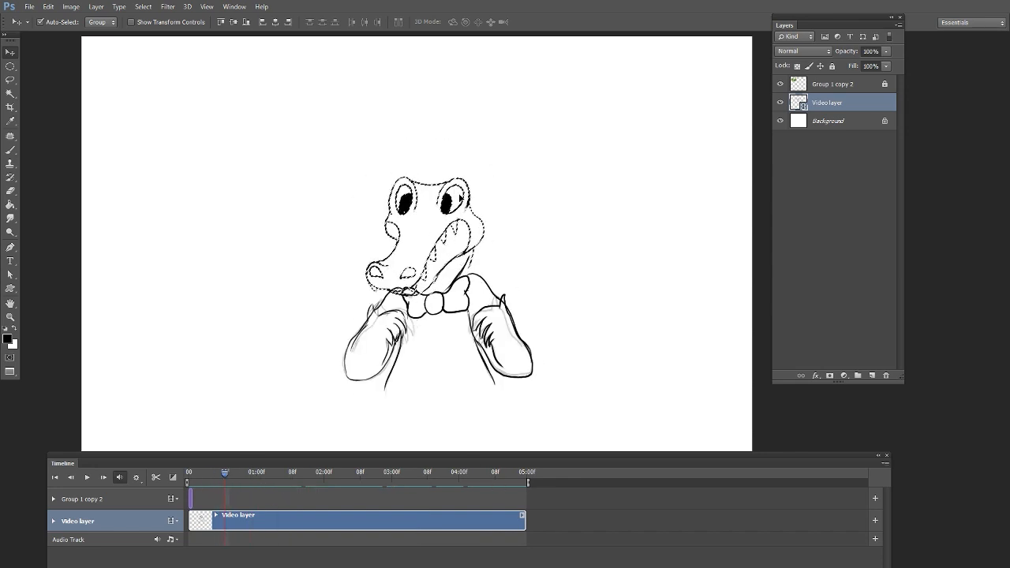
pyautogui.press('e')
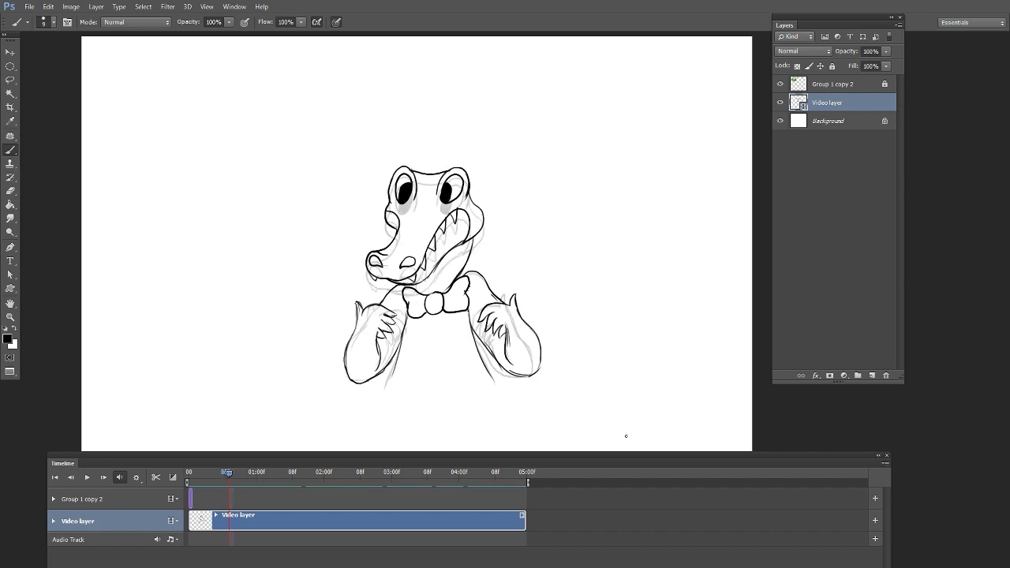
# - Lasso the head on the tenth frame, lower it a bit further, and clean up the overlapping lines
pyautogui.press('l')
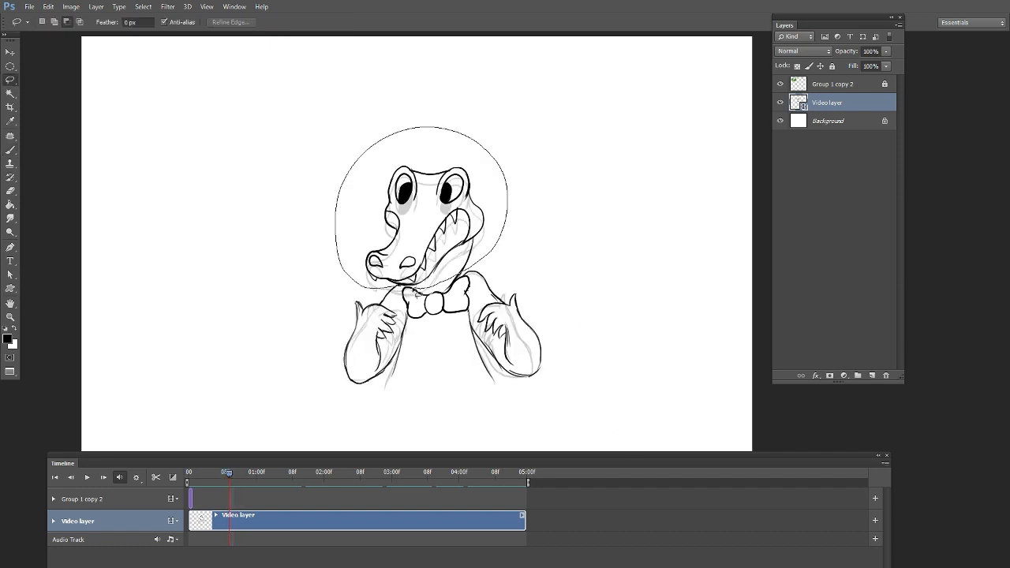
pyautogui.press('v')
pyautogui.press('e')
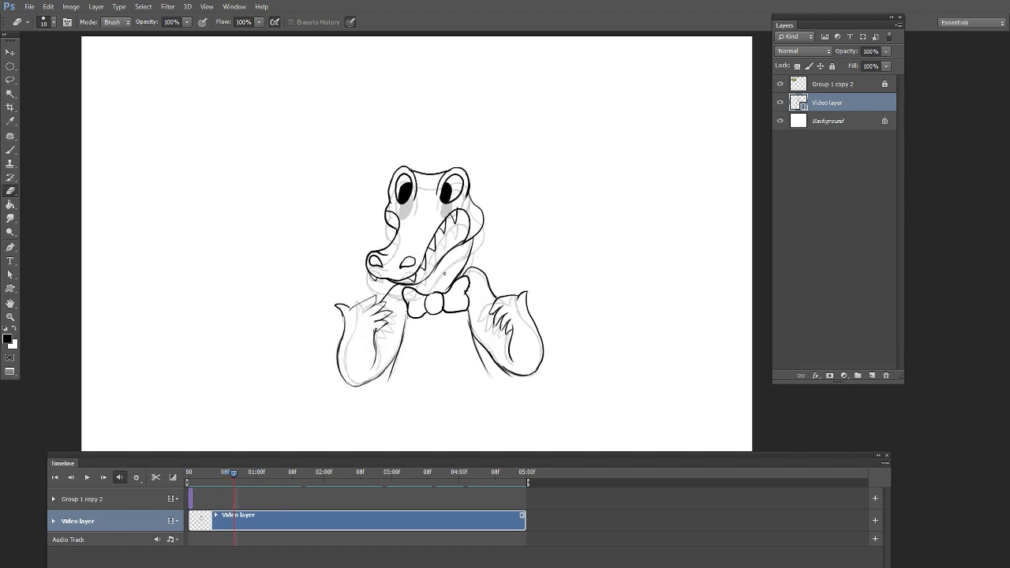
# - Lower the head on the eleventh frame below its tenth-frame position and erase the bow tie and hand lines crossing the snout
pyautogui.press('Left')
pyautogui.press('Right')
pyautogui.press('l')
pyautogui.moveTo(404, 290); pyautogui.dragTo(473, 275)
pyautogui.press('v')
pyautogui.moveTo(447, 196); pyautogui.dragTo(448, 214)
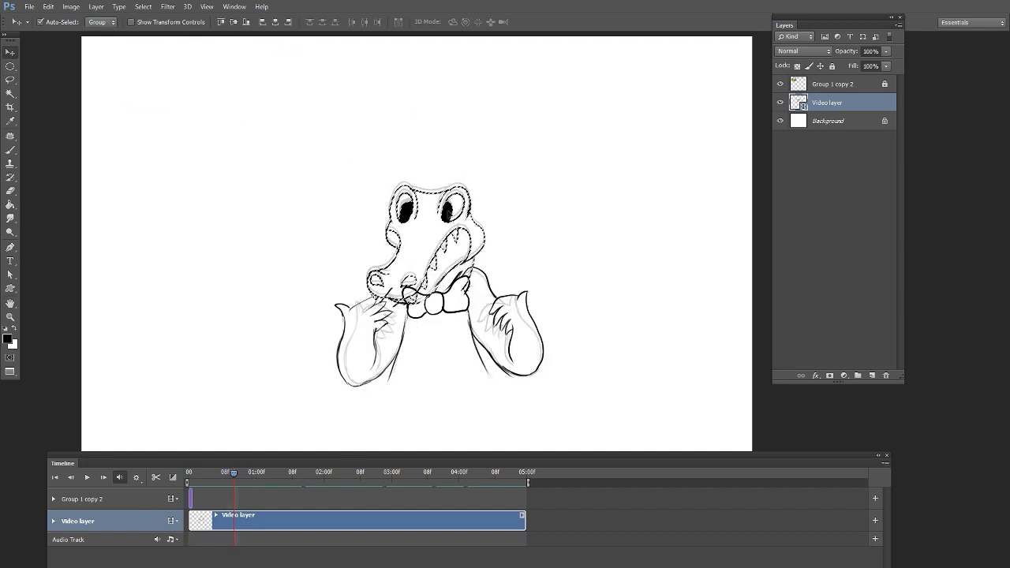
pyautogui.hotkey('ctrl', 'd')
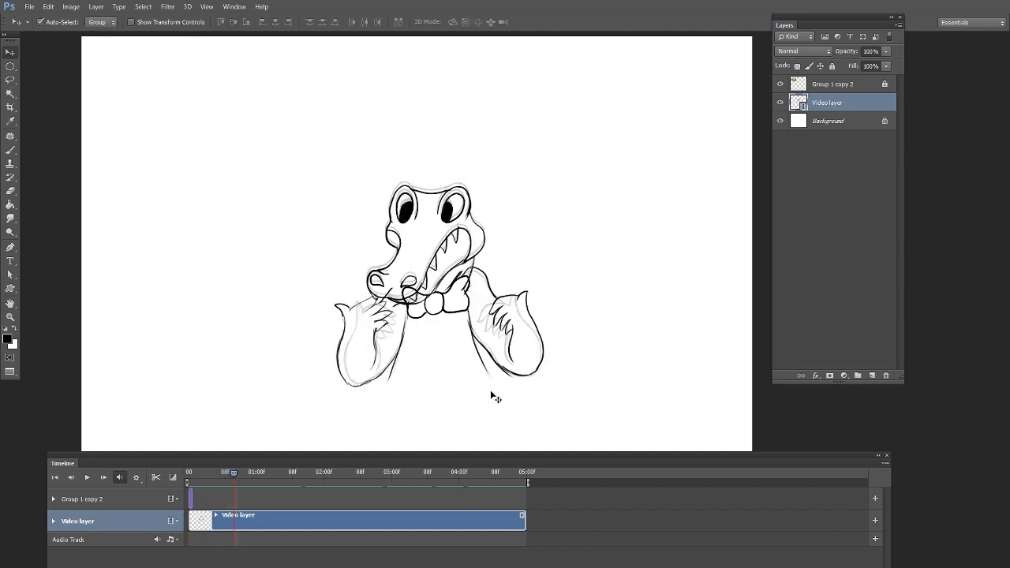
pyautogui.press('e')
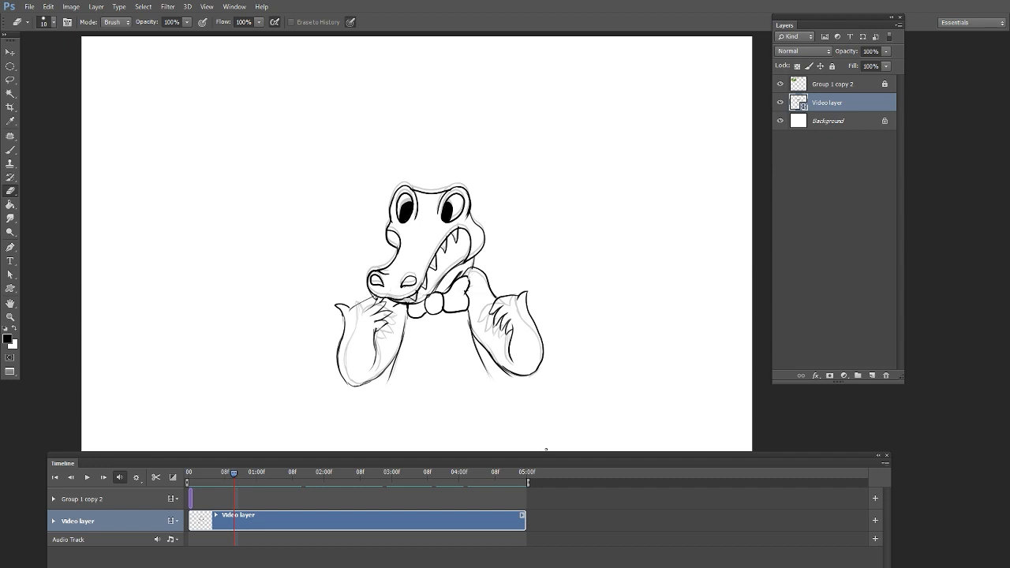
# - Move the head on the twelfth frame to its lowest position and erase the shoulder and bow tie lines behind it
pyautogui.press('Right')
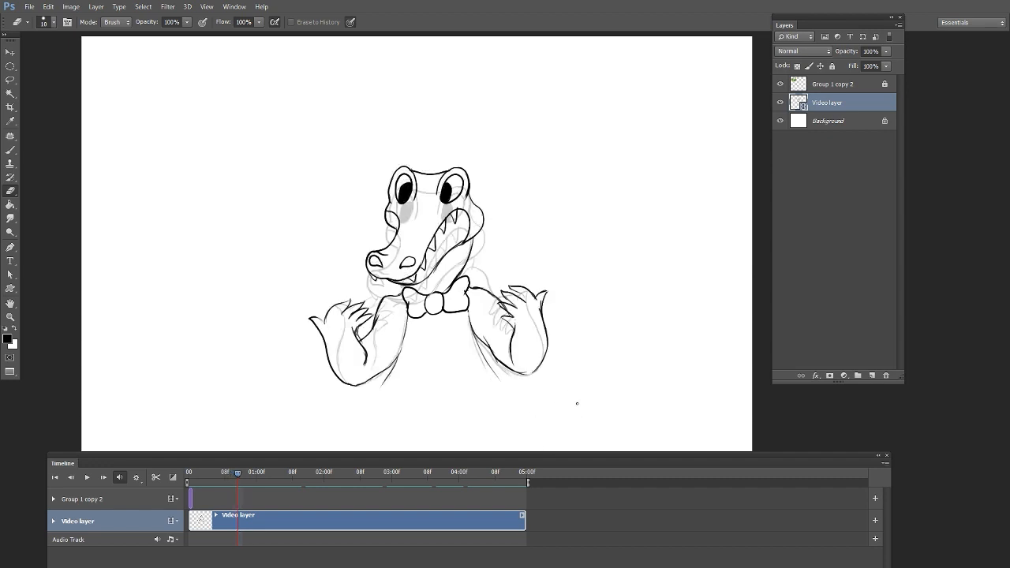
pyautogui.click(10, 80)
pyautogui.press('v')
pyautogui.moveTo(474, 272); pyautogui.dragTo(436, 301)
pyautogui.hotkey('ctrl', 'd')
pyautogui.press('e')
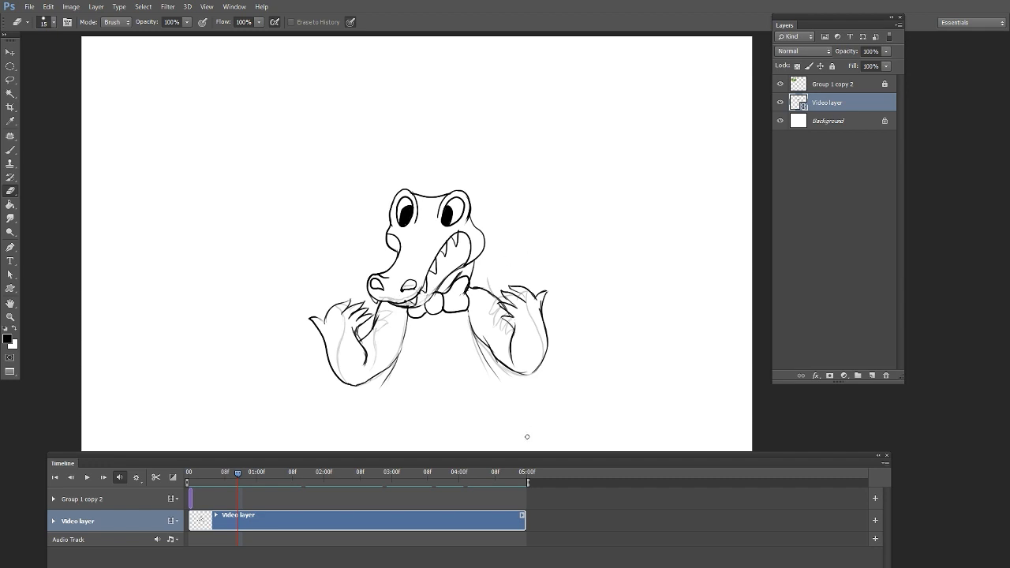
# - Lower the head on the thirteenth frame by a smaller amount so it starts rising again, and clean up the overlap
pyautogui.press('Right')
pyautogui.click(12, 82)
pyautogui.moveTo(476, 262)
pyautogui.mouseDown()
pyautogui.moveTo(494, 244)
pyautogui.moveTo(477, 260)
pyautogui.mouseUp()
pyautogui.press('v')
pyautogui.moveTo(450, 191); pyautogui.dragTo(450, 200)
pyautogui.hotkey('ctrl', 'd')
pyautogui.press('e')
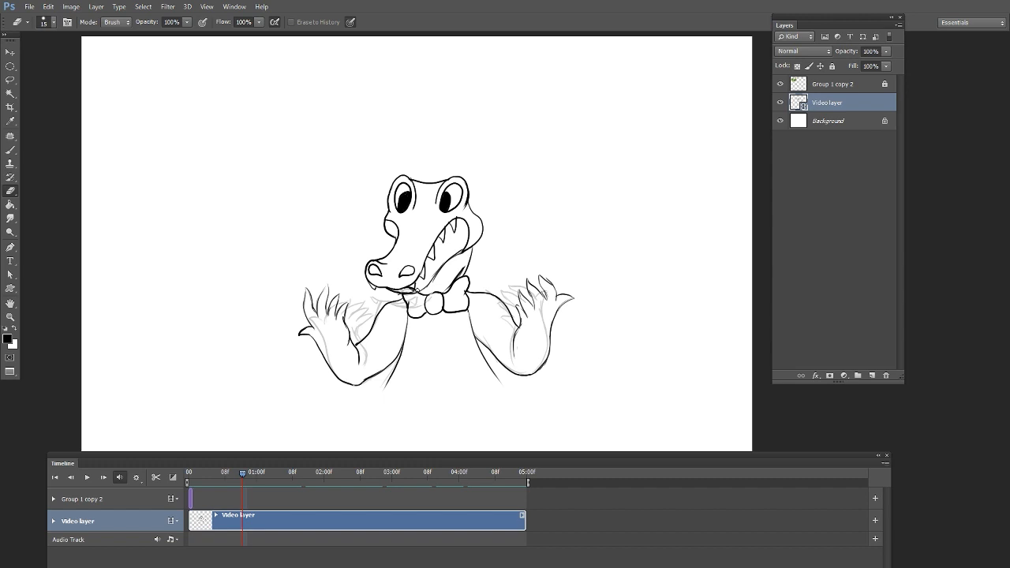
# - Check the frames after the thirteenth and return to the first frame
pyautogui.press('Right')
pyautogui.press('Right')
pyautogui.press('Left')
pyautogui.press('Home')
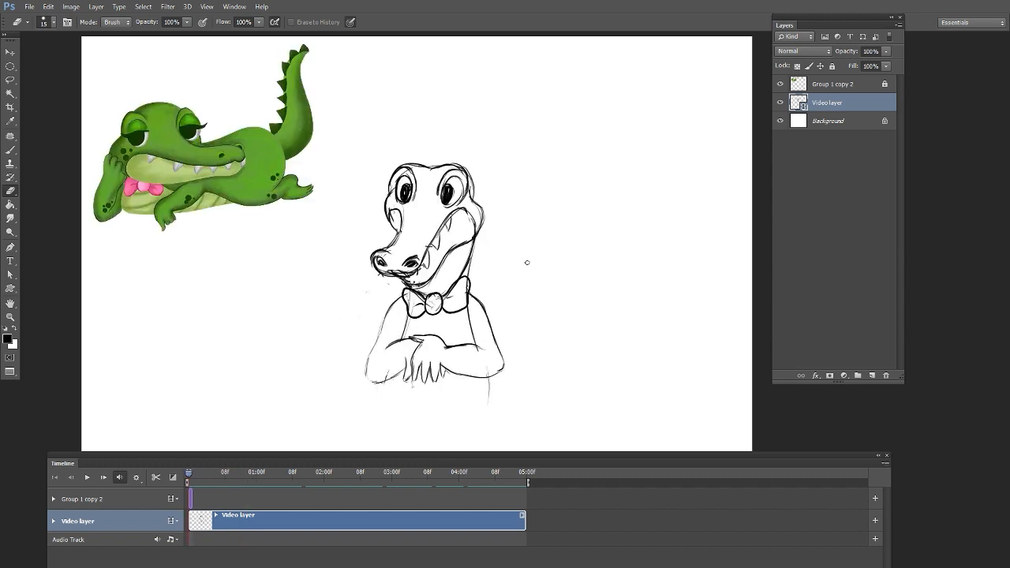
# - Play the animation, check the last drawn frames, and step back frame by frame to the first frame
pyautogui.press('space')
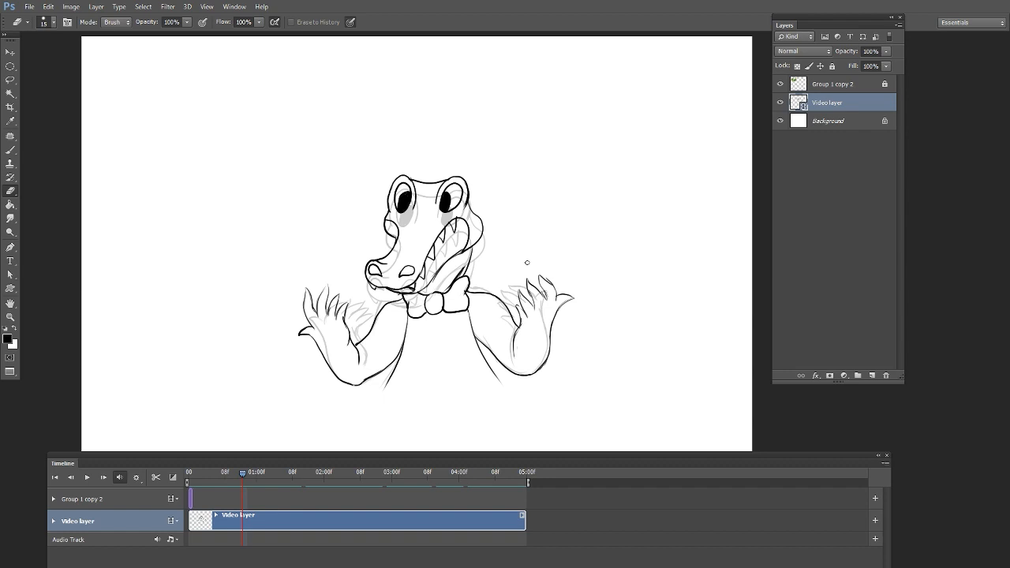
pyautogui.press('Right')
pyautogui.press('Right')
pyautogui.press('Left')
pyautogui.press('Left')
pyautogui.press('Left')
pyautogui.press('Left')
pyautogui.press('Left')
pyautogui.press('Left')
pyautogui.press('Left')
pyautogui.press('Left')
pyautogui.press('Left')
pyautogui.press('Left')
pyautogui.press('Left')
pyautogui.press('Left')
pyautogui.press('Left')
pyautogui.press('Left')
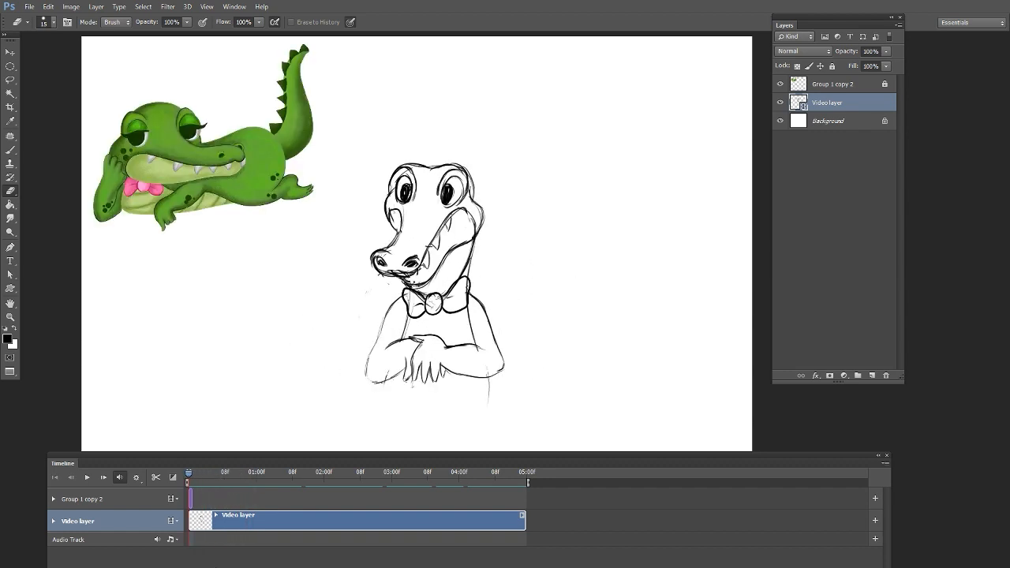
# - Hide the reference layer Group 1 copy 2, end the timeline work area at 02:00f and play the animation
pyautogui.click(781, 84)
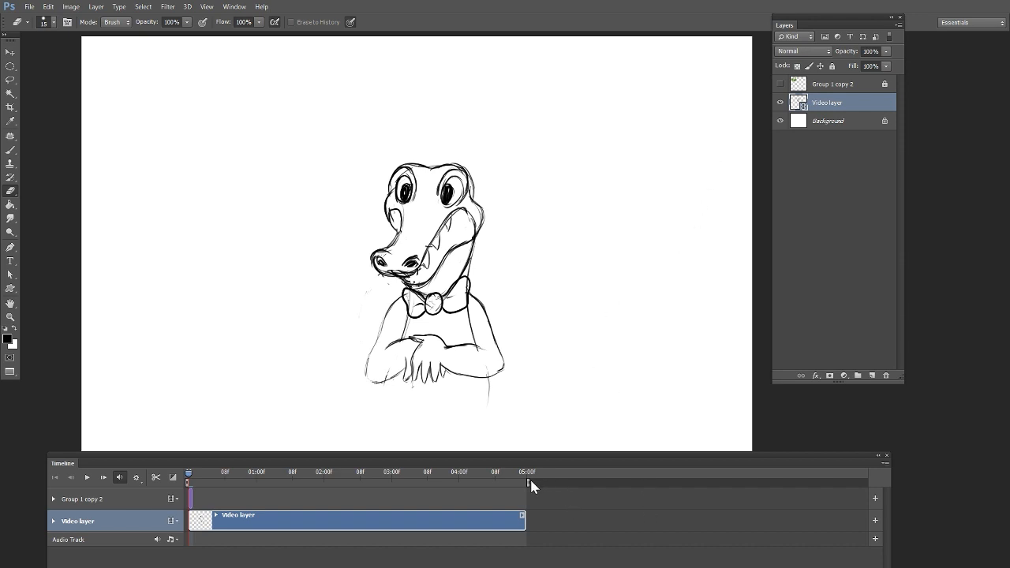
pyautogui.moveTo(529, 485); pyautogui.dragTo(331, 509)
pyautogui.press('space')
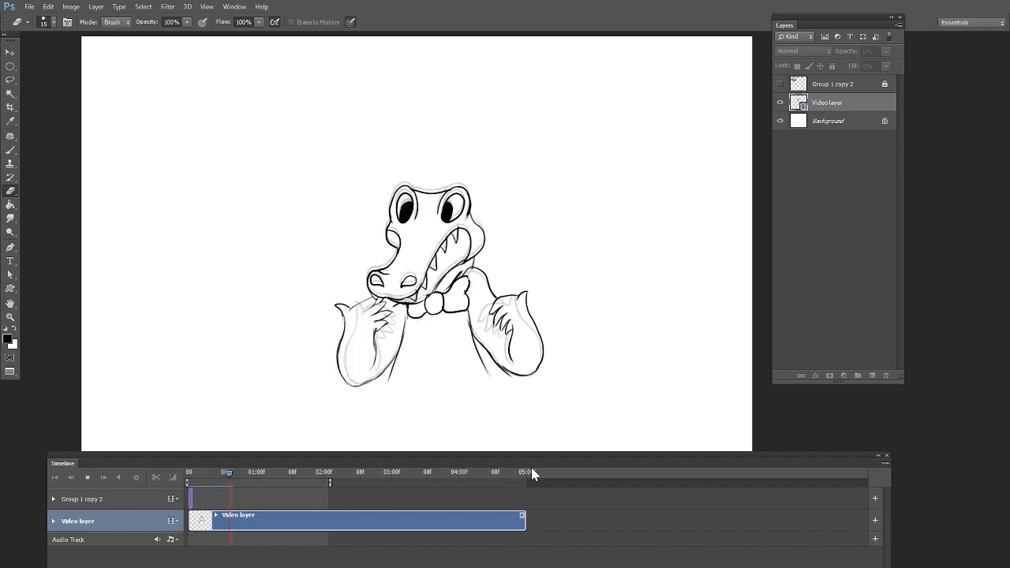
pyautogui.press('space')
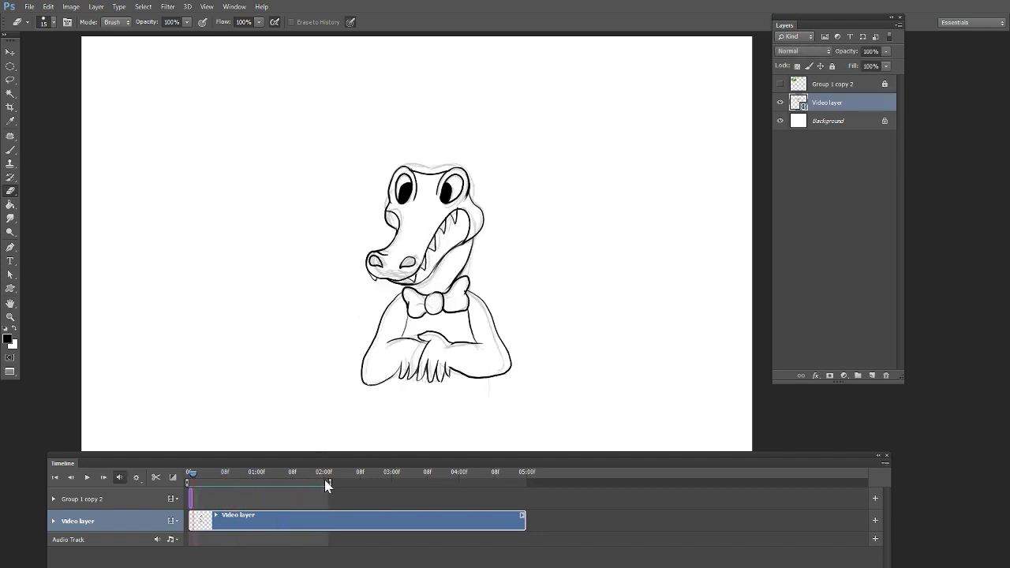
pyautogui.press('space')
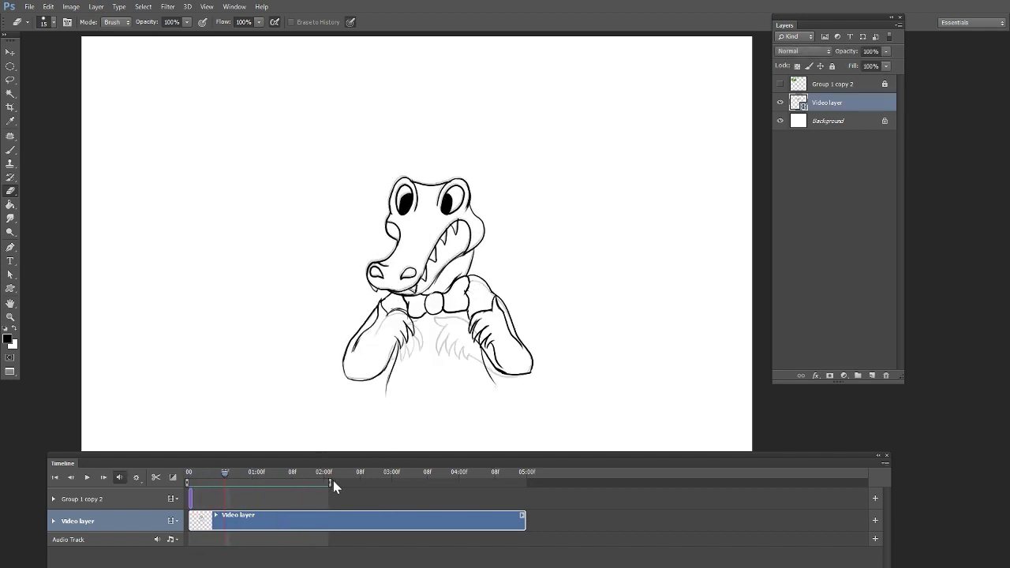
# - Trim the work area to end at the last drawn frame, just before 01:00f, and play the loop
pyautogui.press('Left')
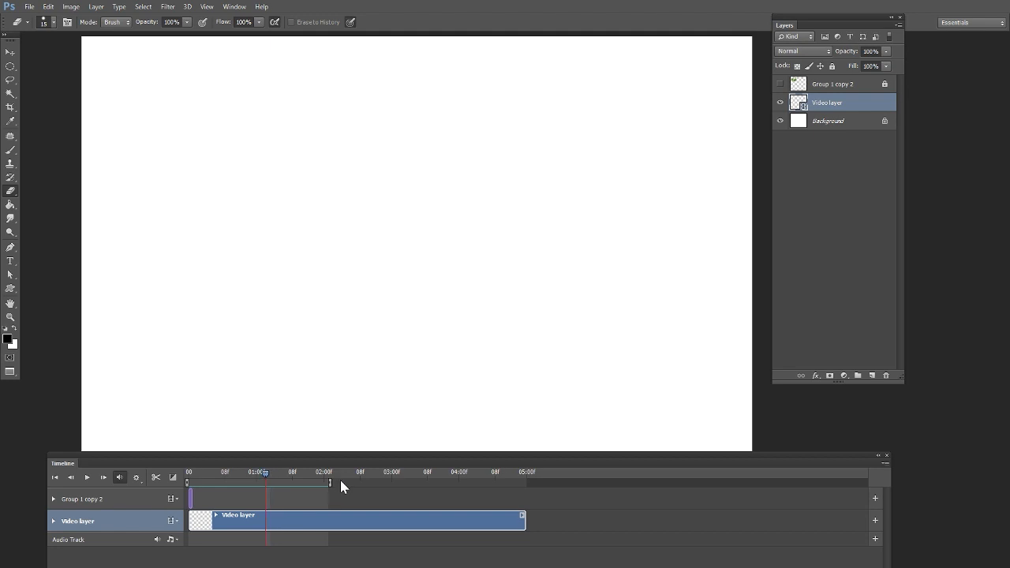
pyautogui.press('Left')
pyautogui.press('Left')
pyautogui.press('Left')
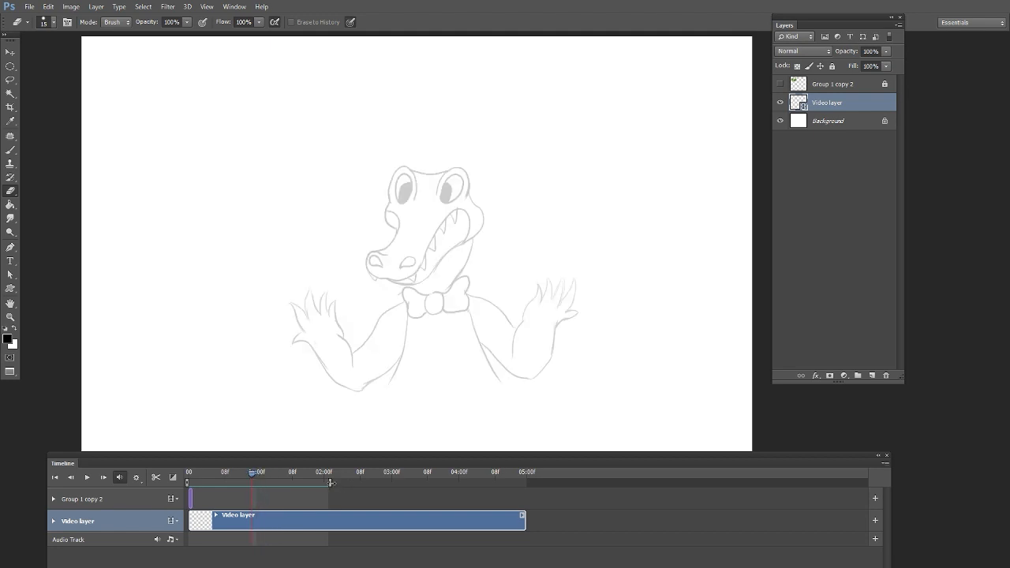
pyautogui.press('Left')
pyautogui.moveTo(330, 482); pyautogui.dragTo(251, 484)
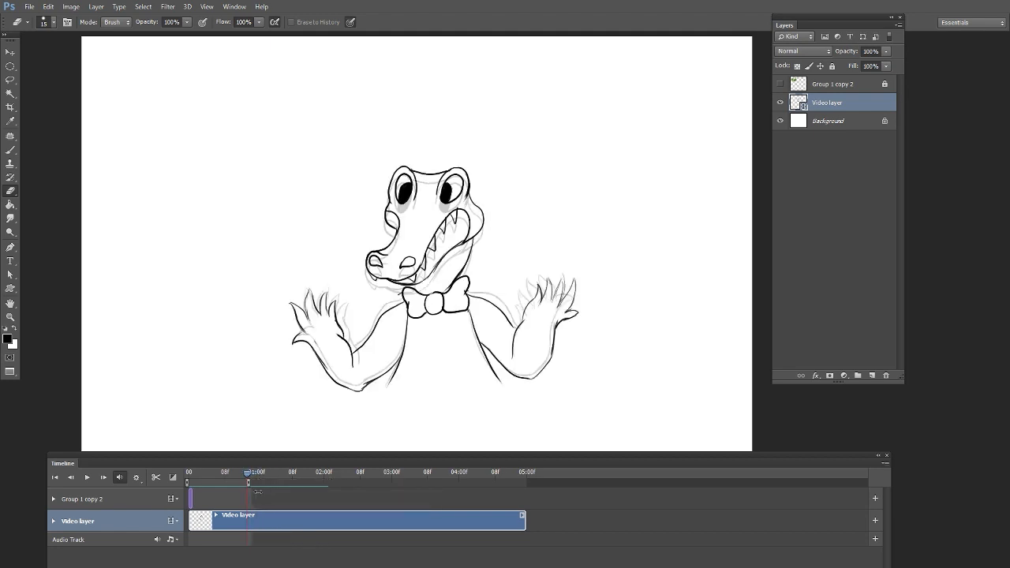
pyautogui.press('space')
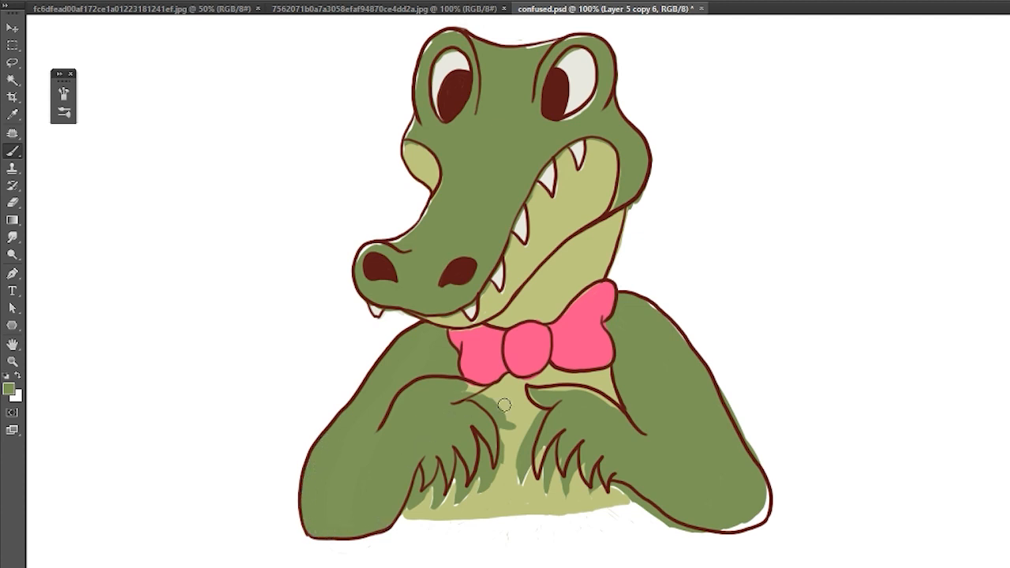
# - Fill the white gaps around the snout, brow and eyes with the crocodile's green
pyautogui.hotkey('ctrl', '+')
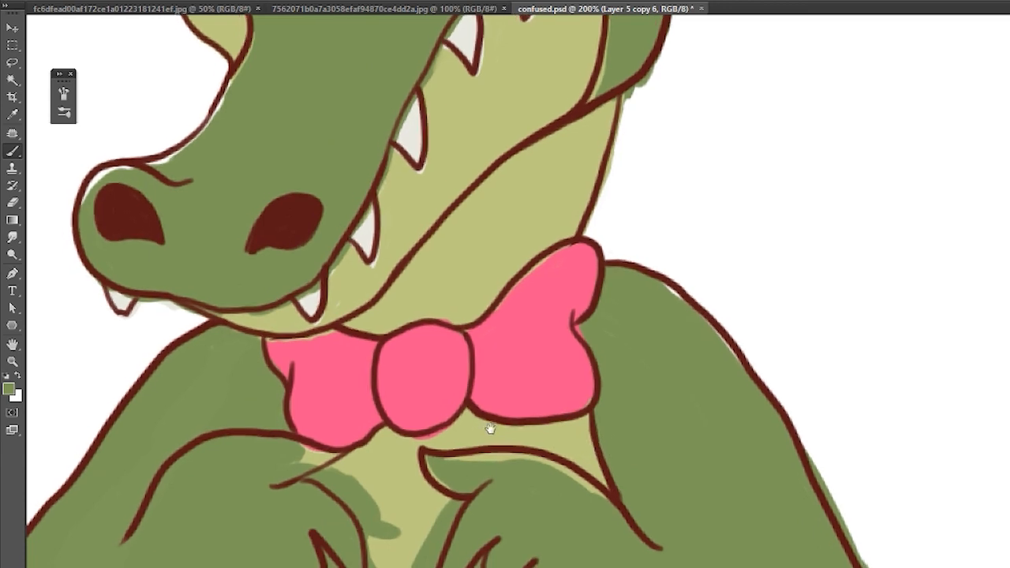
pyautogui.moveTo(490, 427); pyautogui.dragTo(620, 337)
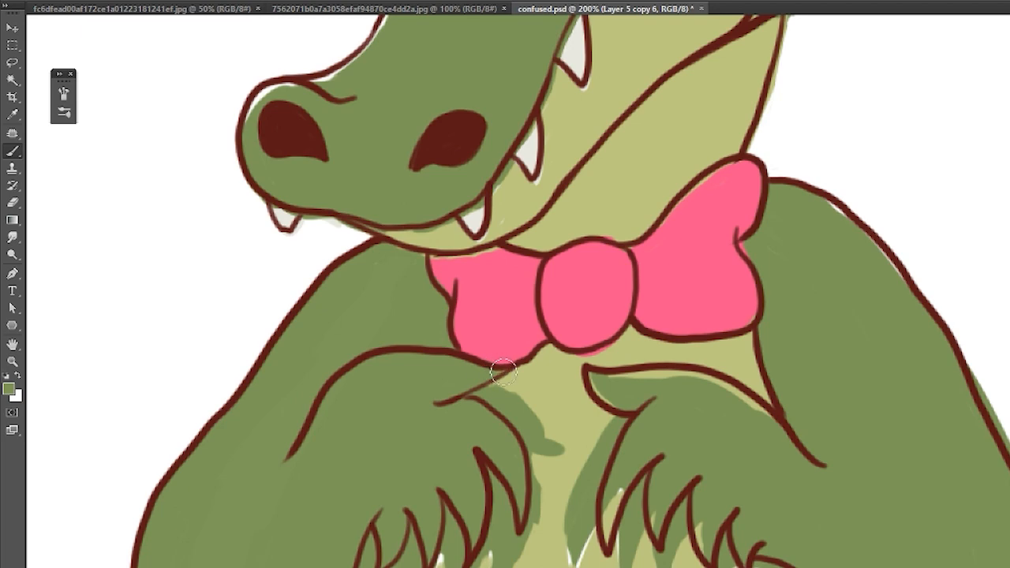
pyautogui.moveTo(639, 434); pyautogui.dragTo(598, 489)
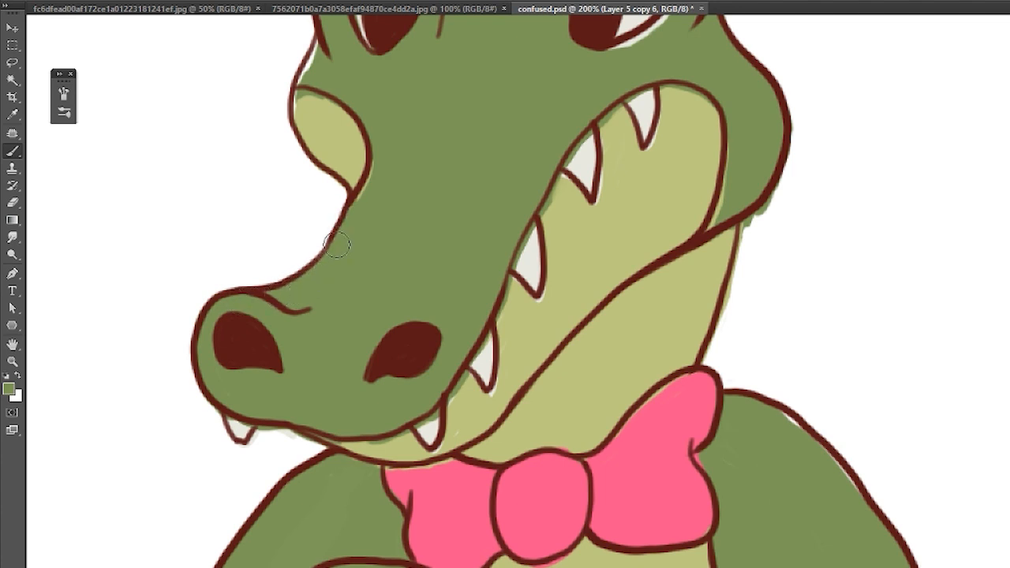
pyautogui.moveTo(420, 173); pyautogui.dragTo(389, 477)
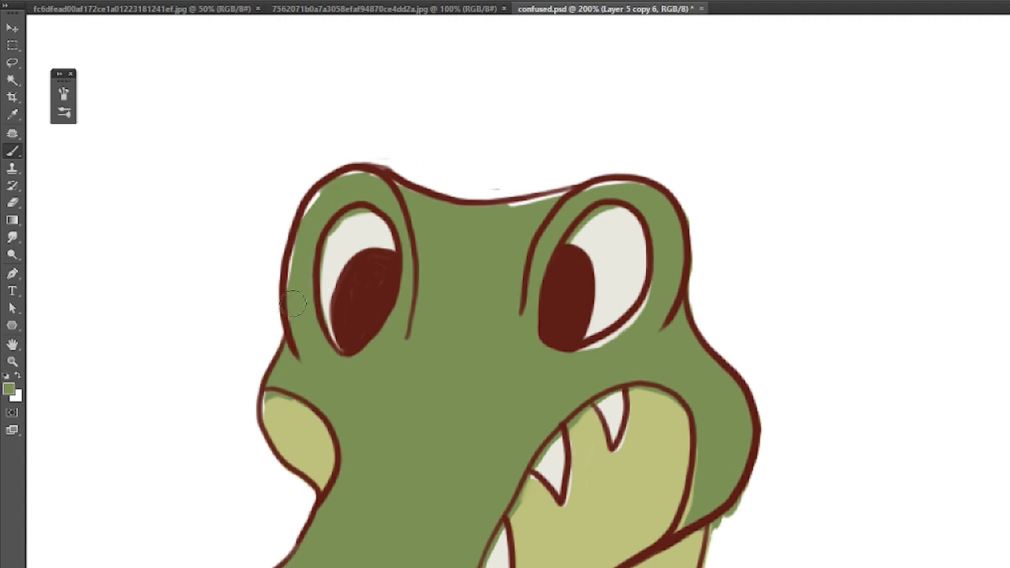
pyautogui.moveTo(369, 182); pyautogui.dragTo(643, 196)
pyautogui.moveTo(657, 292); pyautogui.dragTo(593, 350)
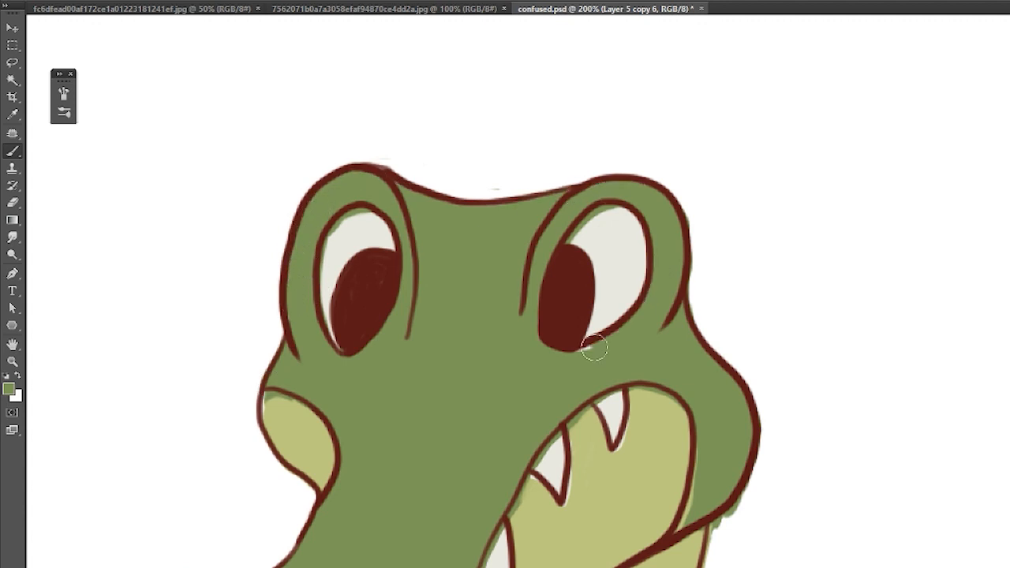
# - Correct the colour edges along the mouth, bow tie and shoulder so that each fill meets its outline
pyautogui.moveTo(616, 387); pyautogui.dragTo(585, 276)
pyautogui.moveTo(662, 412); pyautogui.dragTo(677, 339)
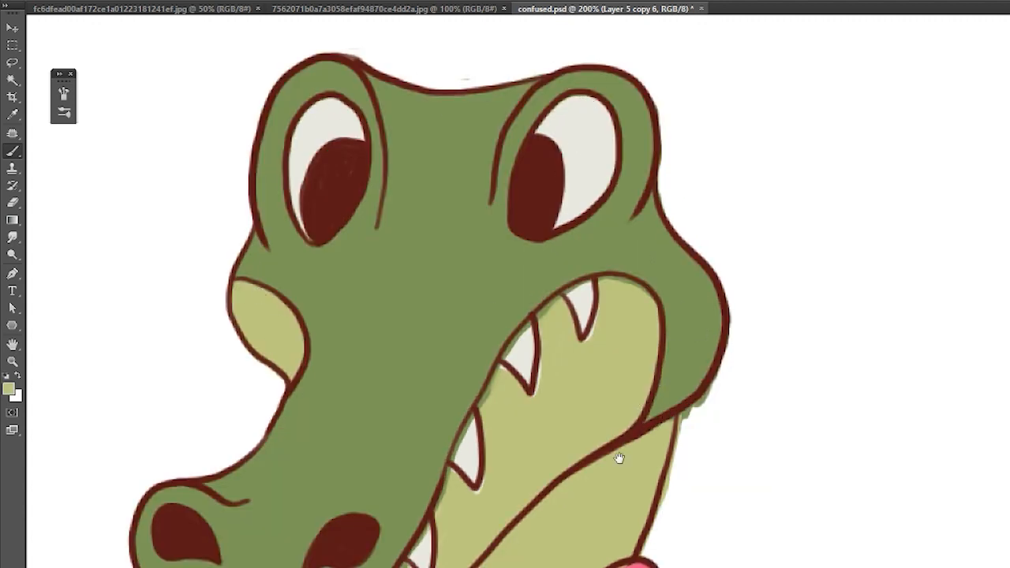
pyautogui.moveTo(619, 459); pyautogui.dragTo(536, 335)
pyautogui.moveTo(203, 514); pyautogui.dragTo(282, 462)
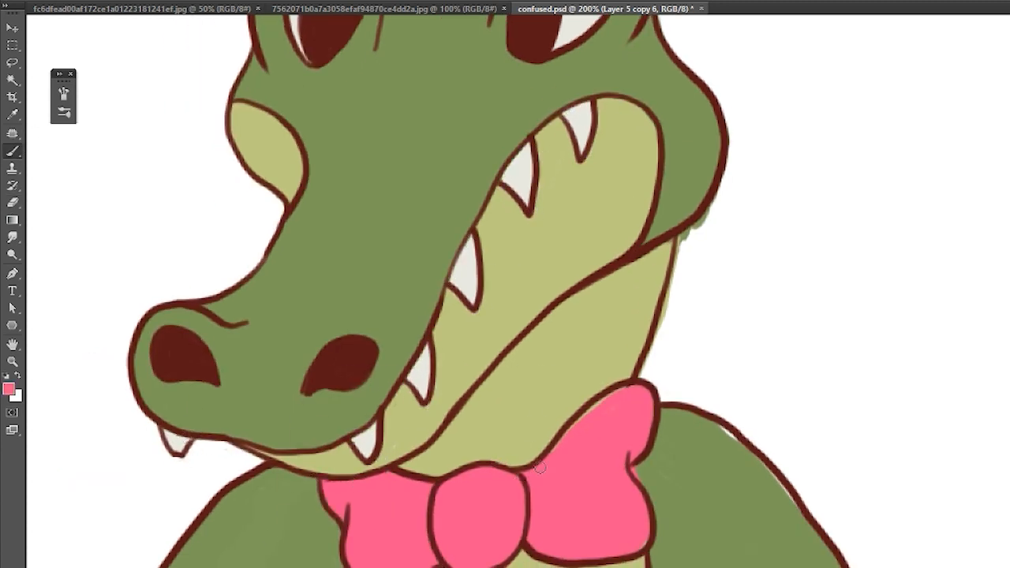
pyautogui.moveTo(540, 468); pyautogui.dragTo(630, 389)
pyautogui.moveTo(682, 467); pyautogui.dragTo(536, 350)
pyautogui.keyDown('alt'); pyautogui.click(320, 465); pyautogui.keyUp('alt')
pyautogui.moveTo(607, 350); pyautogui.dragTo(649, 173)
pyautogui.moveTo(386, 330)
pyautogui.mouseDown()
pyautogui.moveTo(456, 308)
pyautogui.moveTo(556, 344)
pyautogui.mouseUp()
# - Paint light belly green over the stray dark green around both hands and between the fingers
pyautogui.keyDown('alt'); pyautogui.click(348, 339); pyautogui.keyUp('alt')
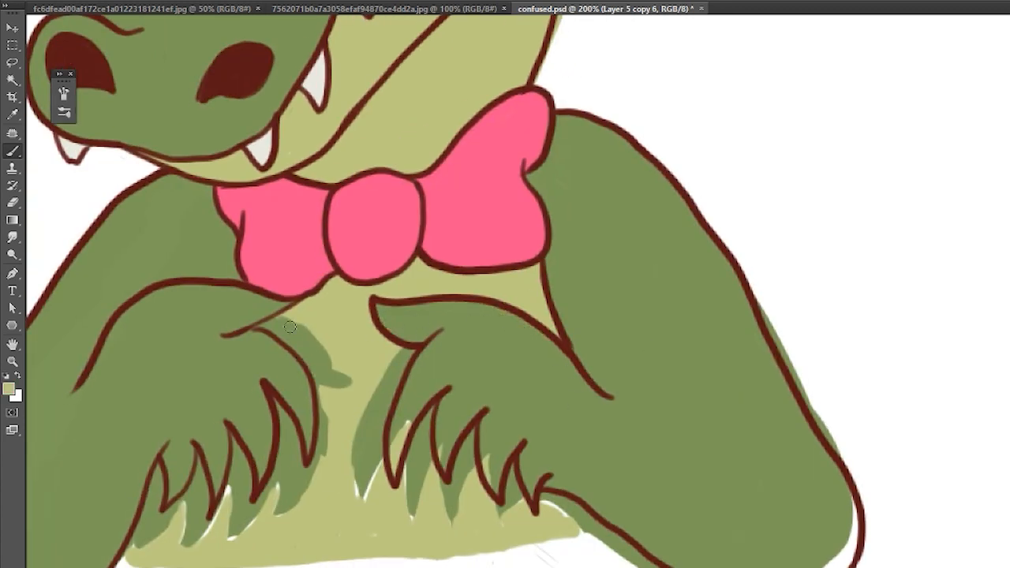
pyautogui.moveTo(273, 325); pyautogui.dragTo(346, 381)
pyautogui.moveTo(409, 352); pyautogui.dragTo(379, 469)
pyautogui.moveTo(330, 412)
pyautogui.mouseDown()
pyautogui.moveTo(284, 504)
pyautogui.moveTo(183, 530)
pyautogui.mouseUp()
pyautogui.moveTo(156, 470); pyautogui.dragTo(136, 543)
pyautogui.moveTo(136, 487); pyautogui.dragTo(194, 483)
pyautogui.moveTo(404, 499)
pyautogui.mouseDown()
pyautogui.moveTo(425, 451)
pyautogui.moveTo(452, 523)
pyautogui.moveTo(504, 479)
pyautogui.mouseUp()
pyautogui.moveTo(439, 446); pyautogui.dragTo(440, 458)
pyautogui.moveTo(407, 426); pyautogui.dragTo(394, 472)
# - Fit the dark green of both forearms to their outlines, remove the spill outside them, and save the document
pyautogui.moveTo(627, 525); pyautogui.dragTo(405, 397)
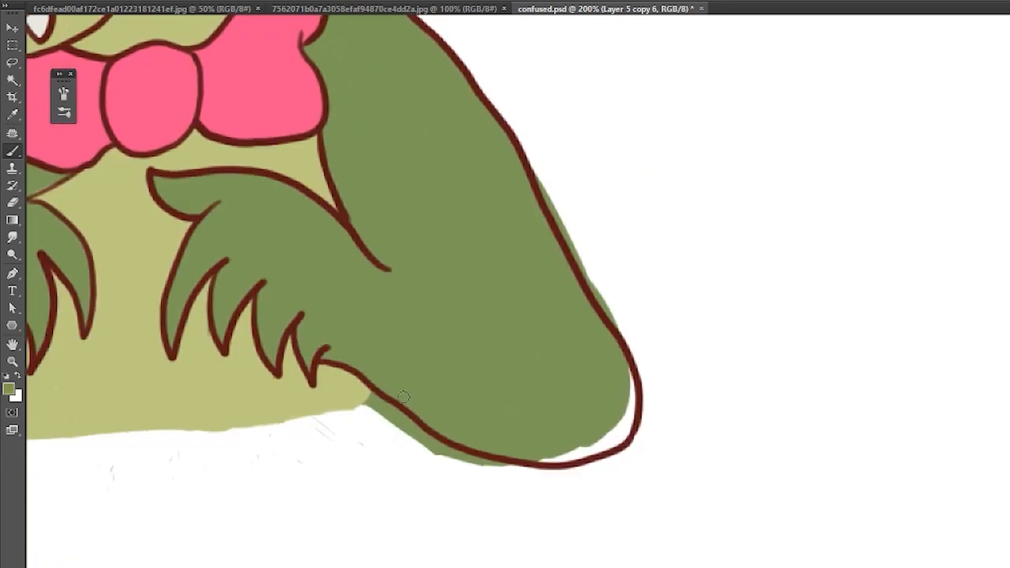
pyautogui.moveTo(545, 458); pyautogui.dragTo(631, 406)
pyautogui.moveTo(376, 403); pyautogui.dragTo(506, 471)
pyautogui.moveTo(543, 180); pyautogui.dragTo(622, 330)
pyautogui.moveTo(324, 47); pyautogui.dragTo(678, 528)
pyautogui.moveTo(717, 298); pyautogui.dragTo(698, 390)
pyautogui.moveTo(584, 48); pyautogui.dragTo(565, 225)
pyautogui.hotkey('ctrl', '-')
pyautogui.hotkey('ctrl', '-')
pyautogui.hotkey('ctrl', 's')
# - Duplicate the finished colour layer to reuse it for the next frame
pyautogui.rightClick(1009, 315)
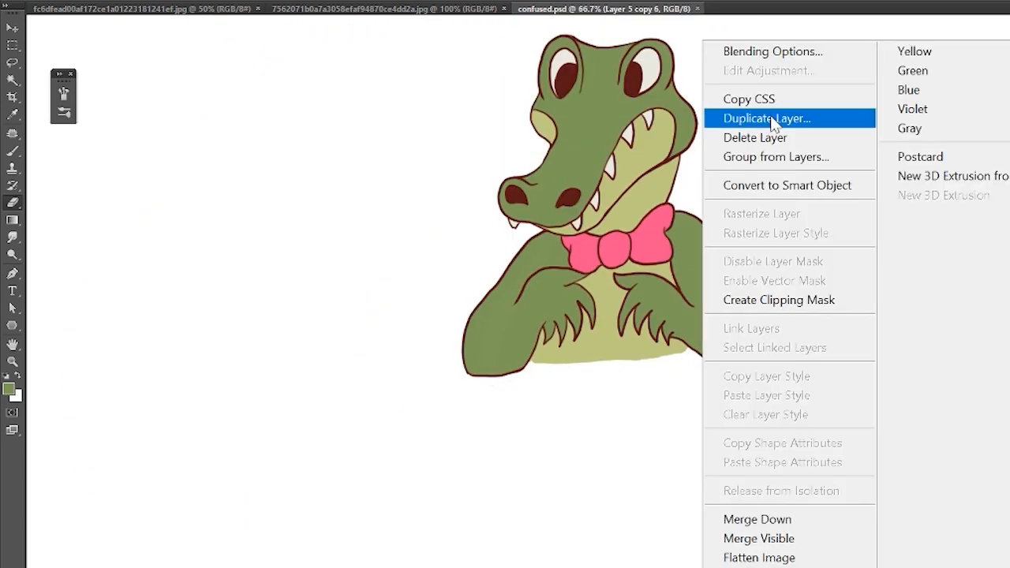
pyautogui.click(773, 124)
pyautogui.press('Return')
# - Repaint the head's green and the whites of the eyes to match the next frame's outlines
pyautogui.hotkey('ctrl', '+')
pyautogui.moveTo(844, 261); pyautogui.dragTo(776, 448)
pyautogui.hotkey('ctrl', '+')
pyautogui.moveTo(327, 270)
pyautogui.mouseDown()
pyautogui.moveTo(341, 215)
pyautogui.moveTo(598, 173)
pyautogui.moveTo(606, 192)
pyautogui.moveTo(711, 183)
pyautogui.mouseUp()
pyautogui.click(15, 151)
pyautogui.moveTo(426, 213); pyautogui.dragTo(375, 237)
pyautogui.moveTo(374, 237); pyautogui.dragTo(366, 296)
pyautogui.moveTo(616, 243); pyautogui.dragTo(671, 210)
pyautogui.moveTo(663, 331); pyautogui.dragTo(635, 225)
pyautogui.keyDown('alt'); pyautogui.click(641, 190); pyautogui.keyUp('alt')
pyautogui.moveTo(647, 207); pyautogui.dragTo(624, 239)
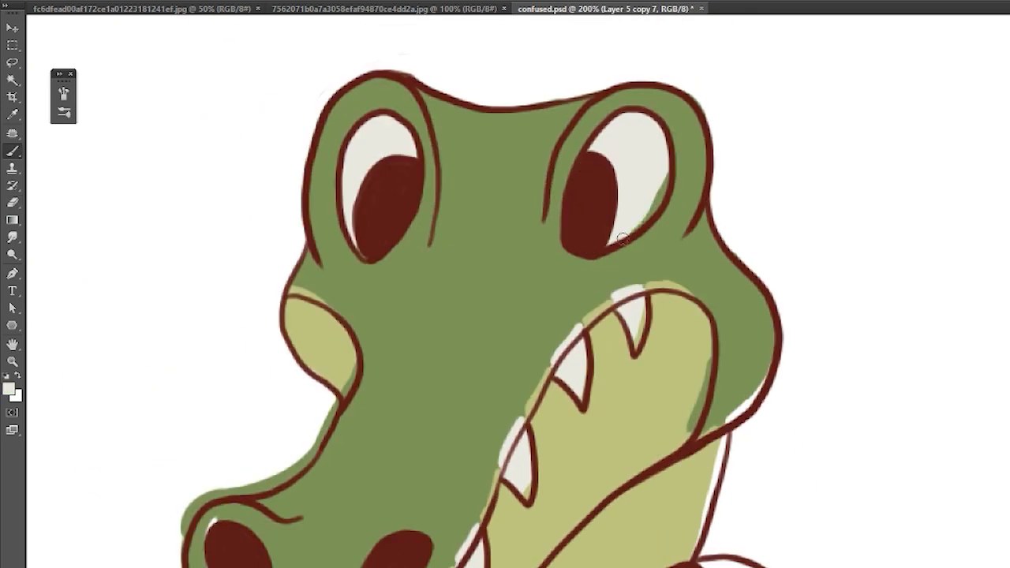
# - Erase the green spilling over the upper edge of the snout
pyautogui.moveTo(655, 347); pyautogui.dragTo(624, 302)
pyautogui.keyDown('alt'); pyautogui.click(691, 360); pyautogui.keyUp('alt')
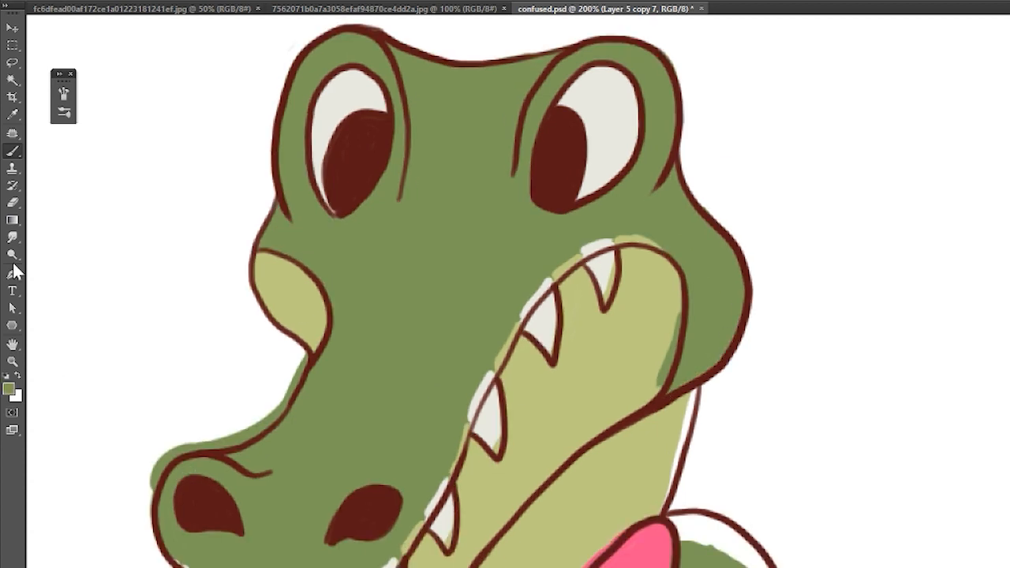
pyautogui.click(12, 203)
pyautogui.moveTo(156, 498)
pyautogui.mouseDown()
pyautogui.moveTo(260, 425)
pyautogui.moveTo(303, 358)
pyautogui.mouseUp()
pyautogui.moveTo(316, 395); pyautogui.dragTo(354, 336)
# - Repaint the mouth rim green, the mouth interior light green and the teeth off-white within their outlines
pyautogui.click(14, 152)
pyautogui.moveTo(216, 505)
pyautogui.mouseDown()
pyautogui.moveTo(341, 534)
pyautogui.moveTo(478, 432)
pyautogui.moveTo(612, 199)
pyautogui.moveTo(700, 187)
pyautogui.mouseUp()
pyautogui.keyDown('alt'); pyautogui.click(702, 225); pyautogui.keyUp('alt')
pyautogui.moveTo(715, 251); pyautogui.dragTo(699, 322)
pyautogui.moveTo(306, 533); pyautogui.dragTo(419, 560)
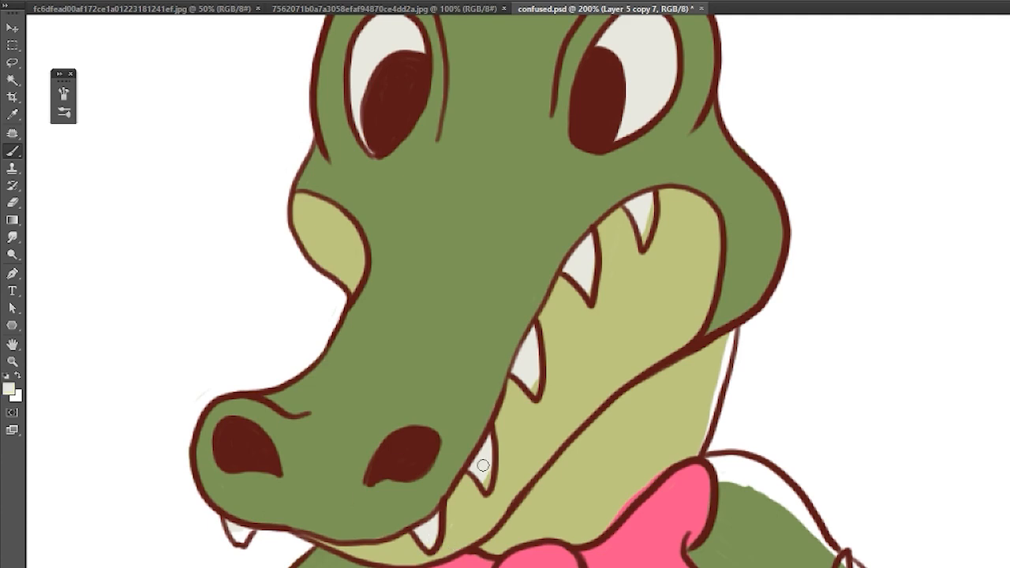
pyautogui.moveTo(484, 466); pyautogui.dragTo(486, 485)
# - Adjust the fills of the neck, bow tie and shoulders to match the frame's outlines
pyautogui.moveTo(757, 472); pyautogui.dragTo(749, 460)
pyautogui.keyDown('alt'); pyautogui.click(691, 356); pyautogui.keyUp('alt')
pyautogui.moveTo(647, 430)
pyautogui.mouseDown()
pyautogui.moveTo(581, 483)
pyautogui.moveTo(465, 361)
pyautogui.mouseUp()
pyautogui.keyDown('alt'); pyautogui.click(423, 452); pyautogui.keyUp('alt')
pyautogui.keyDown('alt'); pyautogui.click(267, 448); pyautogui.keyUp('alt')
pyautogui.moveTo(236, 485)
pyautogui.mouseDown()
pyautogui.moveTo(378, 450)
pyautogui.moveTo(140, 445)
pyautogui.mouseUp()
pyautogui.moveTo(504, 239); pyautogui.dragTo(571, 293)
pyautogui.moveTo(690, 377); pyautogui.dragTo(659, 293)
pyautogui.moveTo(611, 262); pyautogui.dragTo(668, 373)
# - Step through the frames to the one being coloured and fit the right-hand arm's green to its outline
pyautogui.press('Right')
pyautogui.press('Right')
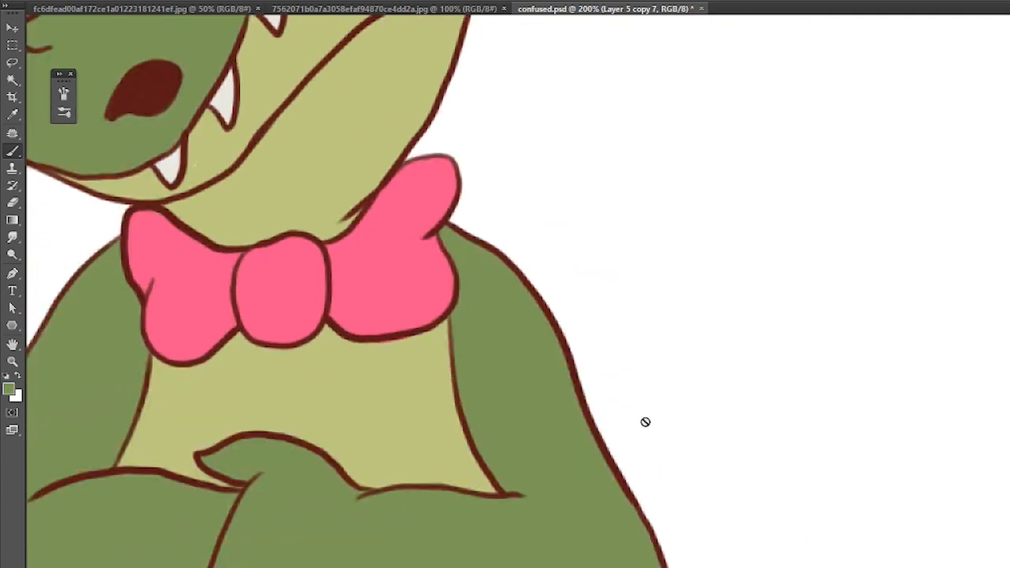
pyautogui.press('Right')
pyautogui.press('Right')
pyautogui.moveTo(748, 462); pyautogui.dragTo(766, 311)
pyautogui.press('e')
pyautogui.moveTo(540, 374)
pyautogui.mouseDown()
pyautogui.moveTo(594, 458)
pyautogui.moveTo(693, 500)
pyautogui.moveTo(607, 480)
pyautogui.mouseUp()
pyautogui.moveTo(377, 184); pyautogui.dragTo(415, 189)
pyautogui.press('b')
pyautogui.keyDown('alt'); pyautogui.click(415, 191); pyautogui.keyUp('alt')
pyautogui.moveTo(464, 215)
pyautogui.mouseDown()
pyautogui.moveTo(397, 318)
pyautogui.moveTo(479, 387)
pyautogui.mouseUp()
pyautogui.moveTo(500, 276)
pyautogui.mouseDown()
pyautogui.moveTo(530, 339)
pyautogui.moveTo(559, 362)
pyautogui.moveTo(552, 439)
pyautogui.mouseUp()
pyautogui.moveTo(498, 288)
pyautogui.mouseDown()
pyautogui.moveTo(502, 352)
pyautogui.moveTo(545, 407)
pyautogui.mouseUp()
pyautogui.moveTo(650, 431); pyautogui.dragTo(660, 484)
pyautogui.keyDown('alt'); pyautogui.click(618, 386); pyautogui.keyUp('alt')
pyautogui.moveTo(556, 397); pyautogui.dragTo(567, 433)
# - Clean up the green of the left-hand arm along its outline and undo the last stroke
pyautogui.moveTo(710, 426)
pyautogui.mouseDown()
pyautogui.moveTo(899, 469)
pyautogui.moveTo(910, 409)
pyautogui.mouseUp()
pyautogui.moveTo(435, 469)
pyautogui.mouseDown()
pyautogui.moveTo(403, 423)
pyautogui.moveTo(409, 398)
pyautogui.mouseUp()
pyautogui.press('e')
pyautogui.moveTo(273, 440)
pyautogui.mouseDown()
pyautogui.moveTo(323, 311)
pyautogui.moveTo(297, 435)
pyautogui.mouseUp()
pyautogui.press('b')
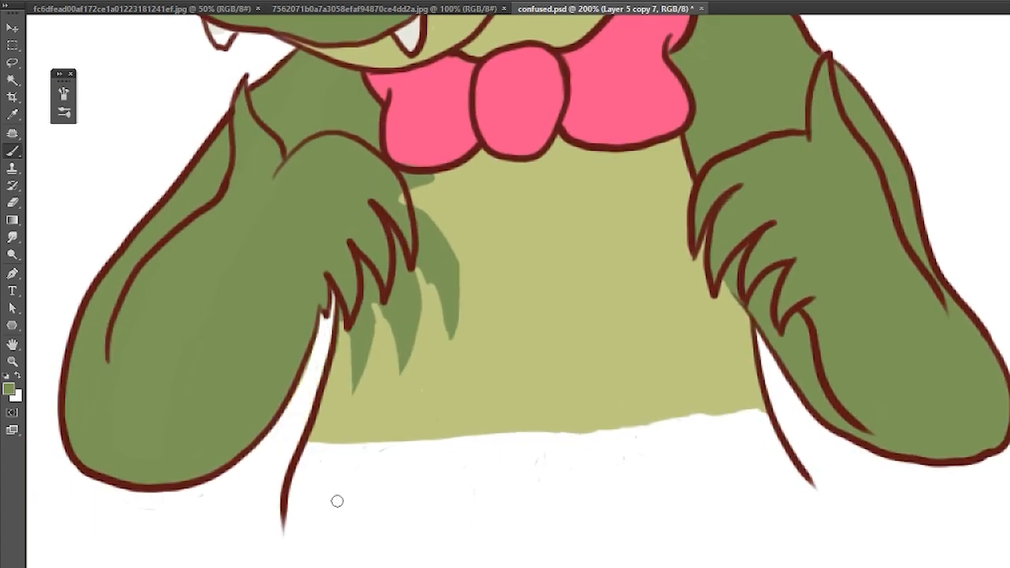
pyautogui.hotkey('ctrl', 'z')
# - Extend the light green belly down between the two torso lines with a larger brush
pyautogui.keyDown('alt'); pyautogui.click(347, 431); pyautogui.keyUp('alt')
pyautogui.moveTo(285, 528); pyautogui.dragTo(813, 488)
pyautogui.press(']')
pyautogui.press(']')
pyautogui.moveTo(324, 458)
pyautogui.mouseDown()
pyautogui.moveTo(307, 481)
pyautogui.moveTo(746, 417)
pyautogui.moveTo(734, 479)
pyautogui.mouseUp()
# - Cover the stray dark green beside the left-hand fingers with light belly green and save the document
pyautogui.moveTo(557, 363); pyautogui.dragTo(546, 486)
pyautogui.press('[')
pyautogui.press('[')
pyautogui.moveTo(397, 298); pyautogui.dragTo(419, 304)
pyautogui.moveTo(415, 343); pyautogui.dragTo(437, 457)
pyautogui.moveTo(408, 398); pyautogui.dragTo(384, 491)
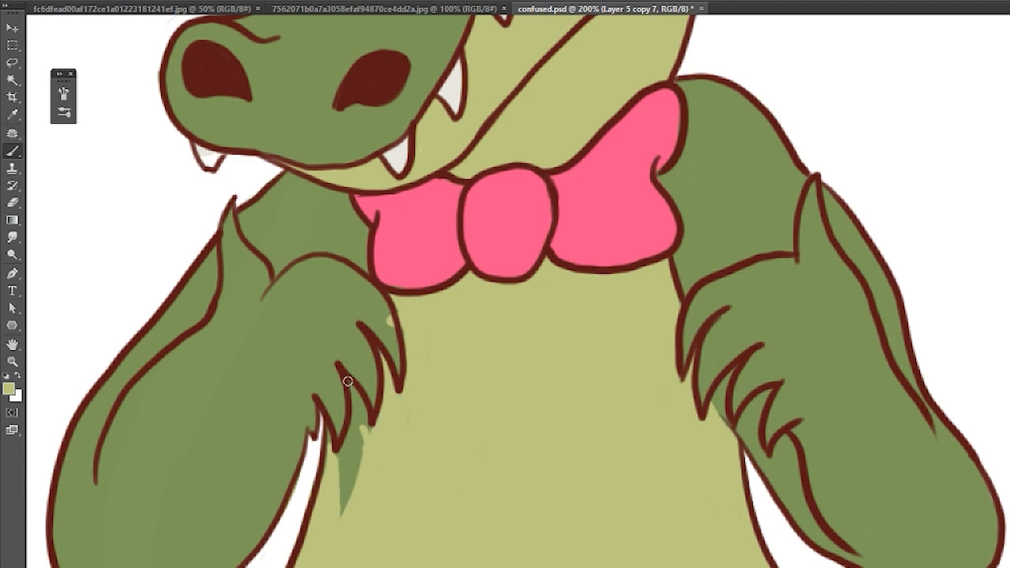
pyautogui.moveTo(348, 383); pyautogui.dragTo(345, 497)
pyautogui.keyDown('alt'); pyautogui.click(395, 331); pyautogui.keyUp('alt')
pyautogui.hotkey('ctrl', 's')
pyautogui.hotkey('ctrl', '-')
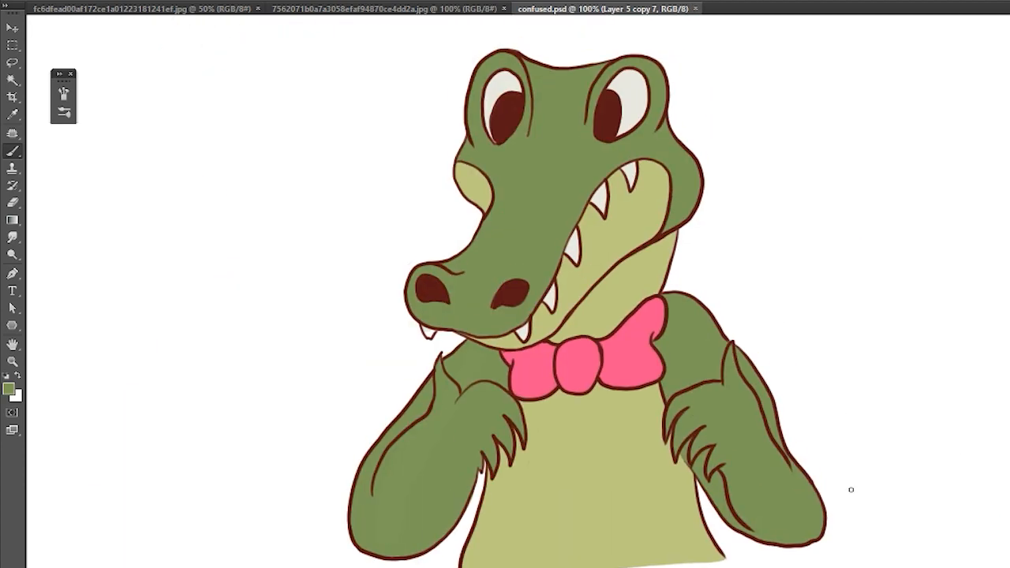
# - Duplicate the colour layer for the next frame and adjust the green around the shoulders and left-hand thumb
pyautogui.click(834, 497)
pyautogui.hotkey('ctrl', '+')
pyautogui.press('e')
pyautogui.moveTo(662, 311)
pyautogui.mouseDown()
pyautogui.moveTo(617, 427)
pyautogui.moveTo(730, 312)
pyautogui.mouseUp()
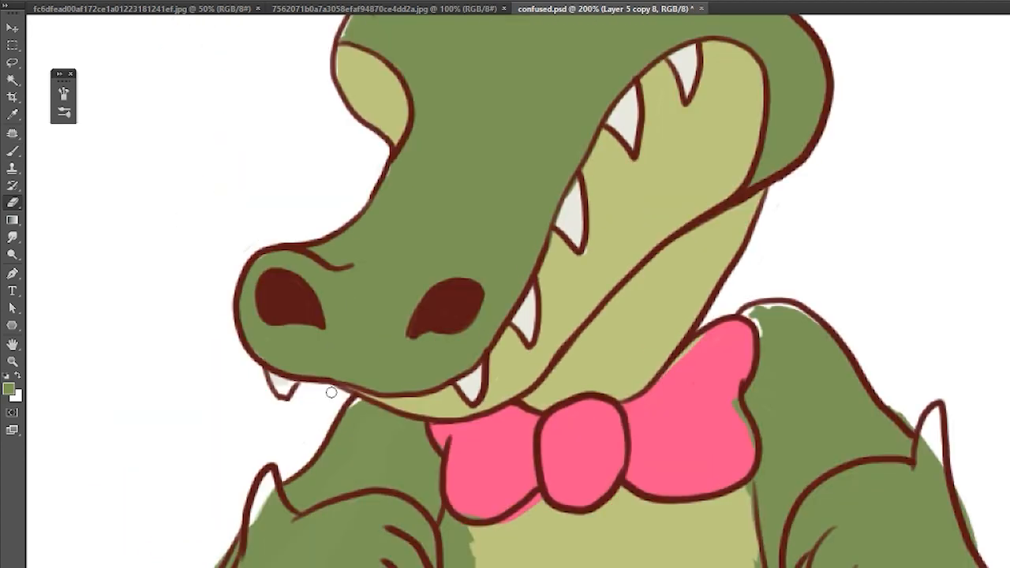
pyautogui.press('b')
pyautogui.moveTo(268, 475); pyautogui.dragTo(252, 524)
# - Paint light green over the stray pink and dark green below the bow tie and along the belly edges
pyautogui.keyDown('alt'); pyautogui.click(505, 541); pyautogui.keyUp('alt')
pyautogui.moveTo(540, 498); pyautogui.dragTo(505, 521)
pyautogui.moveTo(490, 505)
pyautogui.mouseDown()
pyautogui.moveTo(478, 403)
pyautogui.moveTo(444, 512)
pyautogui.mouseUp()
pyautogui.moveTo(439, 460); pyautogui.dragTo(426, 545)
pyautogui.moveTo(745, 480)
pyautogui.mouseDown()
pyautogui.moveTo(744, 336)
pyautogui.moveTo(669, 172)
pyautogui.mouseUp()
pyautogui.moveTo(752, 351); pyautogui.dragTo(785, 411)
pyautogui.moveTo(328, 263); pyautogui.dragTo(337, 227)
pyautogui.moveTo(293, 415); pyautogui.dragTo(423, 461)
# - Fill the left-hand forearm's lower edge with dark green and erase the spill outside its outline
pyautogui.keyDown('alt'); pyautogui.click(261, 442); pyautogui.keyUp('alt')
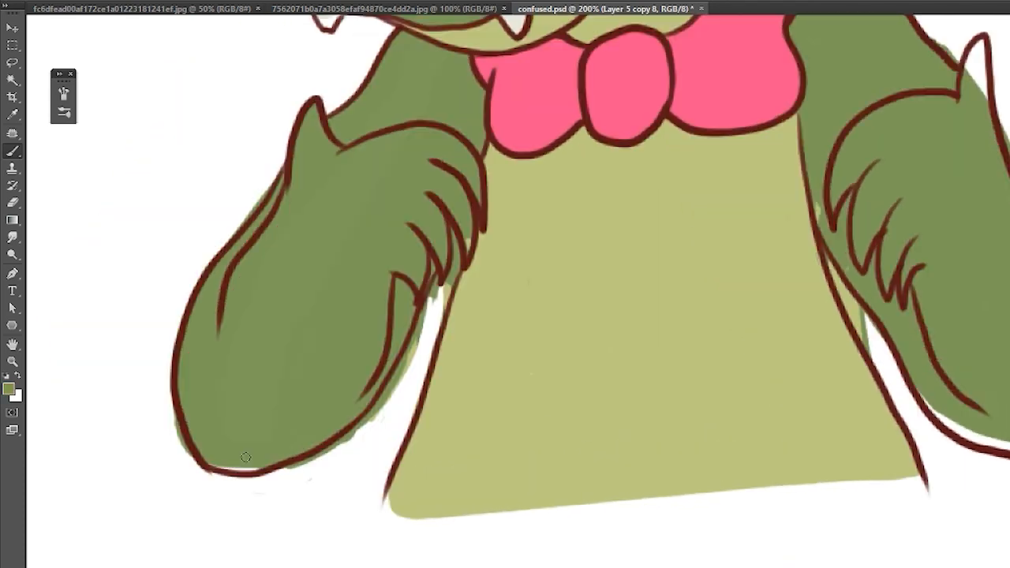
pyautogui.moveTo(213, 467); pyautogui.dragTo(260, 469)
pyautogui.click(15, 203)
pyautogui.moveTo(348, 442)
pyautogui.mouseDown()
pyautogui.moveTo(293, 467)
pyautogui.moveTo(447, 259)
pyautogui.mouseUp()
pyautogui.press('b')
pyautogui.moveTo(505, 250); pyautogui.dragTo(481, 265)
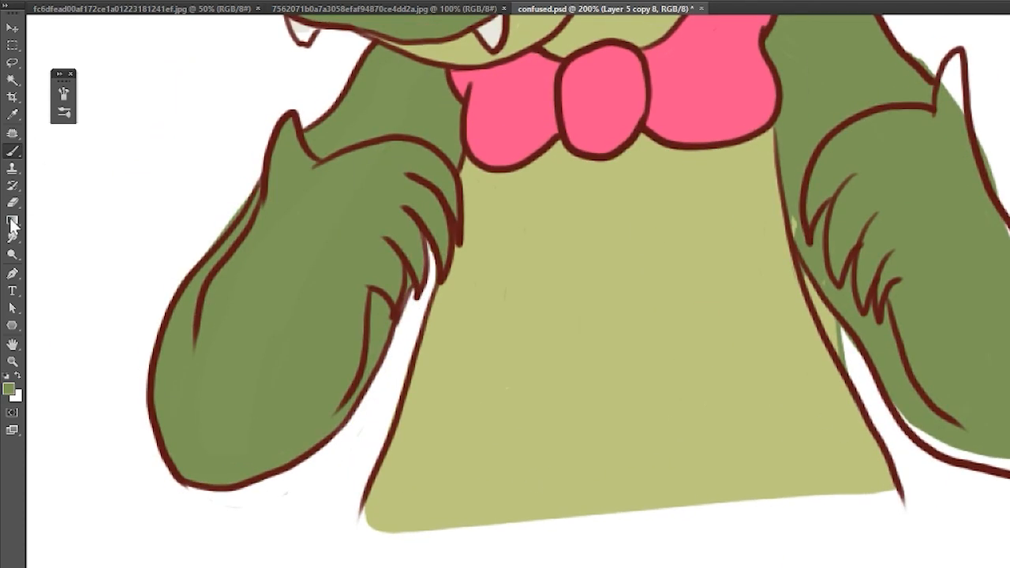
pyautogui.click(12, 203)
pyautogui.moveTo(250, 196); pyautogui.dragTo(207, 253)
# - Fill the white gaps in the right-hand thumb and along the forearm's outer edge with dark green
pyautogui.moveTo(790, 316); pyautogui.dragTo(539, 366)
pyautogui.moveTo(555, 316); pyautogui.dragTo(595, 423)
pyautogui.click(15, 150)
pyautogui.moveTo(708, 507); pyautogui.dragTo(825, 507)
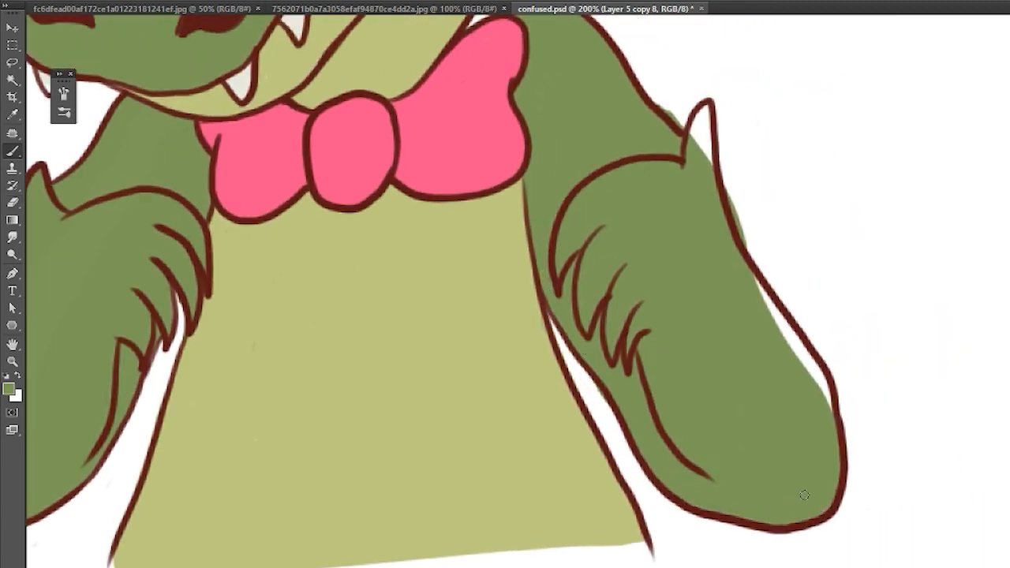
pyautogui.moveTo(764, 292); pyautogui.dragTo(829, 406)
pyautogui.moveTo(698, 148)
pyautogui.mouseDown()
pyautogui.moveTo(704, 111)
pyautogui.moveTo(619, 240)
pyautogui.moveTo(611, 234)
pyautogui.mouseUp()
# - Erase the green spill outside the right-hand arm, touch up the head edges with dark green and save the document
pyautogui.press('e')
pyautogui.moveTo(649, 292); pyautogui.dragTo(665, 349)
pyautogui.moveTo(501, 212); pyautogui.dragTo(815, 500)
pyautogui.scroll(3, 815, 501)
pyautogui.press('b')
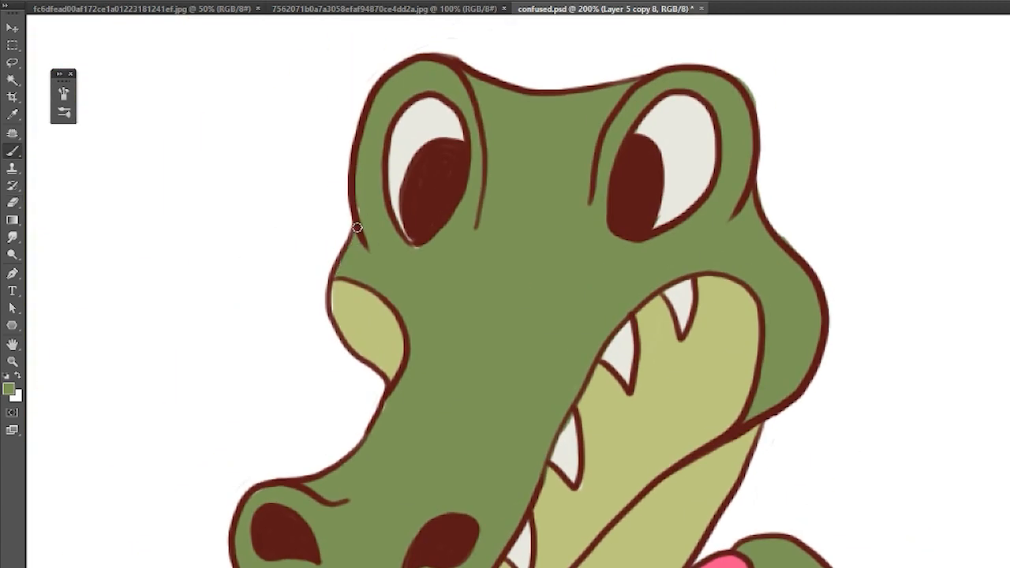
pyautogui.keyDown('alt'); pyautogui.click(685, 246); pyautogui.keyUp('alt')
pyautogui.hotkey('ctrl', 's')
# - Touch up the lower jaw with light belly green and duplicate the colour layer for the next frame
pyautogui.keyDown('alt'); pyautogui.click(587, 440); pyautogui.keyUp('alt')
pyautogui.moveTo(564, 432); pyautogui.dragTo(639, 220)
pyautogui.keyDown('alt'); pyautogui.click(561, 419); pyautogui.keyUp('alt')
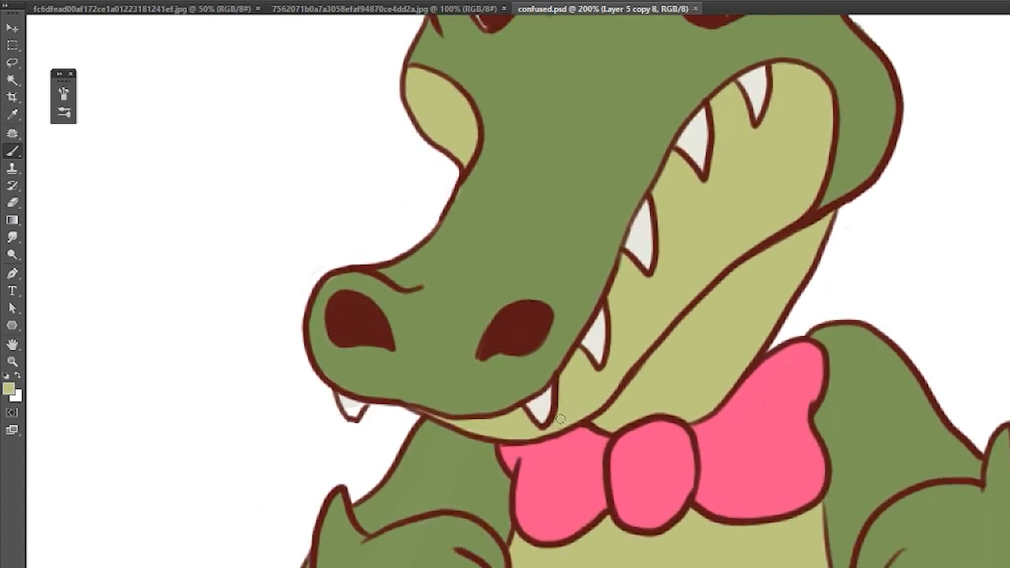
pyautogui.hotkey('ctrl', '-')
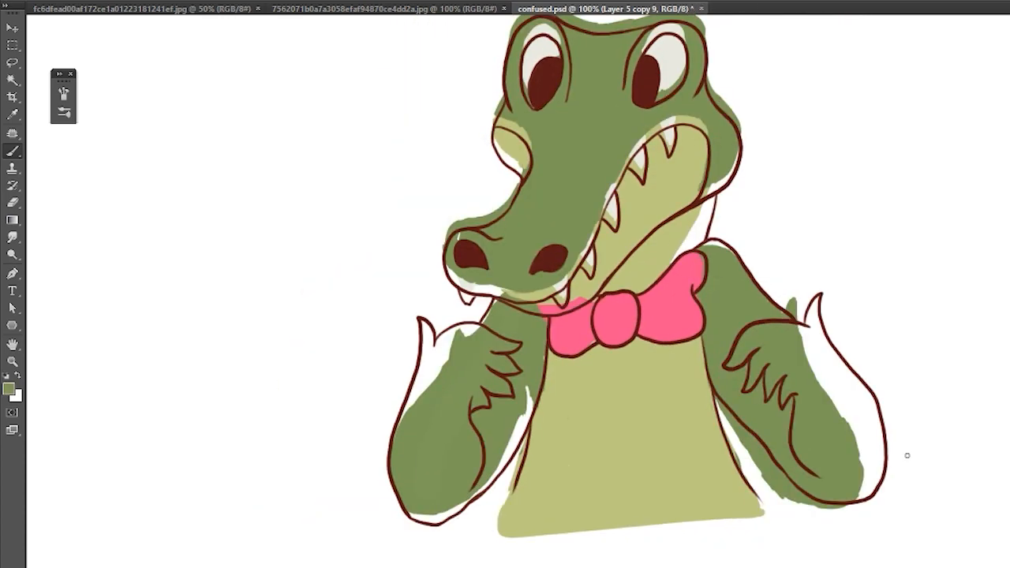
# - Erase the green spill outside the top and right-hand side of the head outline
pyautogui.hotkey('ctrl', '+')
pyautogui.scroll(3, 505, 316)
pyautogui.press('e')
pyautogui.moveTo(429, 66)
pyautogui.mouseDown()
pyautogui.moveTo(515, 102)
pyautogui.moveTo(758, 126)
pyautogui.moveTo(758, 190)
pyautogui.moveTo(817, 316)
pyautogui.mouseUp()
# - Match the dark green and off-white fills to the outlines of both eyes
pyautogui.press('b')
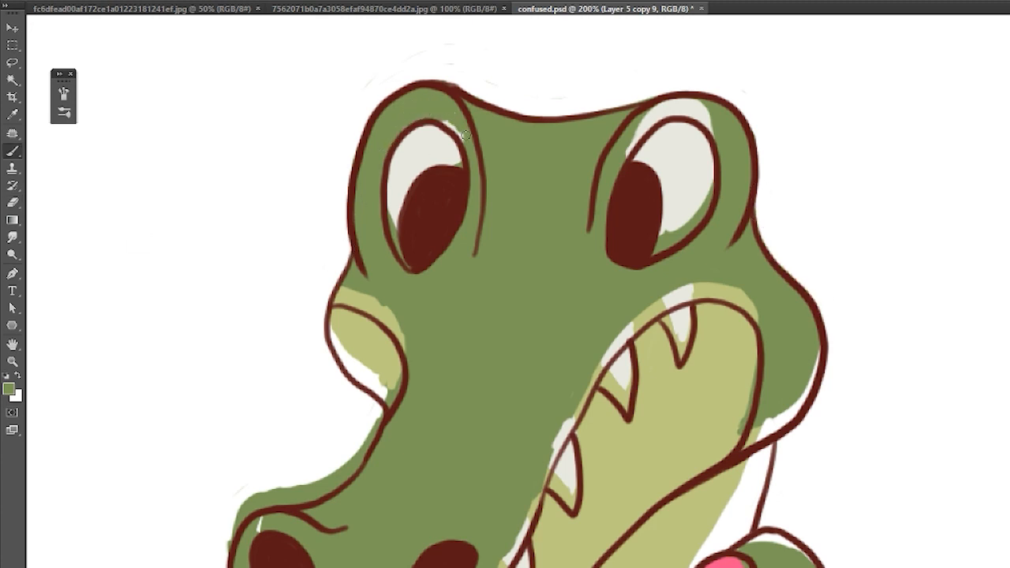
pyautogui.moveTo(628, 154); pyautogui.dragTo(709, 118)
pyautogui.moveTo(453, 157); pyautogui.dragTo(461, 165)
pyautogui.moveTo(663, 240); pyautogui.dragTo(710, 189)
pyautogui.moveTo(743, 310); pyautogui.dragTo(709, 243)
# - Paint dark green into the right-hand cheek, along the upper lip and along the snout's lower edge
pyautogui.keyDown('alt'); pyautogui.click(750, 300); pyautogui.keyUp('alt')
pyautogui.moveTo(730, 363); pyautogui.dragTo(778, 301)
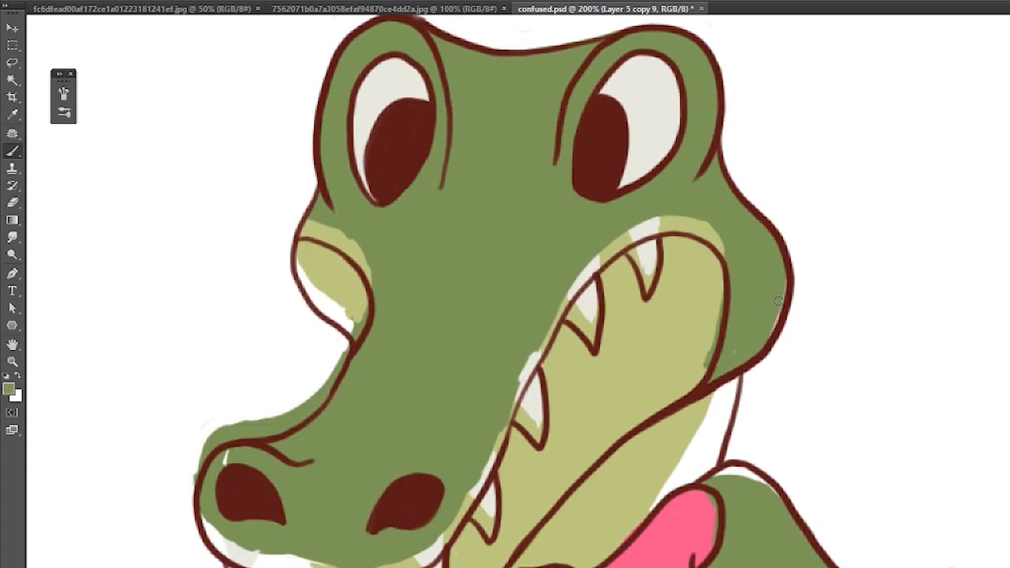
pyautogui.moveTo(617, 260)
pyautogui.mouseDown()
pyautogui.moveTo(707, 226)
pyautogui.moveTo(724, 263)
pyautogui.mouseUp()
pyautogui.moveTo(546, 341); pyautogui.dragTo(426, 553)
pyautogui.moveTo(442, 545); pyautogui.dragTo(477, 469)
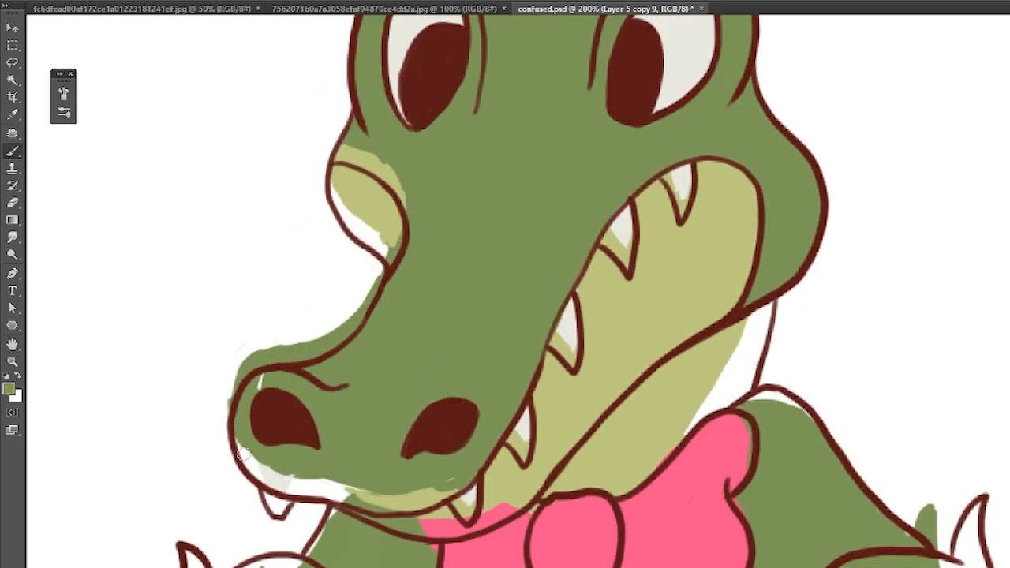
pyautogui.moveTo(242, 446)
pyautogui.mouseDown()
pyautogui.moveTo(332, 484)
pyautogui.moveTo(454, 488)
pyautogui.mouseUp()
# - Erase the dark green spill above the snout and along its bridge
pyautogui.press('e')
pyautogui.moveTo(234, 406); pyautogui.dragTo(374, 282)
pyautogui.moveTo(177, 168); pyautogui.dragTo(137, 285)
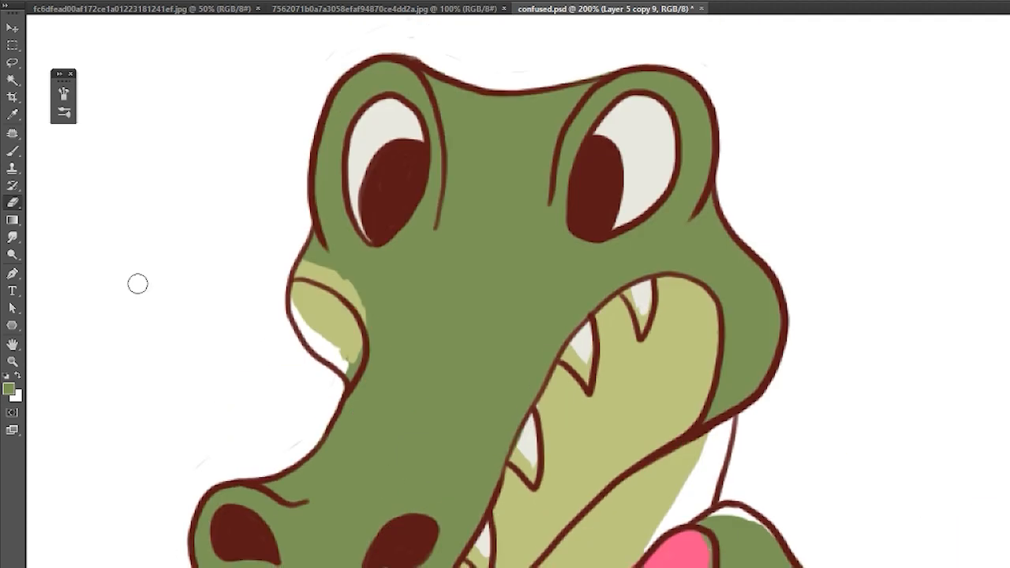
# - Fill the left-hand mouth corner with light green and cover the spill around it with dark green
pyautogui.press('b')
pyautogui.keyDown('alt'); pyautogui.click(323, 310); pyautogui.keyUp('alt')
pyautogui.moveTo(296, 306); pyautogui.dragTo(357, 331)
pyautogui.keyDown('alt'); pyautogui.click(382, 316); pyautogui.keyUp('alt')
pyautogui.moveTo(303, 267); pyautogui.dragTo(364, 320)
pyautogui.moveTo(780, 342); pyautogui.dragTo(786, 248)
# - Fill the neck's right-hand edge with light green and complete the teeth with off-white
pyautogui.keyDown('alt'); pyautogui.click(671, 406); pyautogui.keyUp('alt')
pyautogui.moveTo(734, 330); pyautogui.dragTo(657, 451)
pyautogui.keyDown('alt'); pyautogui.click(535, 339); pyautogui.keyUp('alt')
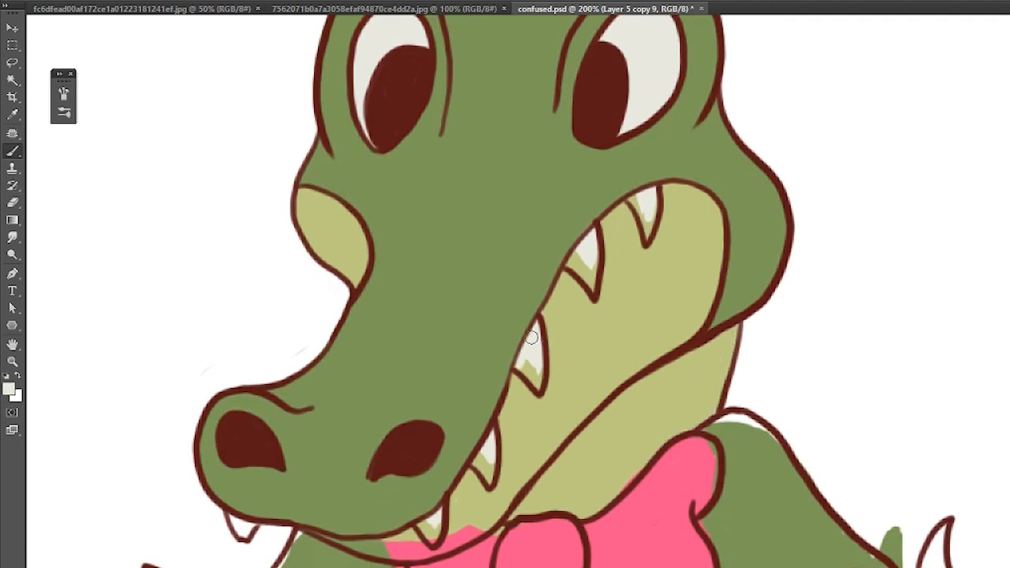
pyautogui.moveTo(577, 264); pyautogui.dragTo(598, 298)
pyautogui.moveTo(636, 200); pyautogui.dragTo(649, 236)
pyautogui.moveTo(480, 462); pyautogui.dragTo(491, 480)
pyautogui.moveTo(431, 521); pyautogui.dragTo(439, 449)
# - Cover the stray pink on the lower jaw with light green and fill the bow tie's gaps with pink
pyautogui.keyDown('alt'); pyautogui.click(305, 487); pyautogui.keyUp('alt')
pyautogui.moveTo(305, 465); pyautogui.dragTo(283, 502)
pyautogui.keyDown('alt'); pyautogui.click(418, 464); pyautogui.keyUp('alt')
pyautogui.moveTo(325, 463)
pyautogui.mouseDown()
pyautogui.moveTo(394, 477)
pyautogui.moveTo(476, 465)
pyautogui.mouseUp()
pyautogui.moveTo(569, 228); pyautogui.dragTo(552, 182)
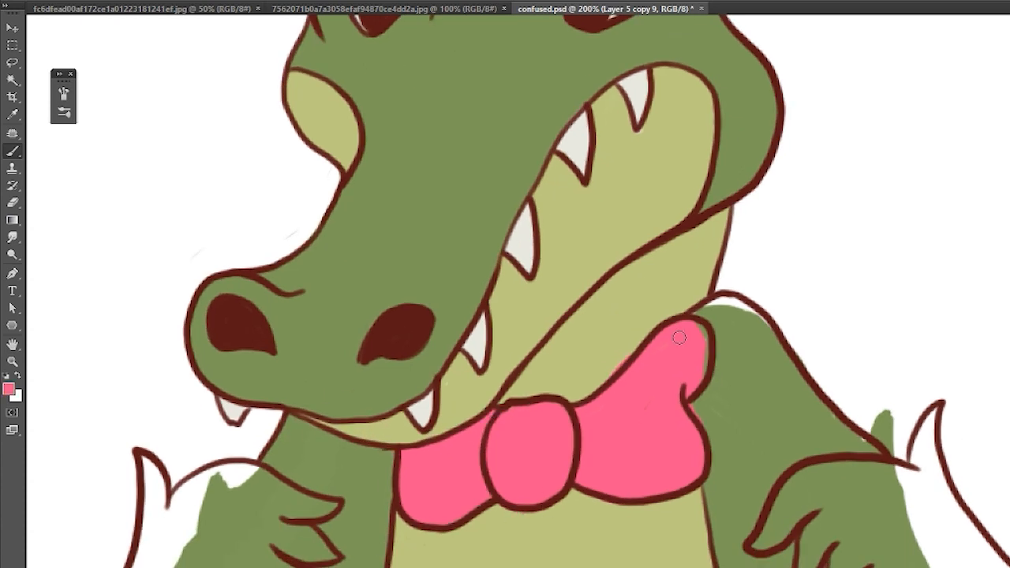
# - Fill the right-hand shoulder and the left-hand thumb, hand and forearm with dark green
pyautogui.moveTo(717, 308); pyautogui.dragTo(763, 318)
pyautogui.moveTo(758, 553); pyautogui.dragTo(842, 403)
pyautogui.moveTo(251, 139); pyautogui.dragTo(257, 243)
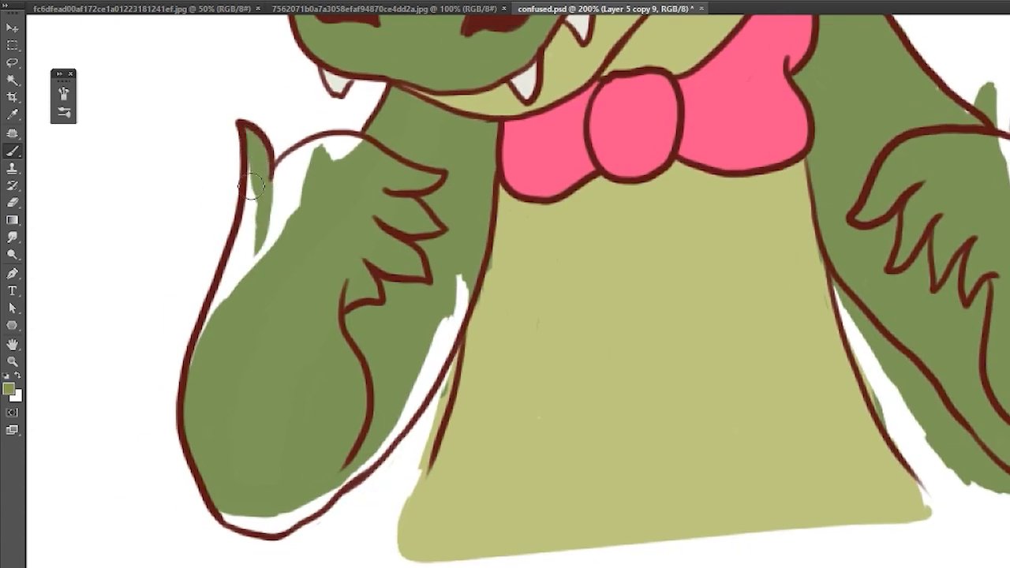
pyautogui.moveTo(252, 170); pyautogui.dragTo(203, 353)
pyautogui.moveTo(269, 253)
pyautogui.mouseDown()
pyautogui.moveTo(328, 146)
pyautogui.moveTo(353, 144)
pyautogui.mouseUp()
pyautogui.moveTo(225, 502)
pyautogui.mouseDown()
pyautogui.moveTo(311, 502)
pyautogui.moveTo(464, 278)
pyautogui.mouseUp()
# - Erase the spill between the left-hand arm and belly and below the right-hand forearm
pyautogui.press('e')
pyautogui.moveTo(420, 477); pyautogui.dragTo(455, 352)
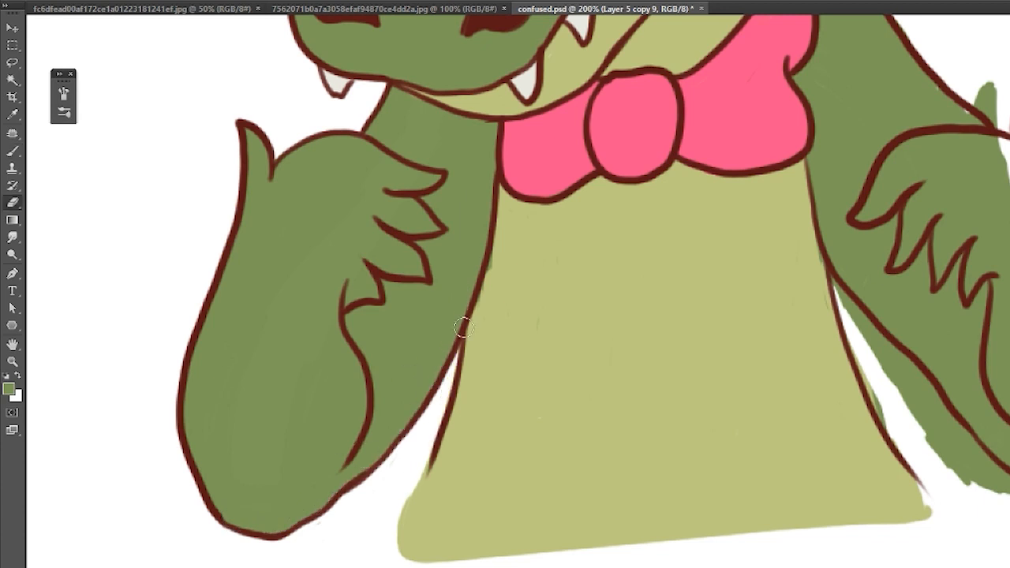
pyautogui.press('b')
pyautogui.moveTo(713, 486); pyautogui.dragTo(353, 522)
pyautogui.press('e')
pyautogui.moveTo(500, 390)
pyautogui.mouseDown()
pyautogui.moveTo(526, 446)
pyautogui.moveTo(540, 428)
pyautogui.mouseUp()
pyautogui.moveTo(652, 526); pyautogui.dragTo(724, 538)
# - Touch up the belly edge with light green and fill the right-hand thumb and forearm with dark green
pyautogui.press('b')
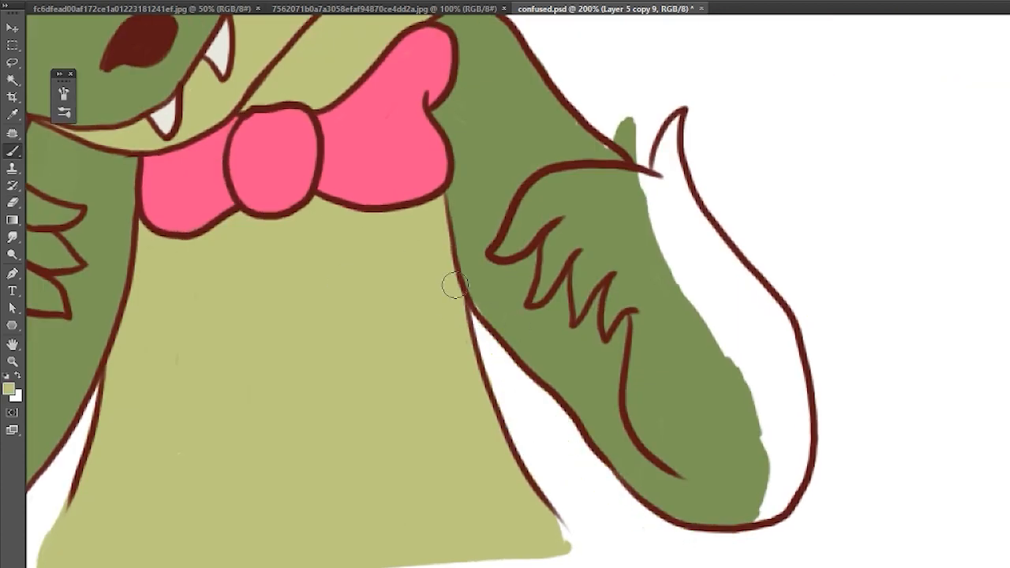
pyautogui.moveTo(663, 198); pyautogui.dragTo(519, 226)
pyautogui.moveTo(498, 211)
pyautogui.mouseDown()
pyautogui.moveTo(526, 257)
pyautogui.moveTo(574, 303)
pyautogui.moveTo(634, 523)
pyautogui.moveTo(615, 379)
pyautogui.mouseUp()
pyautogui.hotkey('ctrl', 'z')
pyautogui.keyDown('alt'); pyautogui.click(494, 236); pyautogui.keyUp('alt')
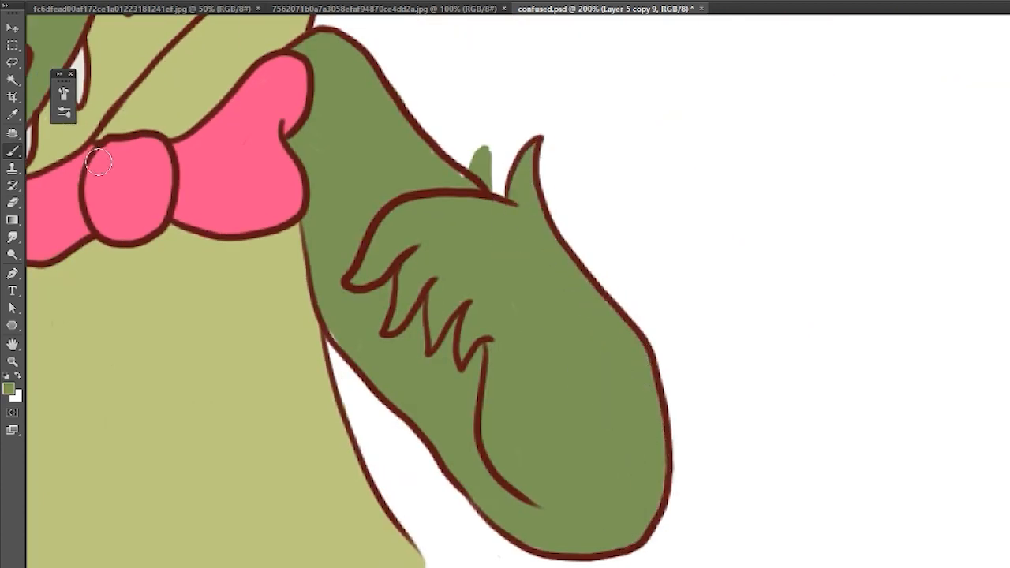
# - Erase the stray green spike beside the right-hand thumb and save the document
pyautogui.click(12, 203)
pyautogui.moveTo(483, 150); pyautogui.dragTo(482, 178)
pyautogui.hotkey('ctrl', 's')
pyautogui.hotkey('ctrl', '-')
# - Duplicate the colour layer for the next frame and fill the left-hand thumb, fingers and forearm with dark green
pyautogui.hotkey('ctrl', 'j')
pyautogui.moveTo(746, 553); pyautogui.dragTo(895, 469)
pyautogui.hotkey('ctrl', '+')
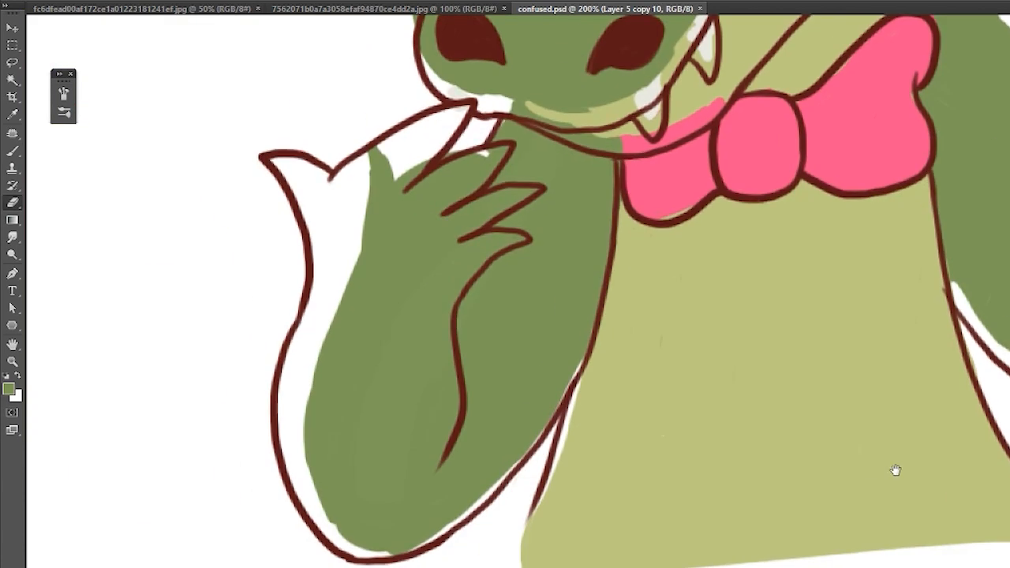
pyautogui.click(13, 151)
pyautogui.moveTo(286, 163)
pyautogui.mouseDown()
pyautogui.moveTo(322, 251)
pyautogui.moveTo(360, 257)
pyautogui.mouseUp()
pyautogui.moveTo(431, 126)
pyautogui.mouseDown()
pyautogui.moveTo(380, 152)
pyautogui.moveTo(345, 288)
pyautogui.moveTo(371, 523)
pyautogui.moveTo(592, 321)
pyautogui.mouseUp()
# - Touch up the belly's left-hand edge with light green and erase the green between the upper fingers
pyautogui.keyDown('alt'); pyautogui.click(611, 317); pyautogui.keyUp('alt')
pyautogui.moveTo(592, 387); pyautogui.dragTo(557, 518)
pyautogui.moveTo(466, 136); pyautogui.dragTo(372, 254)
pyautogui.press('e')
pyautogui.moveTo(373, 254); pyautogui.dragTo(360, 271)
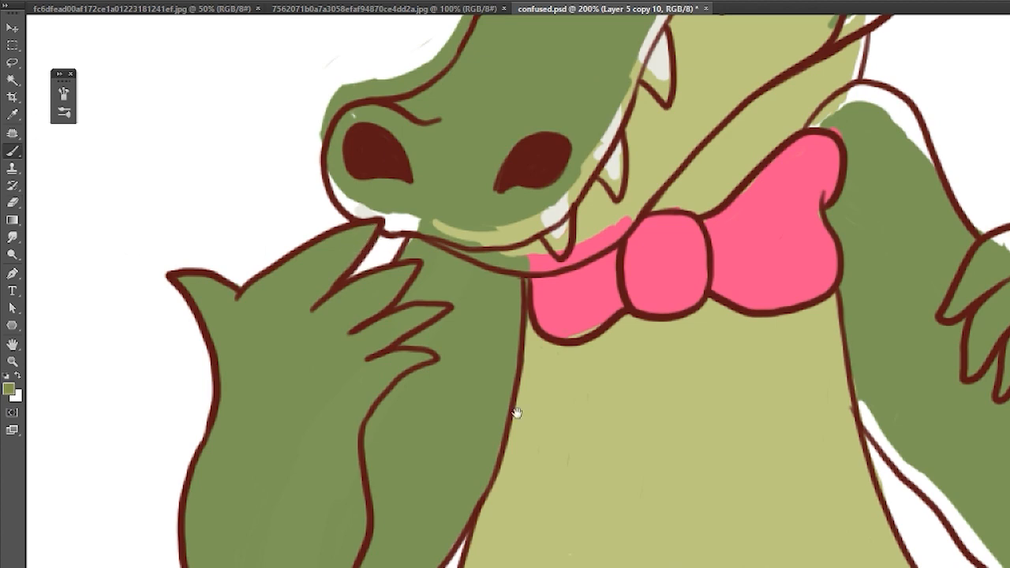
# - Recolour the snout, upper lip, lower jaw and teeth with dark green, light green and off-white to match the outlines
pyautogui.moveTo(515, 413); pyautogui.dragTo(358, 486)
pyautogui.moveTo(707, 81)
pyautogui.mouseDown()
pyautogui.moveTo(646, 272)
pyautogui.moveTo(677, 217)
pyautogui.mouseUp()
pyautogui.keyDown('alt'); pyautogui.click(605, 244); pyautogui.keyUp('alt')
pyautogui.moveTo(263, 522); pyautogui.dragTo(360, 516)
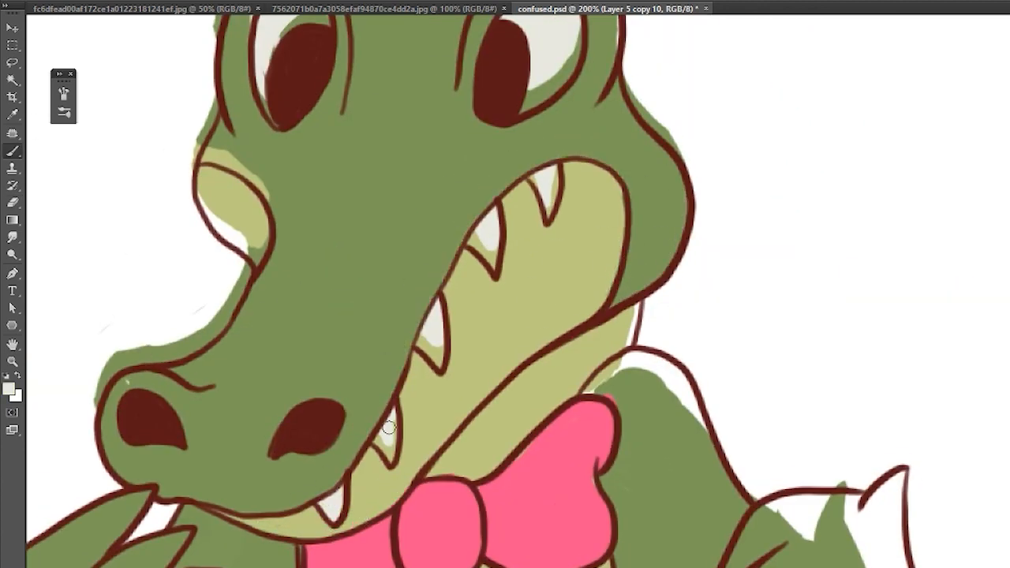
pyautogui.keyDown('alt'); pyautogui.click(136, 378); pyautogui.keyUp('alt')
# - Erase the spill above the snout and around the head, and match the left-hand mouth corner's colours to its outline
pyautogui.press('e')
pyautogui.moveTo(126, 360)
pyautogui.mouseDown()
pyautogui.moveTo(97, 399)
pyautogui.moveTo(241, 286)
pyautogui.mouseUp()
pyautogui.moveTo(504, 384); pyautogui.dragTo(566, 447)
pyautogui.moveTo(263, 233); pyautogui.dragTo(280, 161)
pyautogui.moveTo(298, 126); pyautogui.dragTo(276, 256)
pyautogui.moveTo(403, 150); pyautogui.dragTo(615, 130)
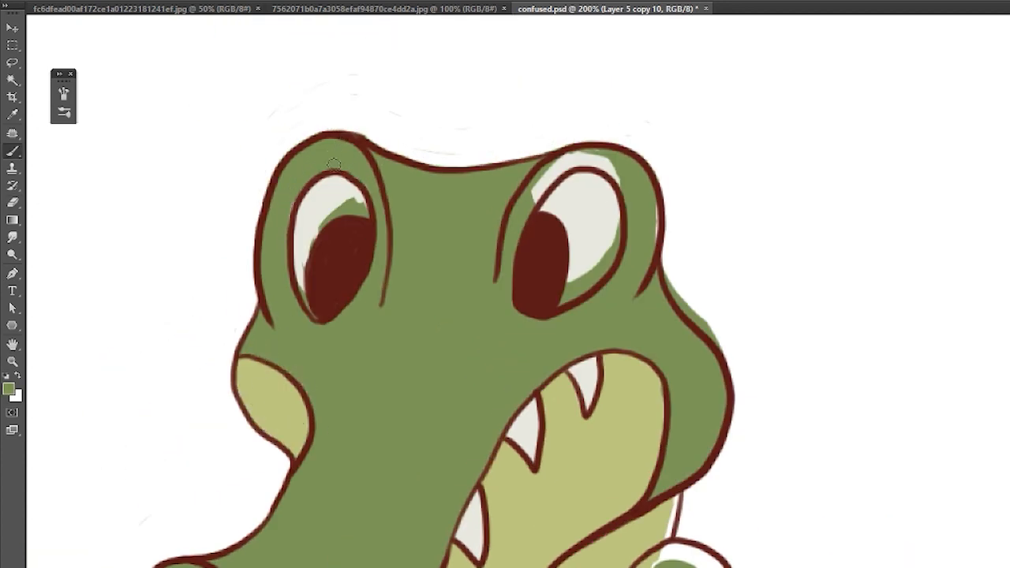
# - Complete the eye whites with off-white, cover the spill around them with dark green and save the document
pyautogui.moveTo(567, 289); pyautogui.dragTo(616, 229)
pyautogui.keyDown('alt'); pyautogui.click(638, 189); pyautogui.keyUp('alt')
pyautogui.moveTo(591, 158); pyautogui.dragTo(524, 206)
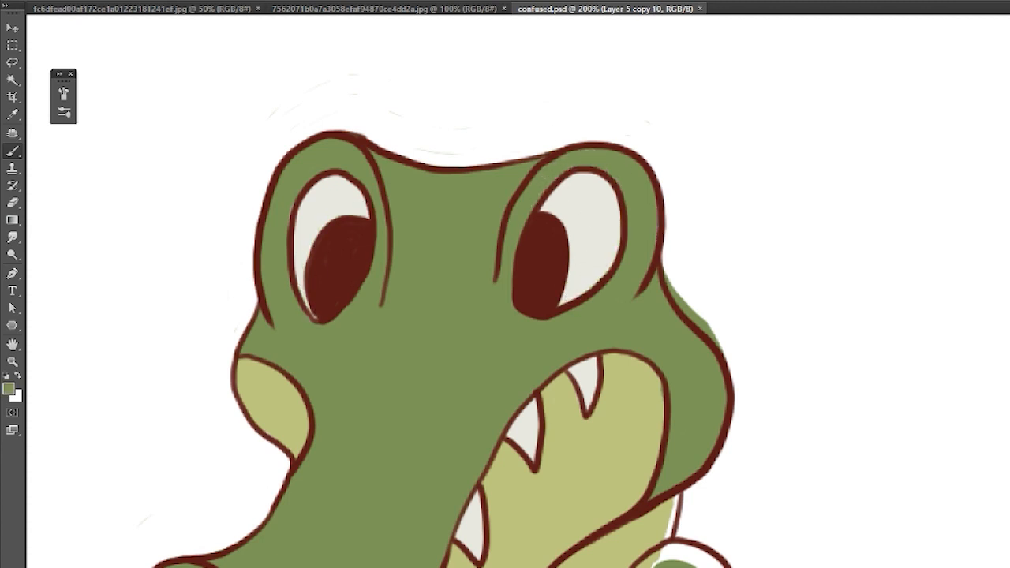
# - Fill the right-hand shoulder with dark green and the neck edge above the bow tie with light green
pyautogui.moveTo(675, 429); pyautogui.dragTo(632, 299)
pyautogui.moveTo(596, 447); pyautogui.dragTo(650, 424)
pyautogui.moveTo(668, 461); pyautogui.dragTo(564, 320)
pyautogui.moveTo(555, 283); pyautogui.dragTo(602, 351)
pyautogui.keyDown('alt'); pyautogui.click(364, 370); pyautogui.keyUp('alt')
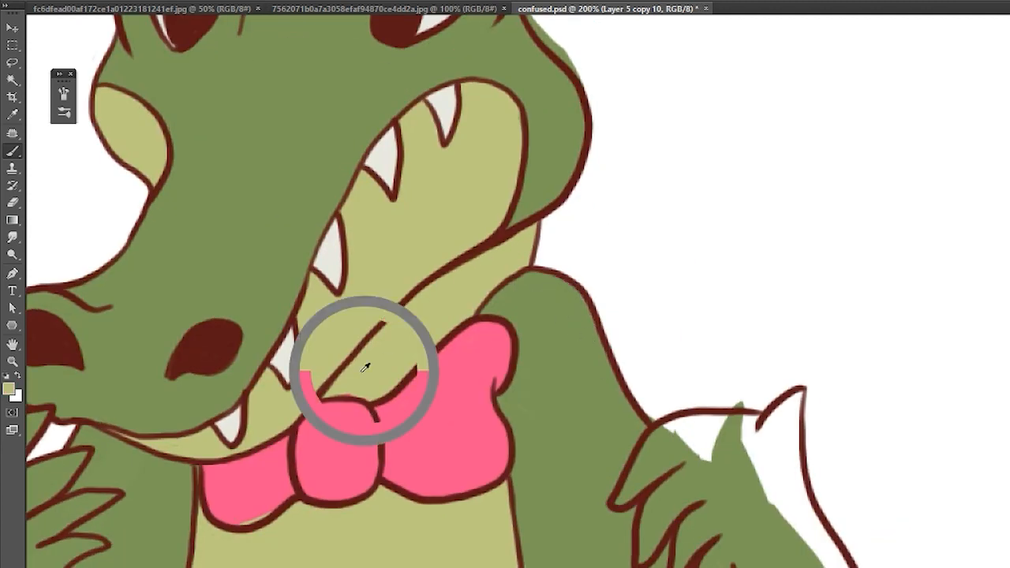
# - Fill the right-hand hand, thumb and outer forearm with dark green
pyautogui.moveTo(923, 564)
pyautogui.mouseDown()
pyautogui.moveTo(846, 467)
pyautogui.moveTo(825, 414)
pyautogui.mouseUp()
pyautogui.keyDown('alt'); pyautogui.click(422, 349); pyautogui.keyUp('alt')
pyautogui.moveTo(432, 380); pyautogui.dragTo(528, 496)
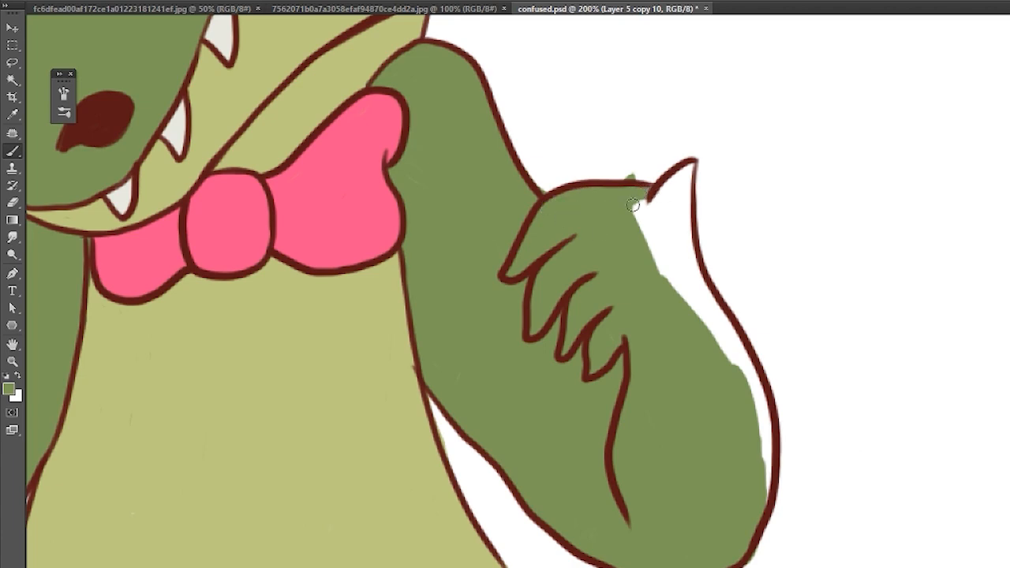
pyautogui.moveTo(633, 205)
pyautogui.mouseDown()
pyautogui.moveTo(690, 182)
pyautogui.moveTo(766, 499)
pyautogui.mouseUp()
pyautogui.moveTo(671, 537); pyautogui.dragTo(649, 424)
pyautogui.moveTo(617, 466); pyautogui.dragTo(709, 469)
# - Erase the green spill above the right-hand wrist and below the forearm
pyautogui.press('e')
pyautogui.moveTo(586, 63); pyautogui.dragTo(611, 65)
pyautogui.moveTo(632, 454); pyautogui.dragTo(821, 453)
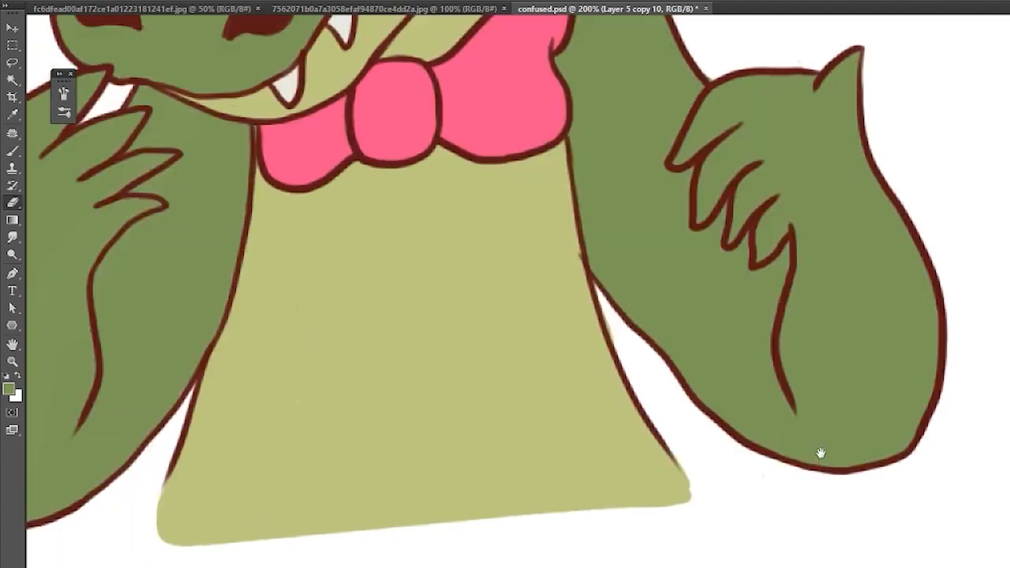
pyautogui.moveTo(695, 166); pyautogui.dragTo(758, 457)
pyautogui.moveTo(738, 171); pyautogui.dragTo(841, 423)
# - Duplicate the colour layer for the next frame and erase the green spill around the head and snout
pyautogui.hotkey('ctrl', '-')
pyautogui.moveTo(871, 373); pyautogui.dragTo(871, 158)
pyautogui.press('Return')
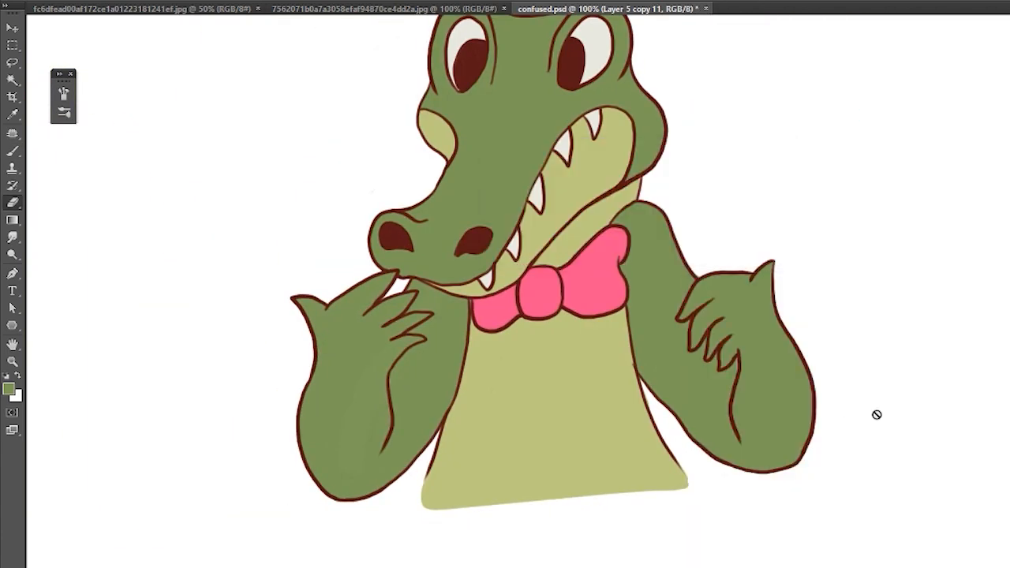
pyautogui.hotkey('ctrl', '+')
pyautogui.moveTo(844, 292); pyautogui.dragTo(787, 478)
pyautogui.moveTo(553, 174); pyautogui.dragTo(646, 414)
pyautogui.moveTo(409, 60); pyautogui.dragTo(346, 134)
pyautogui.moveTo(422, 71)
pyautogui.mouseDown()
pyautogui.moveTo(545, 53)
pyautogui.moveTo(566, 101)
pyautogui.moveTo(738, 85)
pyautogui.mouseUp()
pyautogui.moveTo(758, 175); pyautogui.dragTo(785, 68)
pyautogui.moveTo(265, 399); pyautogui.dragTo(392, 301)
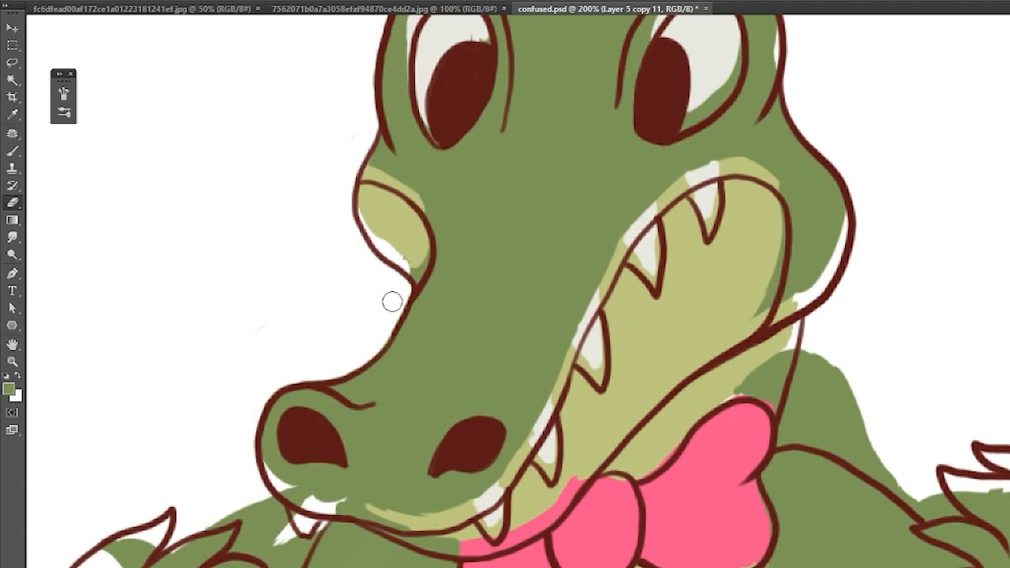
# - Fill the gap in the left-hand mouth corner with light green and cover the spill above it with dark green
pyautogui.moveTo(402, 256); pyautogui.dragTo(422, 270)
pyautogui.keyDown('alt'); pyautogui.click(398, 162); pyautogui.keyUp('alt')
pyautogui.moveTo(371, 164); pyautogui.dragTo(426, 204)
pyautogui.moveTo(467, 147); pyautogui.dragTo(482, 304)
# - Fill both eye whites with off-white and cover the spill above the right-hand eye with dark green
pyautogui.moveTo(423, 228); pyautogui.dragTo(427, 168)
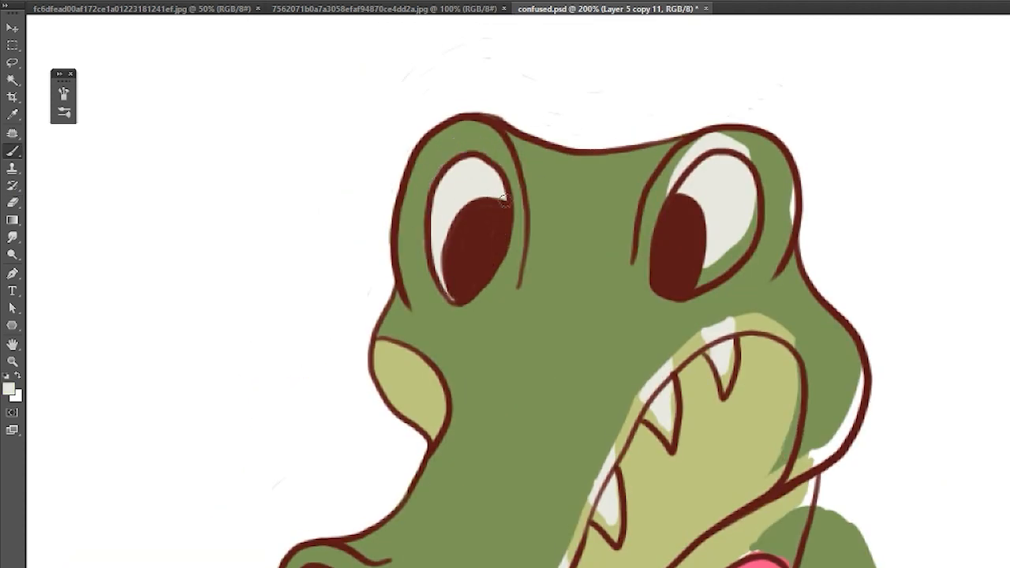
pyautogui.moveTo(704, 277); pyautogui.dragTo(752, 225)
pyautogui.keyDown('alt'); pyautogui.click(759, 150); pyautogui.keyUp('alt')
pyautogui.moveTo(742, 146); pyautogui.dragTo(671, 186)
# - Paint dark green into the right-hand cheek, upper lip and snout's lower edge, and light green over the lower jaw
pyautogui.moveTo(836, 350); pyautogui.dragTo(814, 210)
pyautogui.moveTo(838, 245); pyautogui.dragTo(789, 320)
pyautogui.moveTo(559, 385)
pyautogui.mouseDown()
pyautogui.moveTo(590, 302)
pyautogui.moveTo(765, 191)
pyautogui.moveTo(369, 523)
pyautogui.moveTo(274, 484)
pyautogui.mouseUp()
pyautogui.moveTo(538, 495); pyautogui.dragTo(561, 399)
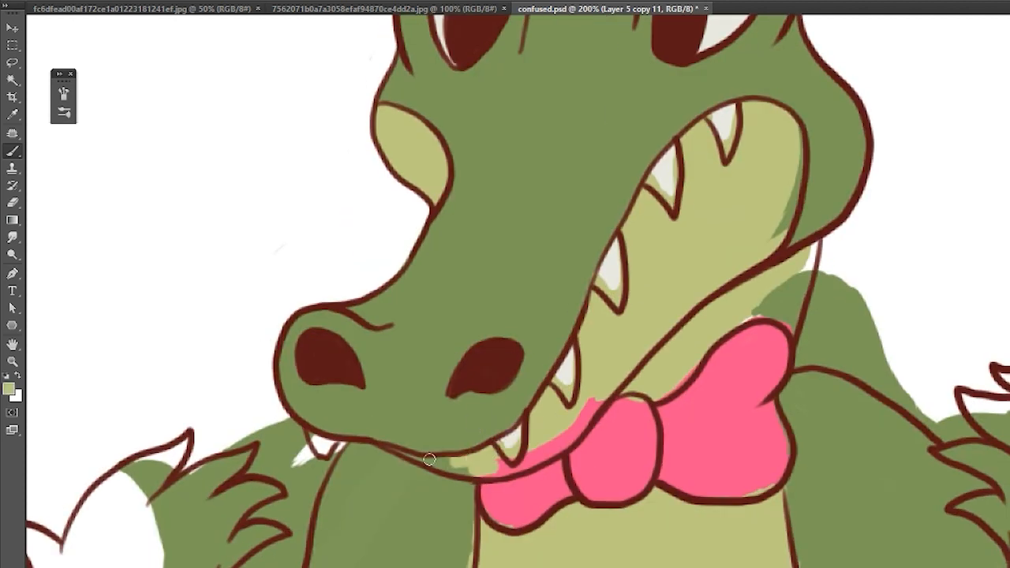
# - Complete the teeth with off-white to match their outlines
pyautogui.keyDown('alt'); pyautogui.click(601, 278); pyautogui.keyUp('alt')
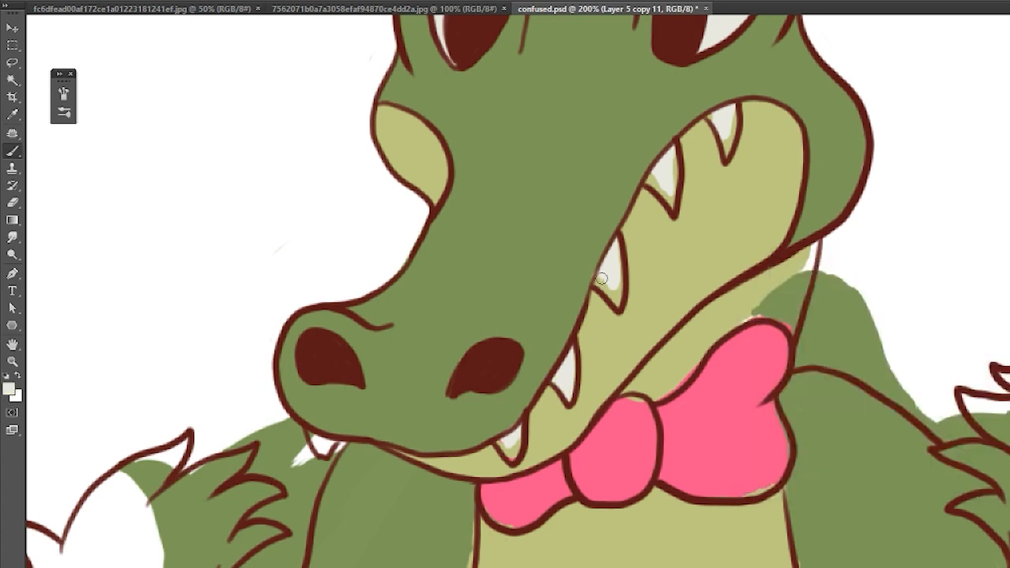
pyautogui.moveTo(264, 451)
pyautogui.mouseDown()
pyautogui.moveTo(292, 427)
pyautogui.moveTo(315, 498)
pyautogui.mouseUp()
pyautogui.moveTo(616, 564); pyautogui.dragTo(688, 431)
pyautogui.moveTo(324, 325)
pyautogui.mouseDown()
pyautogui.moveTo(384, 308)
pyautogui.moveTo(310, 434)
pyautogui.mouseUp()
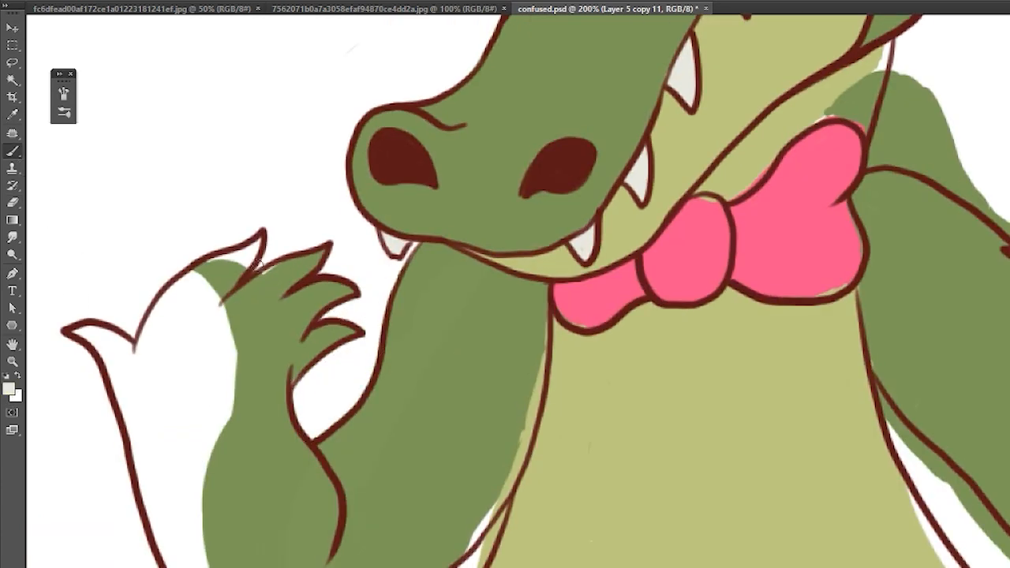
# - Paint dark green into the left-hand raised hand and forearm up to the outlines
pyautogui.moveTo(79, 332)
pyautogui.mouseDown()
pyautogui.moveTo(131, 375)
pyautogui.moveTo(154, 461)
pyautogui.mouseUp()
pyautogui.press(']')
pyautogui.press(']')
pyautogui.press(']')
pyautogui.moveTo(154, 417)
pyautogui.mouseDown()
pyautogui.moveTo(197, 327)
pyautogui.moveTo(175, 474)
pyautogui.mouseUp()
pyautogui.moveTo(181, 474); pyautogui.dragTo(212, 326)
pyautogui.moveTo(189, 335)
pyautogui.mouseDown()
pyautogui.moveTo(225, 448)
pyautogui.moveTo(233, 375)
pyautogui.mouseUp()
pyautogui.moveTo(565, 198); pyautogui.dragTo(537, 338)
# - Erase the dark green spill around the left-hand arm
pyautogui.press('e')
pyautogui.moveTo(297, 519)
pyautogui.mouseDown()
pyautogui.moveTo(464, 440)
pyautogui.moveTo(538, 359)
pyautogui.mouseUp()
pyautogui.moveTo(720, 91); pyautogui.dragTo(510, 170)
# - Paint the right-hand raised hand and forearm dark green up to the outlines
pyautogui.press('b')
pyautogui.moveTo(974, 390); pyautogui.dragTo(606, 450)
pyautogui.moveTo(509, 176)
pyautogui.mouseDown()
pyautogui.moveTo(708, 180)
pyautogui.moveTo(695, 513)
pyautogui.mouseUp()
pyautogui.moveTo(694, 514); pyautogui.dragTo(741, 437)
# - Erase the dark green spill outside the right-hand arm and above its shoulder
pyautogui.press('e')
pyautogui.moveTo(720, 500); pyautogui.dragTo(692, 517)
pyautogui.moveTo(380, 324)
pyautogui.mouseDown()
pyautogui.moveTo(494, 452)
pyautogui.moveTo(636, 529)
pyautogui.mouseUp()
pyautogui.moveTo(506, 174); pyautogui.dragTo(507, 421)
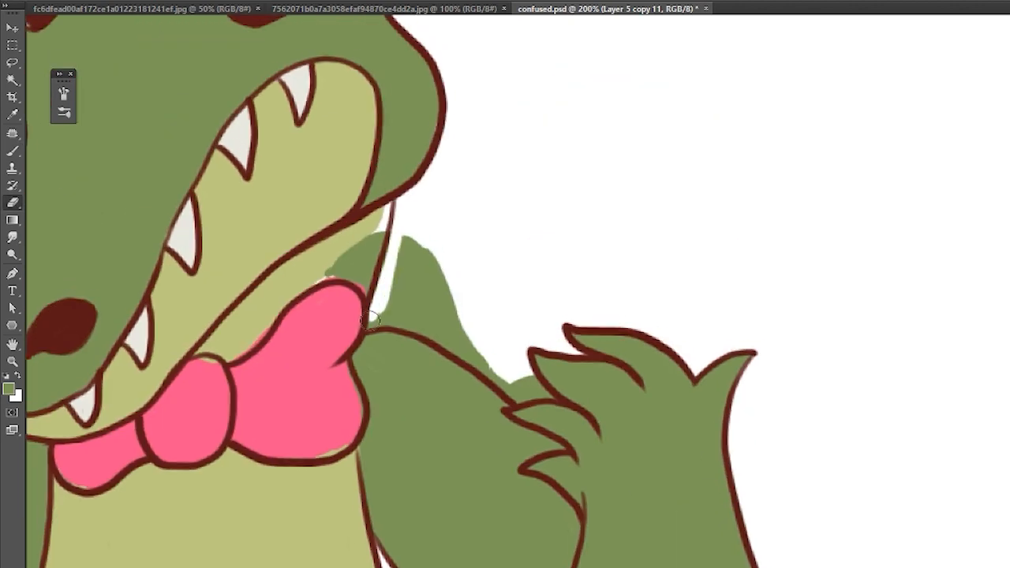
pyautogui.moveTo(400, 240); pyautogui.dragTo(503, 380)
# - Cover the dark green patch on the neck above the bow tie with light green
pyautogui.keyDown('alt'); pyautogui.click(332, 251); pyautogui.keyUp('alt')
pyautogui.moveTo(369, 225)
pyautogui.mouseDown()
pyautogui.moveTo(365, 283)
pyautogui.moveTo(254, 334)
pyautogui.mouseUp()
pyautogui.moveTo(245, 333); pyautogui.dragTo(386, 251)
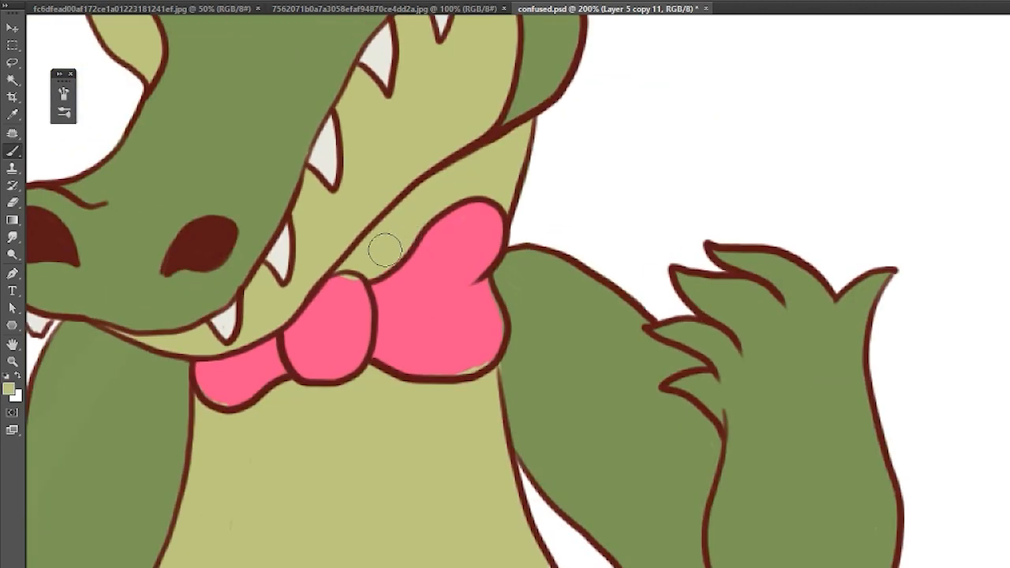
# - Paint light green along the belly's edges and lower corners to match its outlines
pyautogui.moveTo(226, 393); pyautogui.dragTo(226, 395)
pyautogui.keyDown('alt'); pyautogui.click(356, 474); pyautogui.keyUp('alt')
pyautogui.moveTo(407, 562)
pyautogui.mouseDown()
pyautogui.moveTo(671, 434)
pyautogui.moveTo(488, 386)
pyautogui.mouseUp()
pyautogui.moveTo(620, 356); pyautogui.dragTo(727, 492)
pyautogui.moveTo(178, 505); pyautogui.dragTo(174, 529)
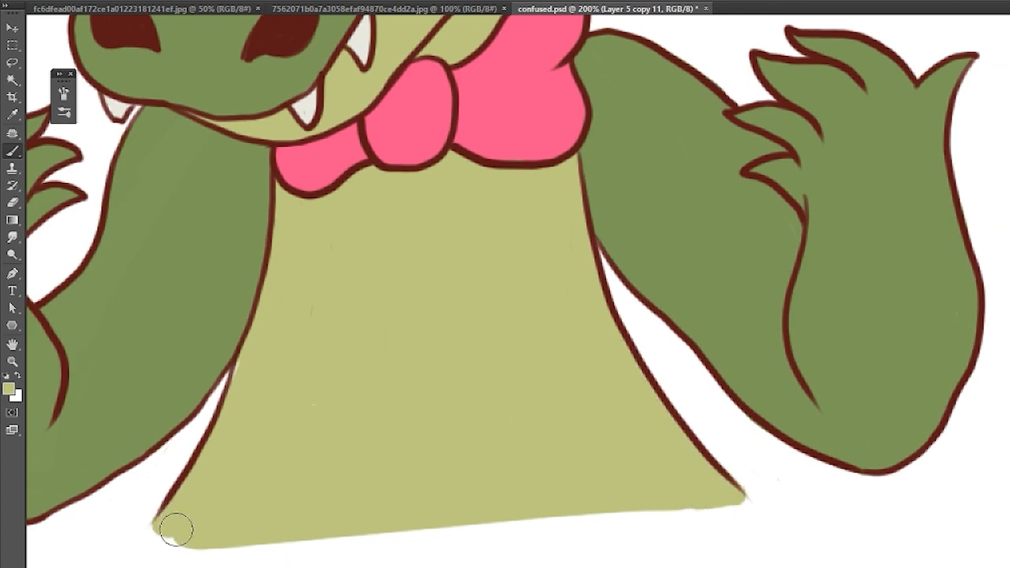
# - Save the document with the coloured frame
pyautogui.hotkey('ctrl', '-')
pyautogui.moveTo(805, 371); pyautogui.dragTo(843, 487)
pyautogui.hotkey('ctrl', 's')
# - Paint dark green around both eyes, across the brow and down the right-hand side of the head in the new frame
pyautogui.keyDown('alt'); pyautogui.click(426, 157); pyautogui.keyUp('alt')
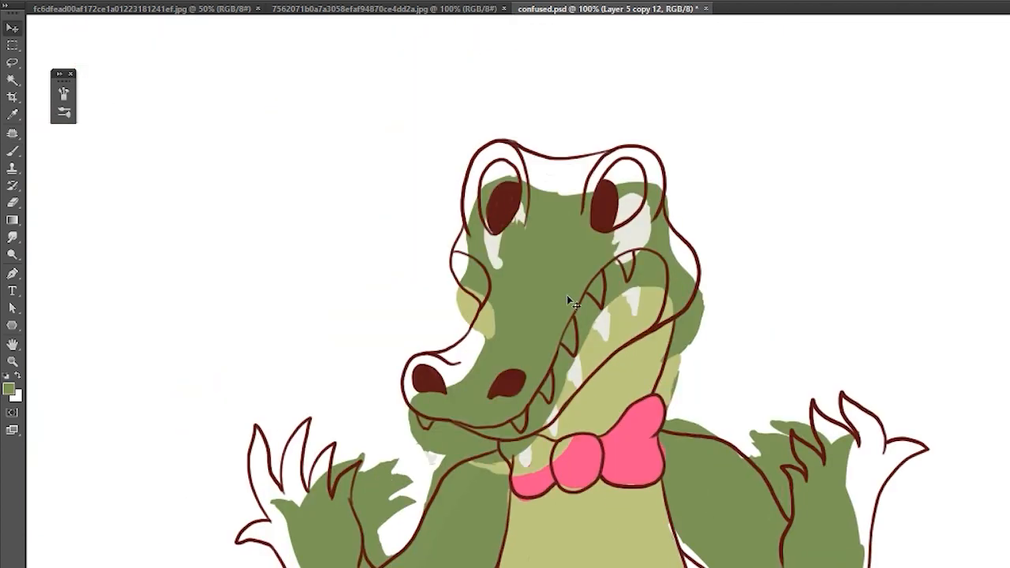
pyautogui.moveTo(420, 301)
pyautogui.mouseDown()
pyautogui.moveTo(476, 155)
pyautogui.moveTo(528, 213)
pyautogui.mouseUp()
pyautogui.moveTo(411, 323); pyautogui.dragTo(404, 355)
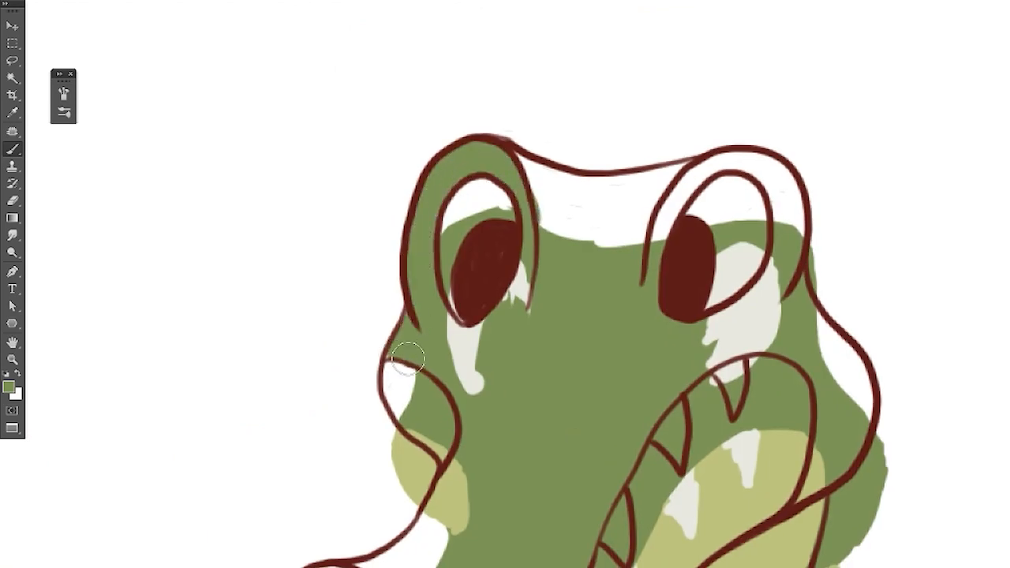
pyautogui.moveTo(460, 324); pyautogui.dragTo(474, 385)
pyautogui.moveTo(521, 272); pyautogui.dragTo(510, 302)
pyautogui.moveTo(528, 167); pyautogui.dragTo(554, 229)
pyautogui.moveTo(530, 164)
pyautogui.mouseDown()
pyautogui.moveTo(696, 163)
pyautogui.moveTo(778, 185)
pyautogui.moveTo(776, 331)
pyautogui.moveTo(865, 406)
pyautogui.mouseUp()
# - Fill both eye whites with white around the pupils
pyautogui.keyDown('alt'); pyautogui.click(730, 201); pyautogui.keyUp('alt')
pyautogui.moveTo(722, 233); pyautogui.dragTo(747, 202)
pyautogui.moveTo(489, 207); pyautogui.dragTo(463, 289)
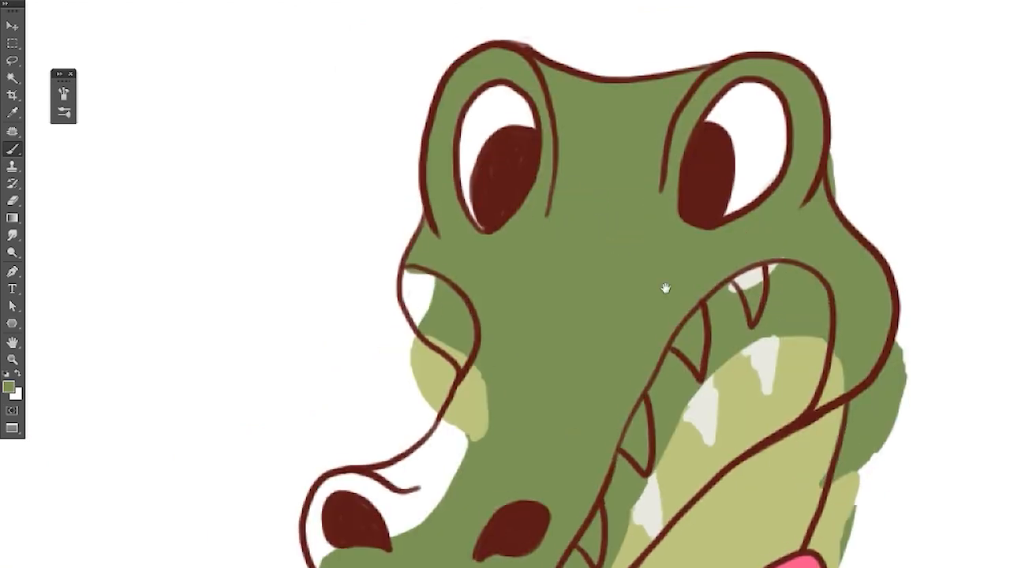
# - Fill the left-hand mouth corner and the upper part of the lower jaw with light green
pyautogui.moveTo(417, 272)
pyautogui.mouseDown()
pyautogui.moveTo(446, 347)
pyautogui.moveTo(466, 321)
pyautogui.moveTo(455, 338)
pyautogui.mouseUp()
pyautogui.moveTo(821, 270); pyautogui.dragTo(825, 210)
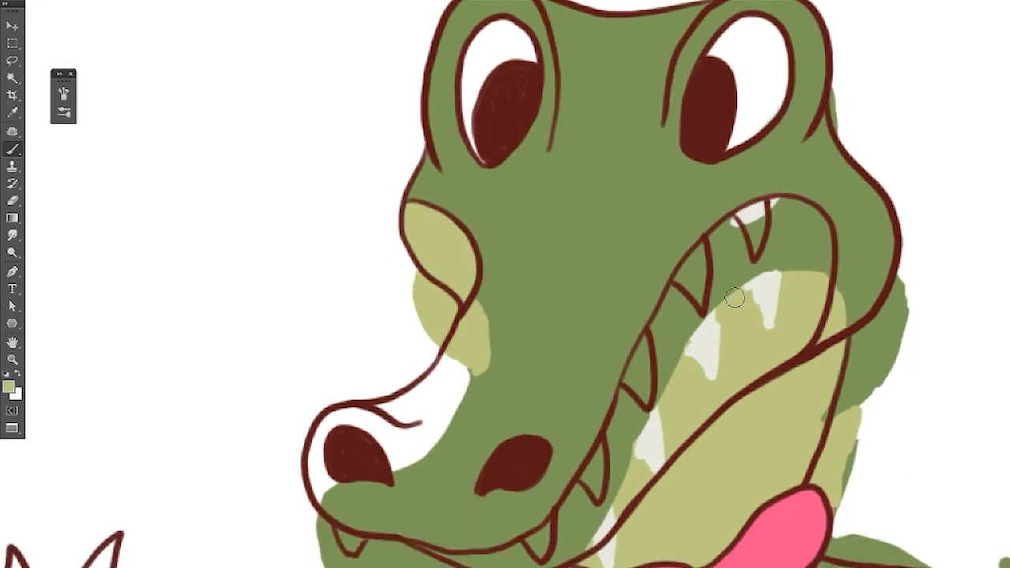
pyautogui.moveTo(738, 298)
pyautogui.mouseDown()
pyautogui.moveTo(746, 219)
pyautogui.moveTo(749, 362)
pyautogui.mouseUp()
# - Dab off-white onto the two uppermost teeth
pyautogui.keyDown('alt'); pyautogui.click(651, 449); pyautogui.keyUp('alt')
pyautogui.click(754, 220)
pyautogui.click(695, 274)
# - Cover the dark green and off-white patches along the lower jaw with light green
pyautogui.keyDown('alt'); pyautogui.click(671, 355); pyautogui.keyUp('alt')
pyautogui.moveTo(630, 415)
pyautogui.mouseDown()
pyautogui.moveTo(645, 444)
pyautogui.moveTo(573, 532)
pyautogui.mouseUp()
pyautogui.click(545, 541)
# - Paint dark green over the snout and the right-hand cheek up to their outlines
pyautogui.press('[')
pyautogui.press('[')
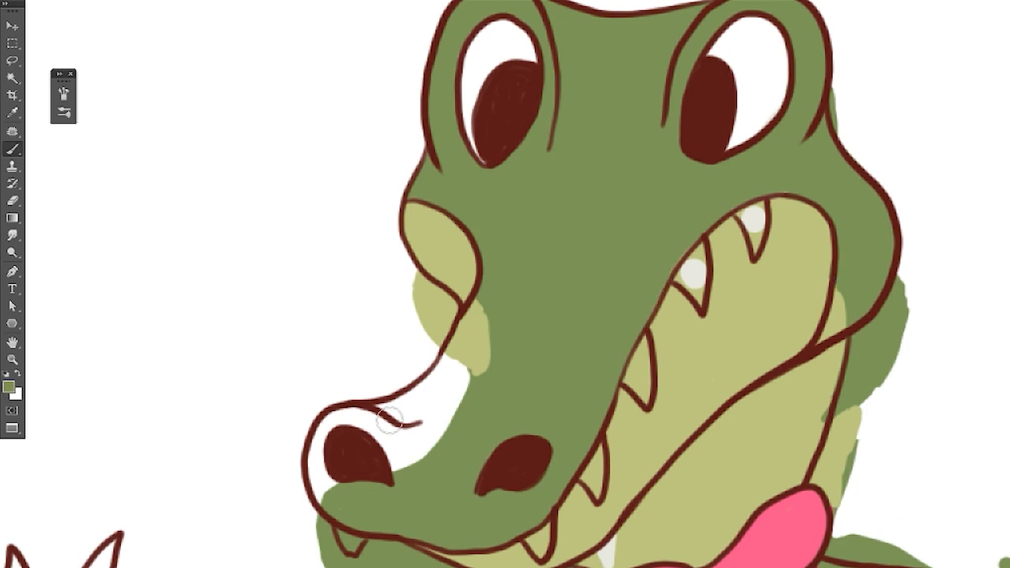
pyautogui.moveTo(336, 421)
pyautogui.mouseDown()
pyautogui.moveTo(415, 422)
pyautogui.moveTo(497, 287)
pyautogui.mouseUp()
pyautogui.moveTo(835, 292); pyautogui.dragTo(837, 327)
pyautogui.moveTo(884, 382)
pyautogui.mouseDown()
pyautogui.moveTo(878, 289)
pyautogui.moveTo(856, 228)
pyautogui.mouseUp()
# - Fill the bow tie's left-hand lobe with pink and the shoulder beside it with dark green
pyautogui.keyDown('alt'); pyautogui.click(513, 501); pyautogui.keyUp('alt')
pyautogui.moveTo(506, 466)
pyautogui.mouseDown()
pyautogui.moveTo(546, 426)
pyautogui.moveTo(626, 434)
pyautogui.mouseUp()
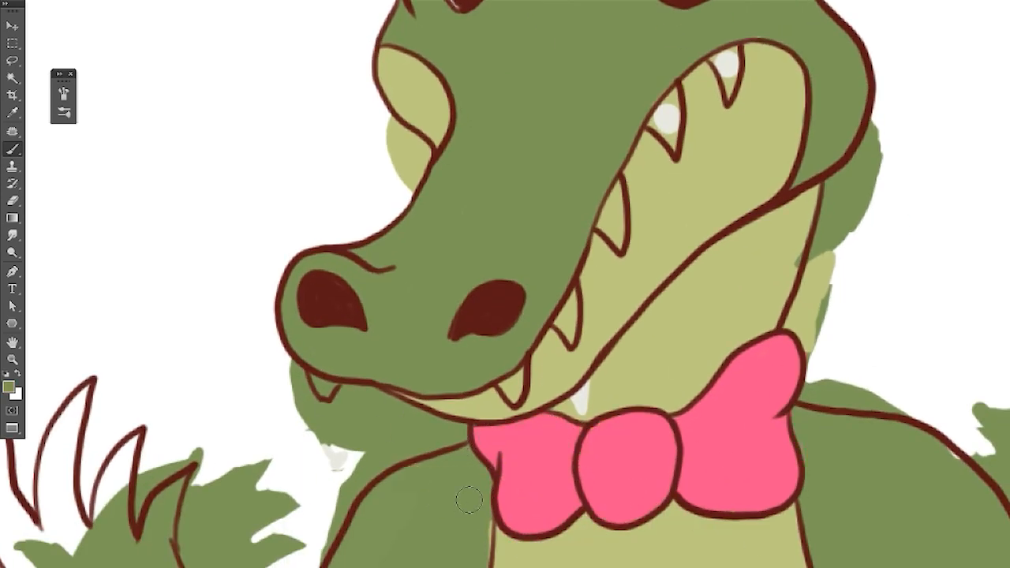
pyautogui.moveTo(469, 500); pyautogui.dragTo(469, 443)
# - Cover the off-white spill above the bow tie with light green and complete the teeth with off-white
pyautogui.keyDown('alt'); pyautogui.click(766, 528); pyautogui.keyUp('alt')
pyautogui.moveTo(583, 328); pyautogui.dragTo(582, 354)
pyautogui.moveTo(583, 341); pyautogui.dragTo(475, 453)
pyautogui.keyDown('alt'); pyautogui.click(565, 168); pyautogui.keyUp('alt')
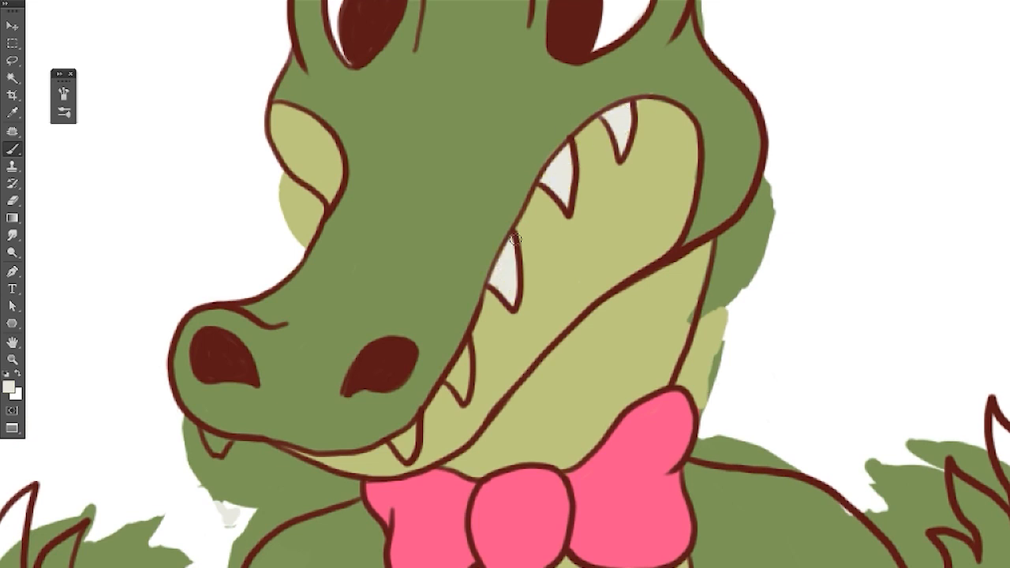
pyautogui.moveTo(209, 437); pyautogui.dragTo(224, 448)
# - Erase the colour spilling outside the snout, the left-hand mouth corner and the neck
pyautogui.press('e')
pyautogui.moveTo(190, 423)
pyautogui.mouseDown()
pyautogui.moveTo(193, 446)
pyautogui.moveTo(276, 462)
pyautogui.moveTo(228, 563)
pyautogui.moveTo(272, 473)
pyautogui.mouseUp()
pyautogui.moveTo(303, 179); pyautogui.dragTo(309, 212)
pyautogui.press('e')
pyautogui.moveTo(754, 292)
pyautogui.mouseDown()
pyautogui.moveTo(742, 225)
pyautogui.moveTo(709, 412)
pyautogui.mouseUp()
# - Paint the left-hand arm and raised hand dark green to match their outlines
pyautogui.press('b')
pyautogui.moveTo(619, 552); pyautogui.dragTo(754, 354)
pyautogui.moveTo(714, 480); pyautogui.dragTo(851, 336)
pyautogui.keyDown('alt'); pyautogui.click(281, 300); pyautogui.keyUp('alt')
pyautogui.moveTo(125, 326)
pyautogui.mouseDown()
pyautogui.moveTo(208, 304)
pyautogui.moveTo(276, 504)
pyautogui.moveTo(349, 564)
pyautogui.mouseUp()
pyautogui.moveTo(156, 109)
pyautogui.mouseDown()
pyautogui.moveTo(169, 213)
pyautogui.moveTo(222, 261)
pyautogui.moveTo(241, 221)
pyautogui.moveTo(342, 184)
pyautogui.moveTo(433, 316)
pyautogui.moveTo(422, 255)
pyautogui.moveTo(525, 526)
pyautogui.mouseUp()
pyautogui.moveTo(985, 79)
pyautogui.mouseDown()
pyautogui.moveTo(503, 97)
pyautogui.moveTo(758, 204)
pyautogui.moveTo(784, 150)
pyautogui.moveTo(769, 146)
pyautogui.mouseUp()
pyautogui.moveTo(777, 174); pyautogui.dragTo(671, 161)
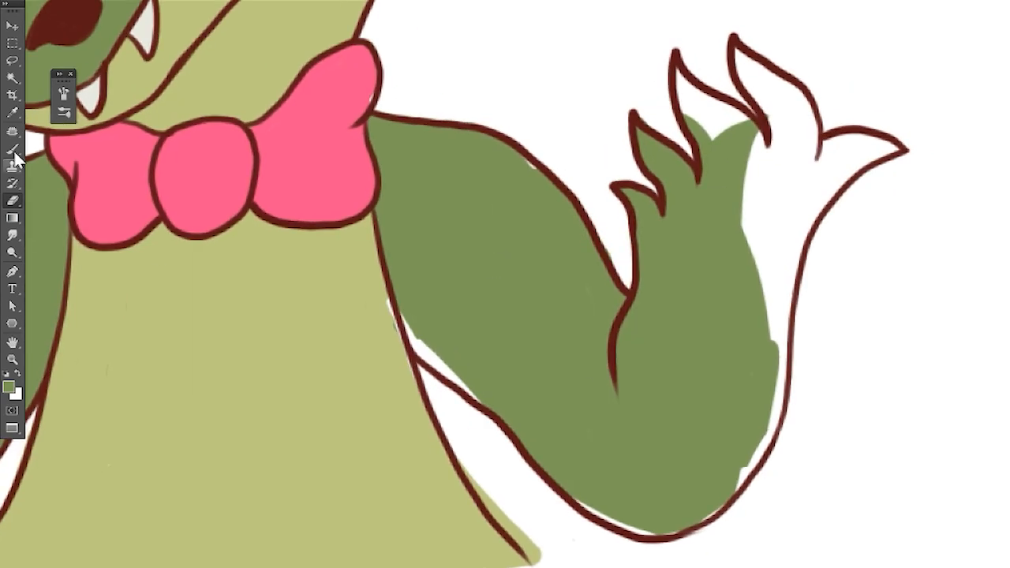
# - Paint dark green into the right-hand arm's lower edge, forearm and raised hand up to the outlines
pyautogui.moveTo(429, 361); pyautogui.dragTo(653, 527)
pyautogui.moveTo(781, 269); pyautogui.dragTo(587, 394)
pyautogui.moveTo(521, 227); pyautogui.dragTo(550, 255)
pyautogui.moveTo(551, 185)
pyautogui.mouseDown()
pyautogui.moveTo(566, 304)
pyautogui.moveTo(687, 277)
pyautogui.moveTo(589, 544)
pyautogui.mouseUp()
# - Fill the gap along the belly's right-hand edge with light green
pyautogui.click(15, 201)
pyautogui.click(16, 150)
pyautogui.keyDown('alt'); pyautogui.click(268, 371); pyautogui.keyUp('alt')
pyautogui.moveTo(430, 335); pyautogui.dragTo(508, 430)
# - Erase the remaining colour spills outside the crocodile's outlines
pyautogui.click(13, 204)
pyautogui.moveTo(302, 370); pyautogui.dragTo(717, 466)
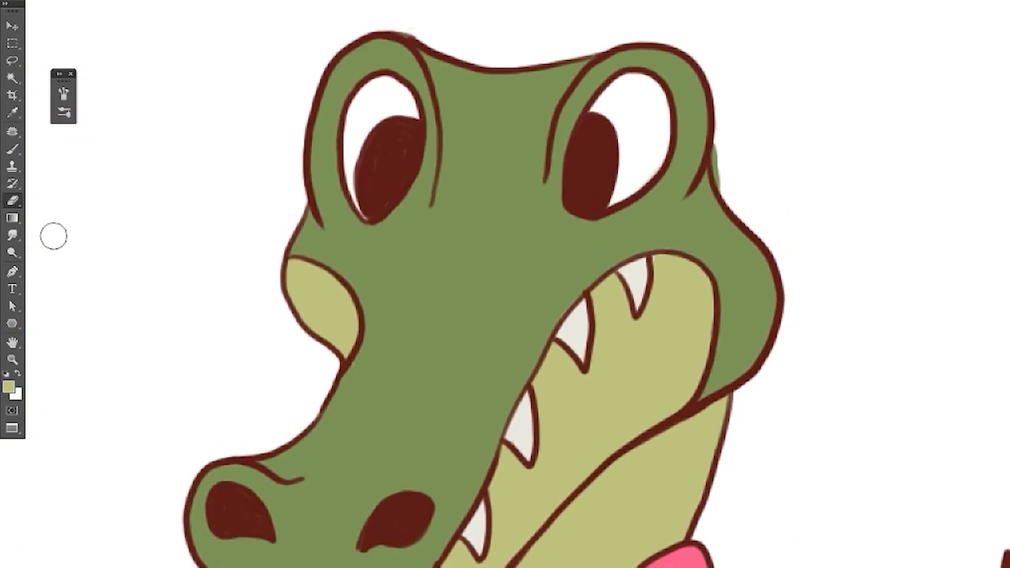
pyautogui.hotkey('ctrl', '-')
pyautogui.hotkey('ctrl', '-')
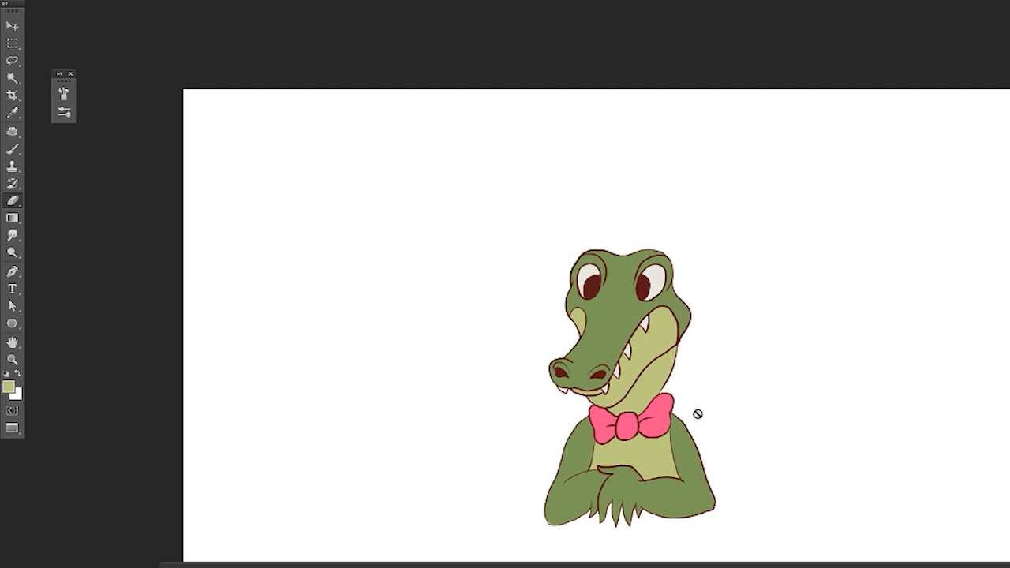
# - Add the text "Why?" beside the crocodile's head
pyautogui.click(12, 150)
pyautogui.click(49, 1)
pyautogui.click(12, 289)
pyautogui.click(420, 274)
pyautogui.write('Why?')
# - Change the "Why?" text to a decorative hand-lettered font and enlarge it
pyautogui.hotkey('ctrl', 'a')
pyautogui.click(167, 1)
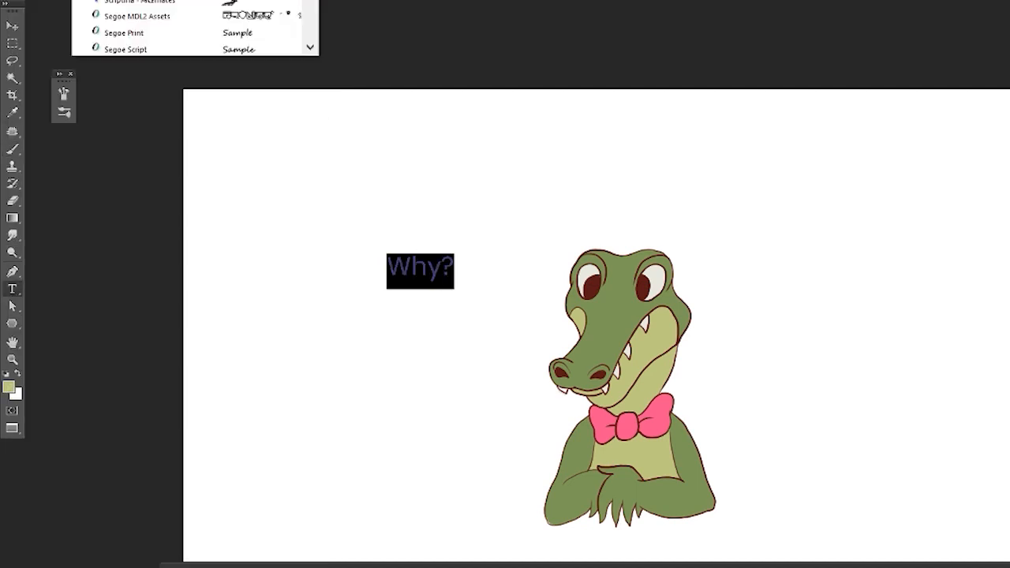
pyautogui.click(197, 316)
pyautogui.moveTo(261, 4); pyautogui.dragTo(272, 3)
# - Warp the "Why?" text into a gentle upward arch
pyautogui.click(509, 2)
pyautogui.click(904, 173)
pyautogui.click(876, 205)
pyautogui.moveTo(920, 236); pyautogui.dragTo(907, 236)
pyautogui.press('Return')
# - Colour the "Why?" text orange and move it above the crocodile's head
pyautogui.click(480, 2)
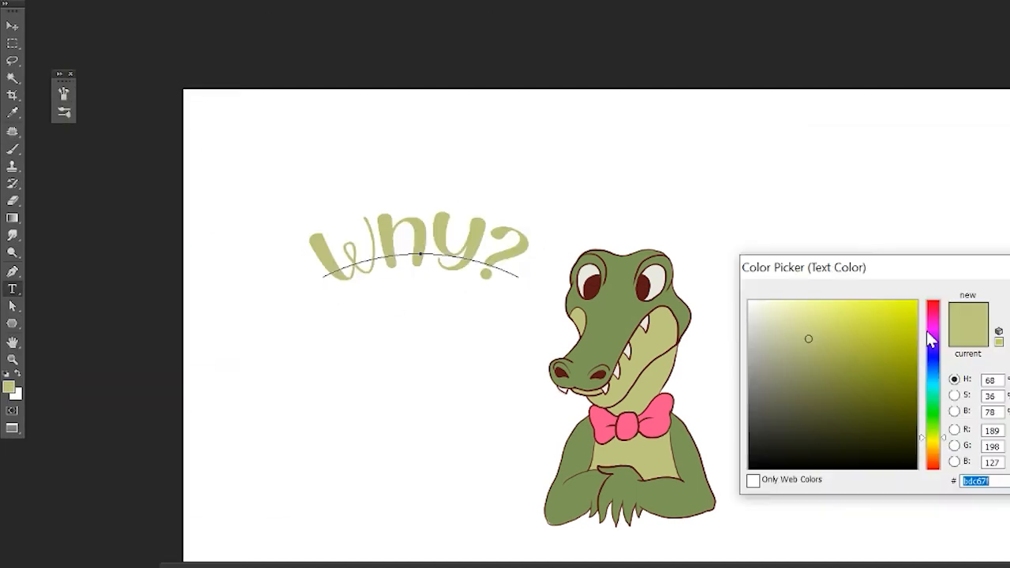
pyautogui.click(663, 402)
pyautogui.click(932, 454)
pyautogui.click(898, 307)
pyautogui.press('Return')
pyautogui.click(12, 27)
pyautogui.moveTo(268, 290); pyautogui.dragTo(468, 257)
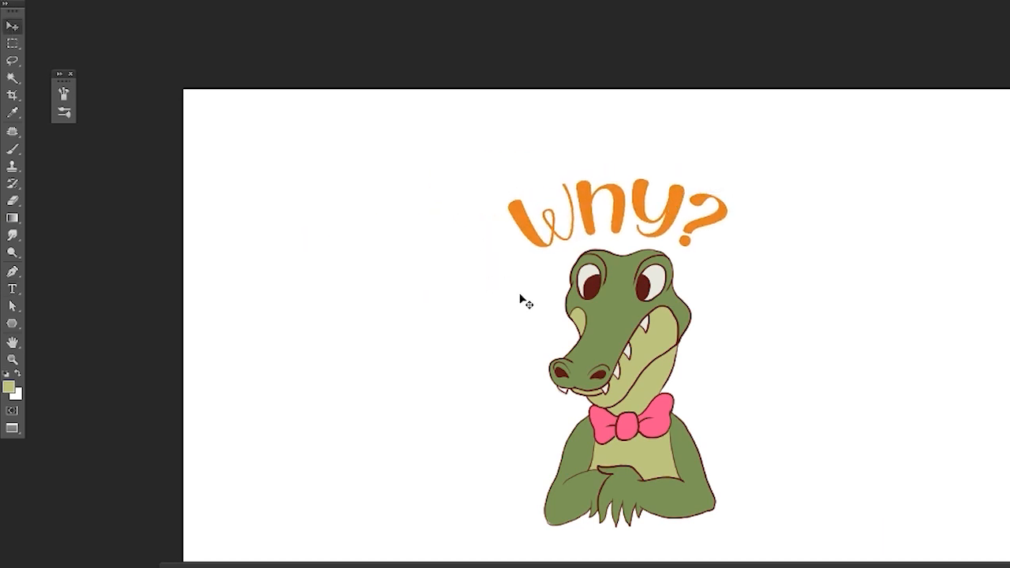
# - Add "..." in front of "Why?" and recentre the text over the head
pyautogui.write('!!')
pyautogui.press('BackSpace')
pyautogui.press('BackSpace')
pyautogui.write('...')
pyautogui.click(12, 27)
pyautogui.moveTo(727, 223); pyautogui.dragTo(717, 230)
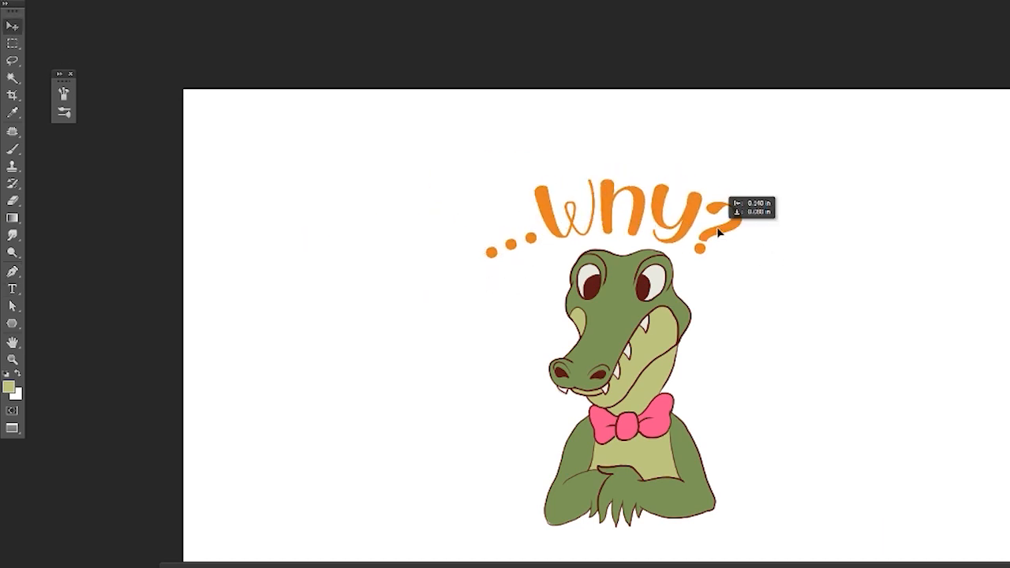
# - Scrub the first frames of the animation in the timeline to check them with the text
pyautogui.moveTo(939, 566); pyautogui.dragTo(933, 501)
pyautogui.moveTo(331, 526); pyautogui.dragTo(354, 532)
pyautogui.moveTo(354, 532); pyautogui.dragTo(332, 529)
pyautogui.click(32, 1)
pyautogui.scroll(-6, 870, 386)
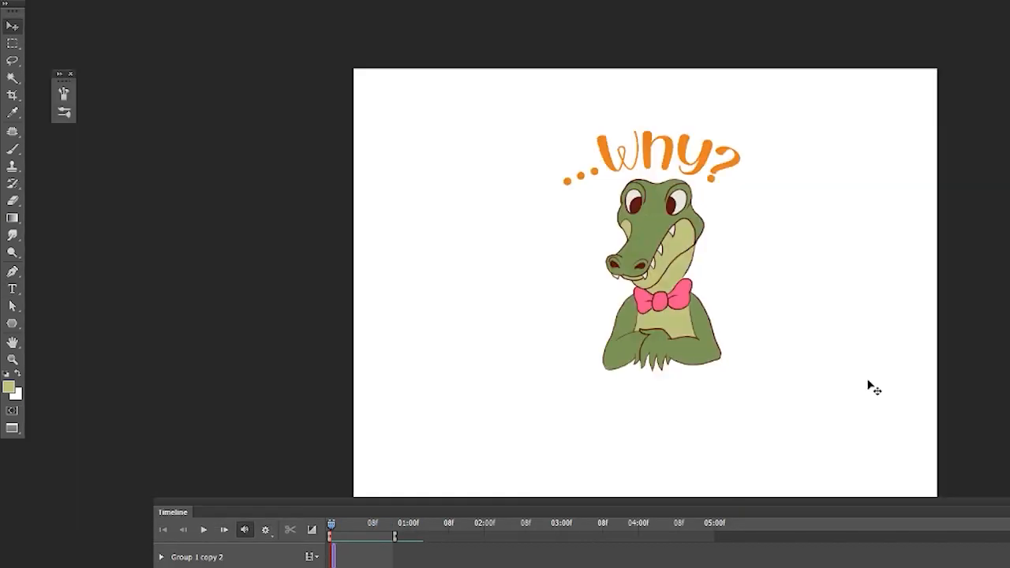
pyautogui.moveTo(933, 502); pyautogui.dragTo(933, 566)
# - Crop the canvas closely around the crocodile and its text
pyautogui.click(12, 95)
pyautogui.moveTo(435, 500); pyautogui.dragTo(492, 417)
pyautogui.moveTo(829, 188); pyautogui.dragTo(809, 207)
pyautogui.moveTo(816, 446); pyautogui.dragTo(806, 446)
pyautogui.moveTo(487, 447); pyautogui.dragTo(496, 436)
pyautogui.click(12, 27)
pyautogui.press('Return')
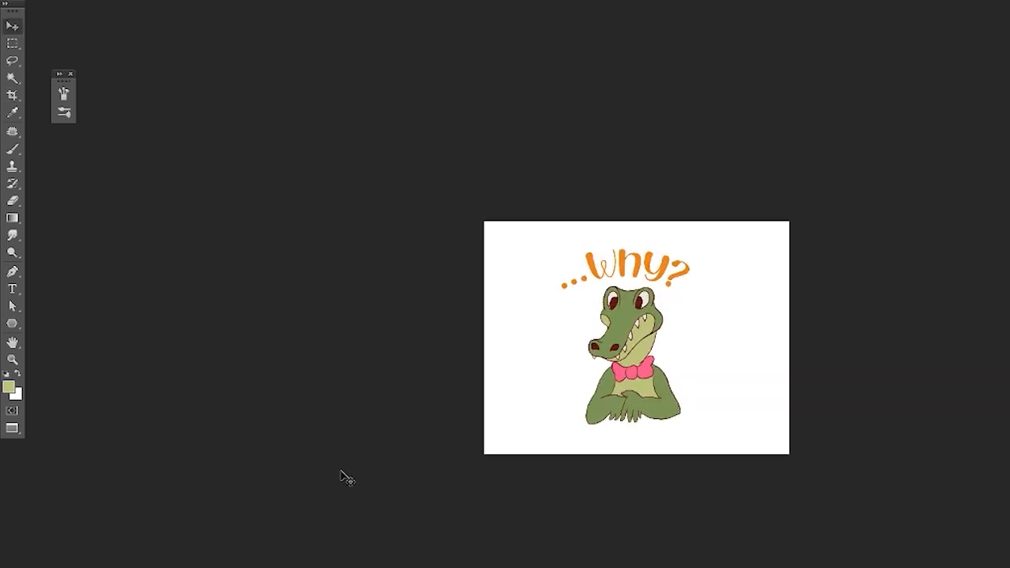
# - Play the animation and shorten the text layer's clip to end with the crocodile frames
pyautogui.press('space')
pyautogui.moveTo(933, 566); pyautogui.dragTo(934, 408)
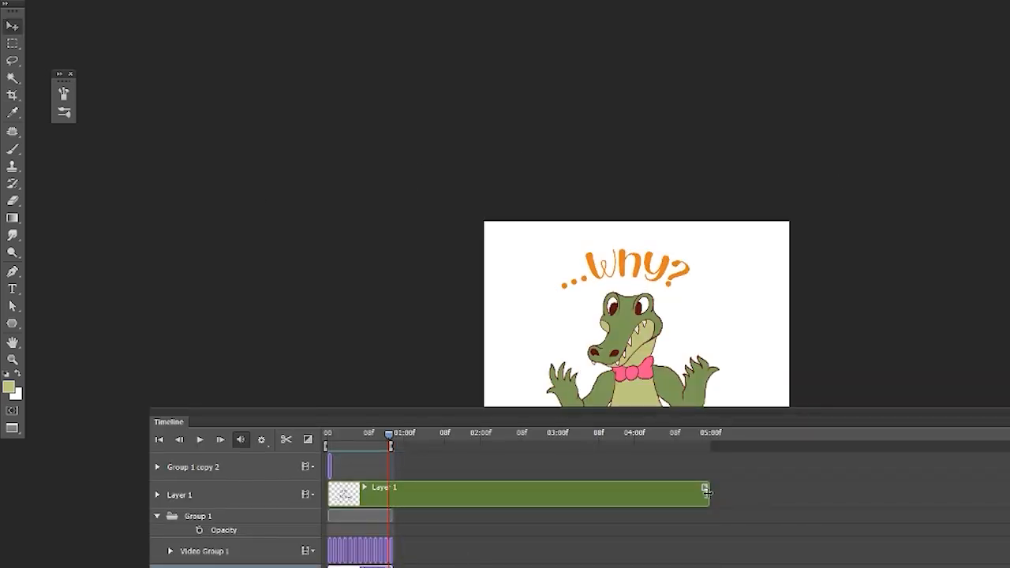
pyautogui.moveTo(708, 494); pyautogui.dragTo(388, 491)
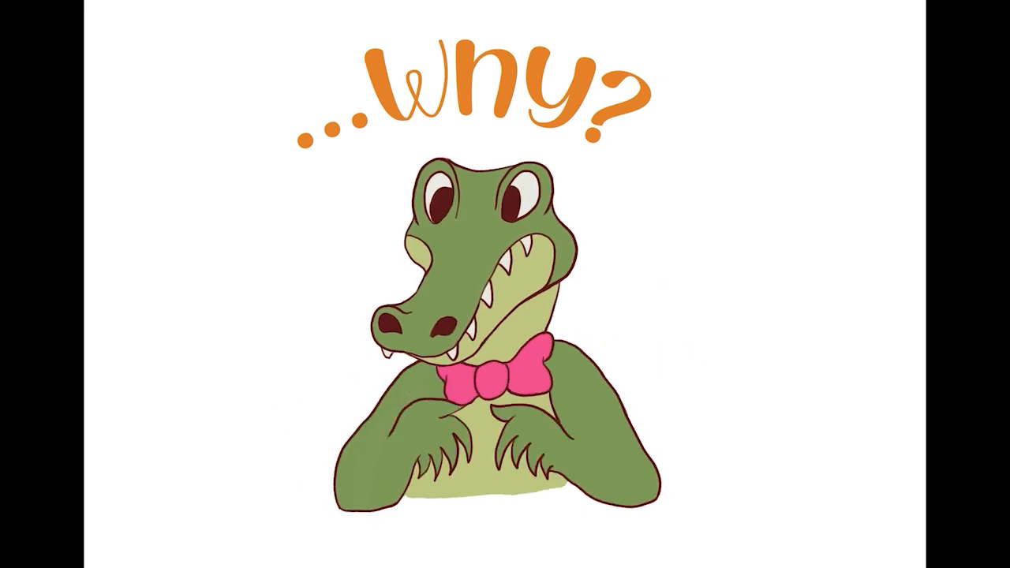